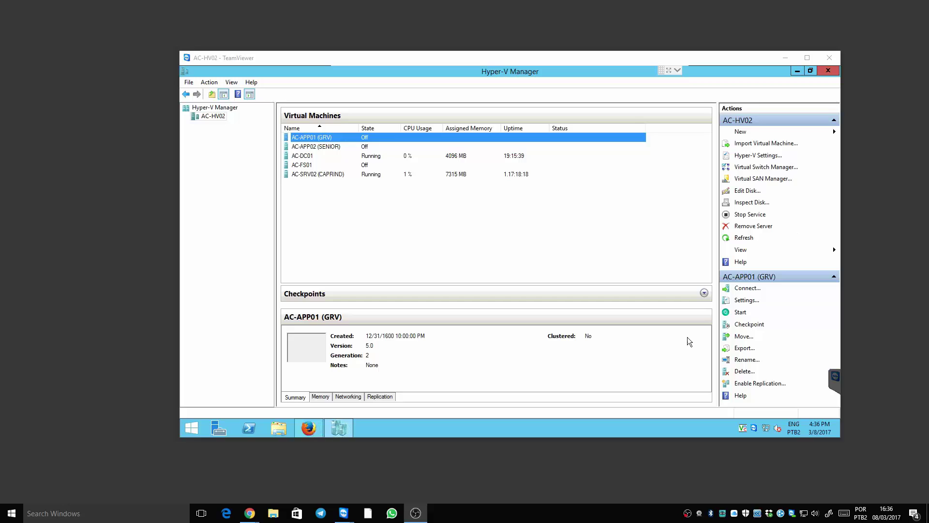
# Locate clonezilla-live-2.5.0-5-amd64.iso in the ISOs folder on DATA (D:), and close the folder window
pyautogui.click(284, 428)
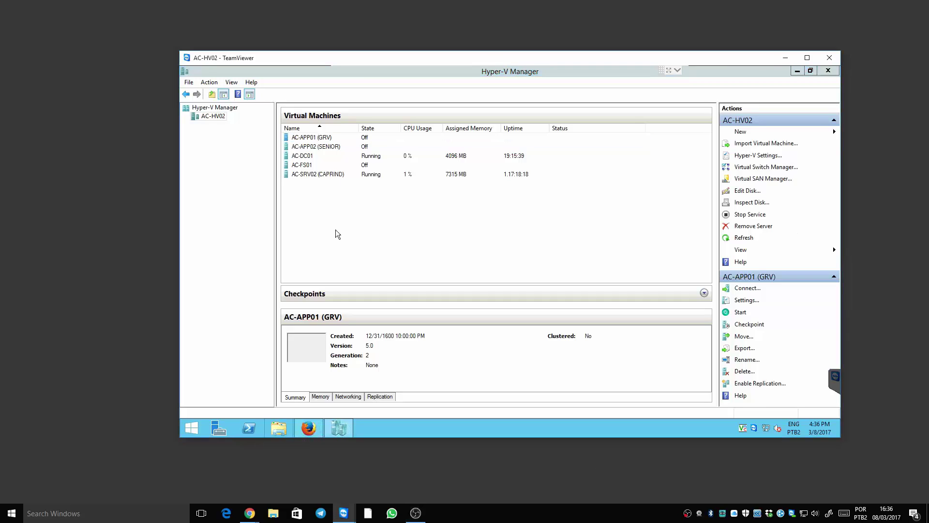
pyautogui.doubleClick(605, 298)
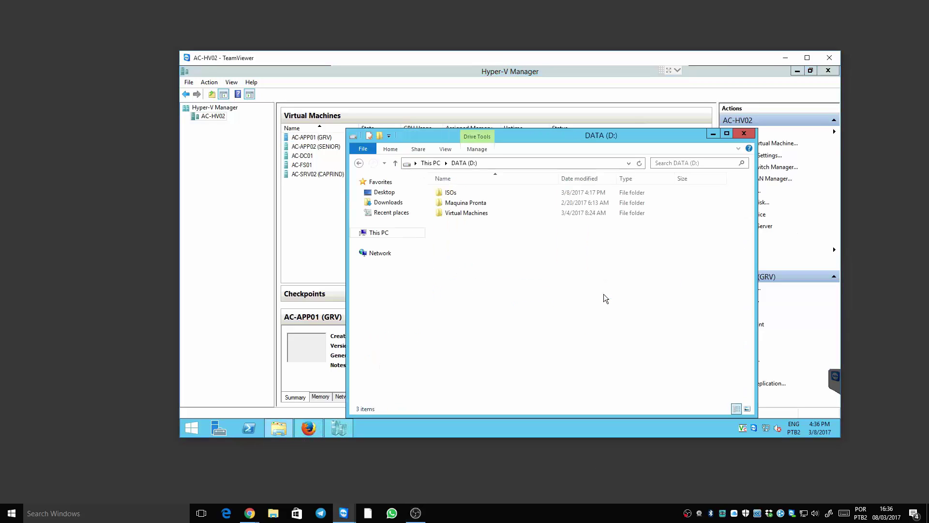
pyautogui.doubleClick(451, 193)
pyautogui.click(454, 193)
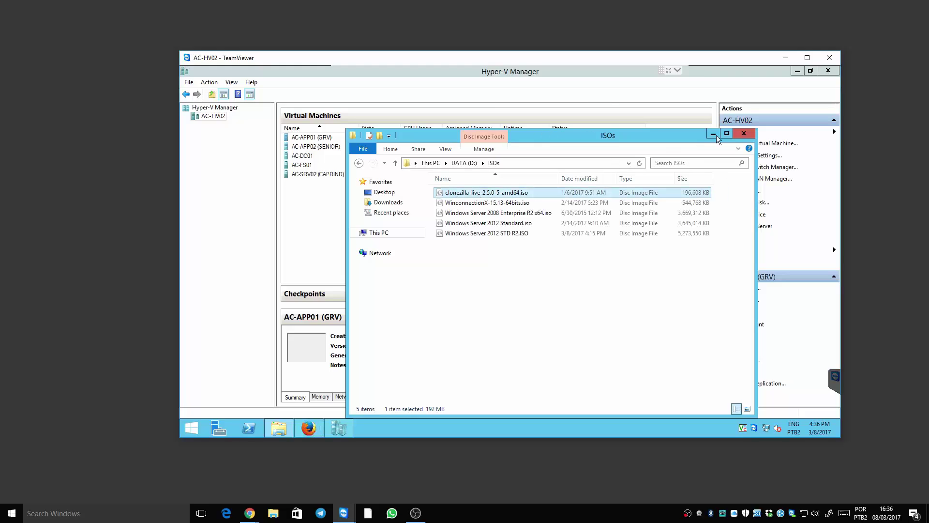
pyautogui.click(744, 134)
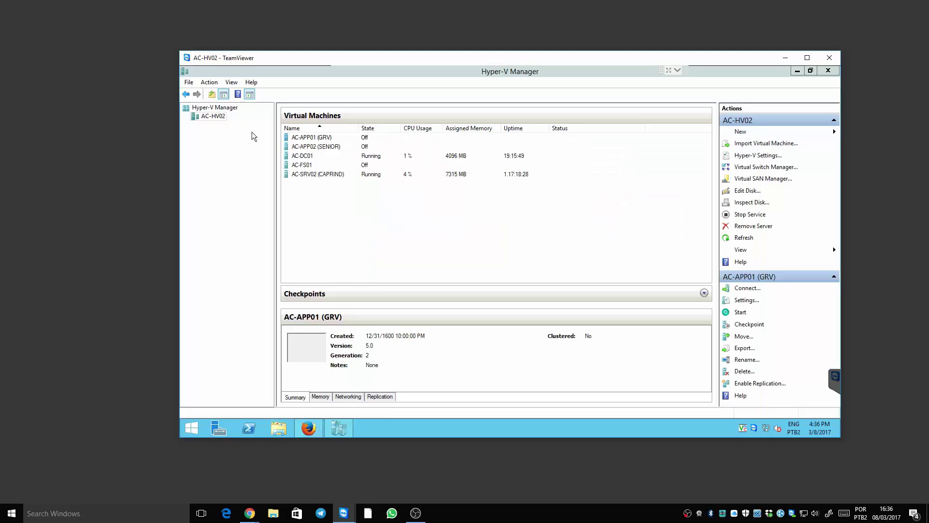
# Open the settings of the AC-APP01 (GRV) virtual machine and review its memory and processor configuration
pyautogui.click(315, 139)
pyautogui.rightClick(315, 141)
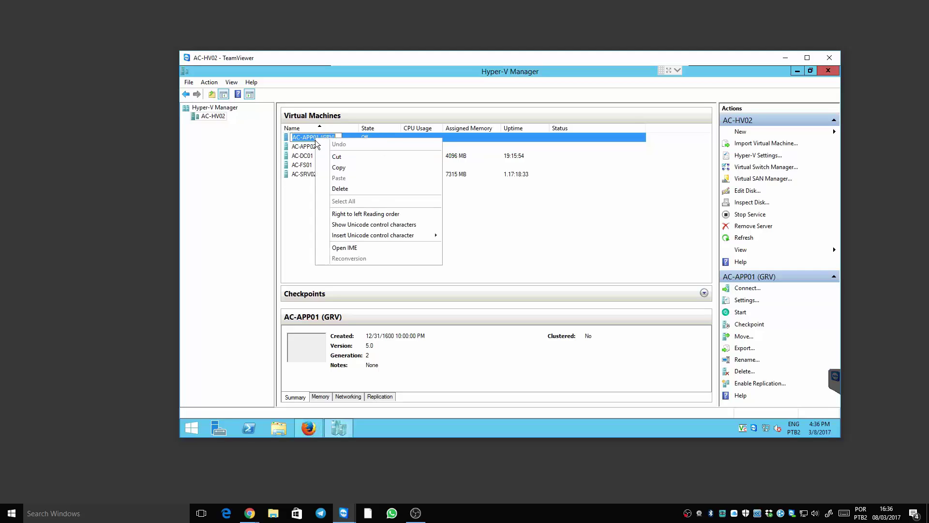
pyautogui.press('Escape')
pyautogui.rightClick(315, 139)
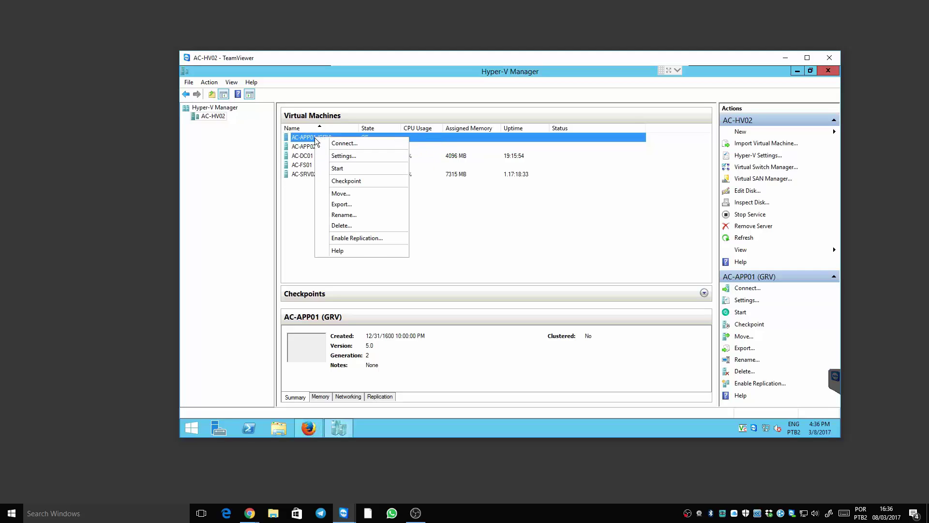
pyautogui.click(346, 156)
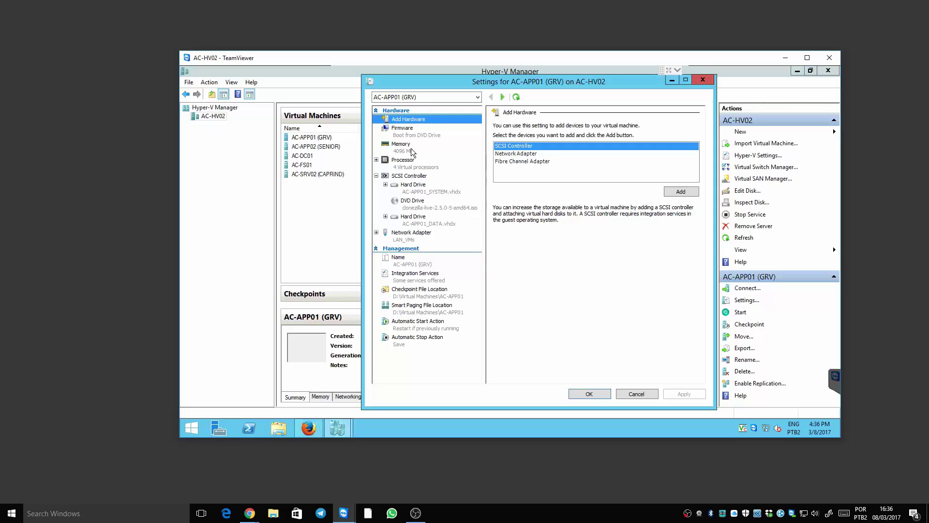
pyautogui.click(411, 149)
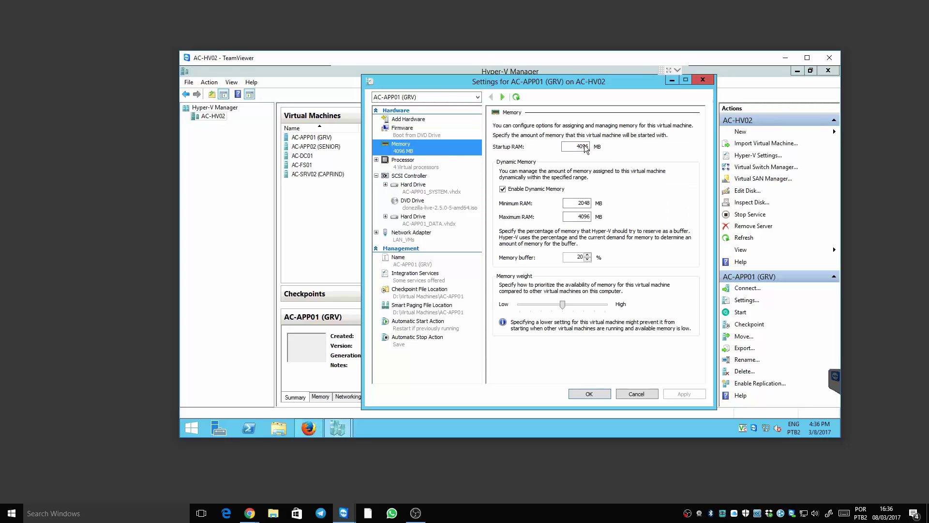
pyautogui.click(425, 164)
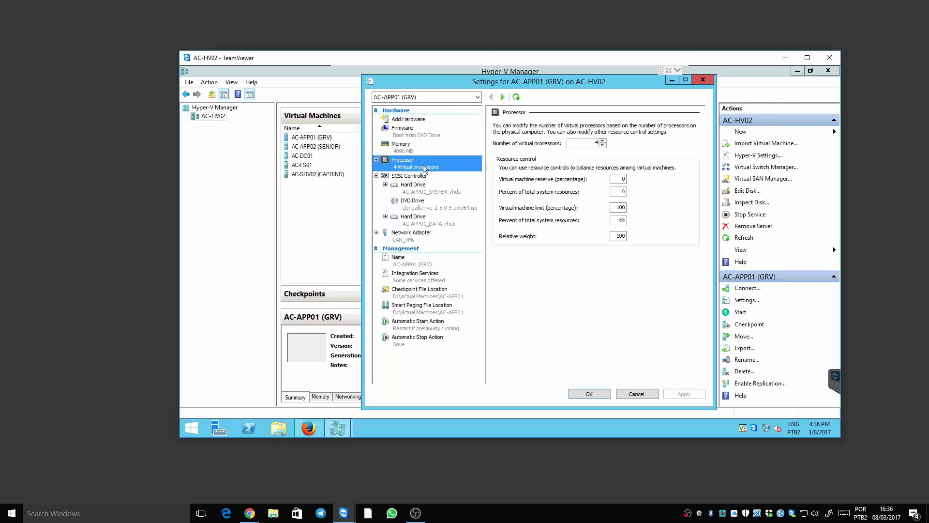
# Inspect the virtual hard disk properties of AC-APP01_SYSTEM.vhdx and AC-APP01_DATA.vhdx
pyautogui.click(423, 191)
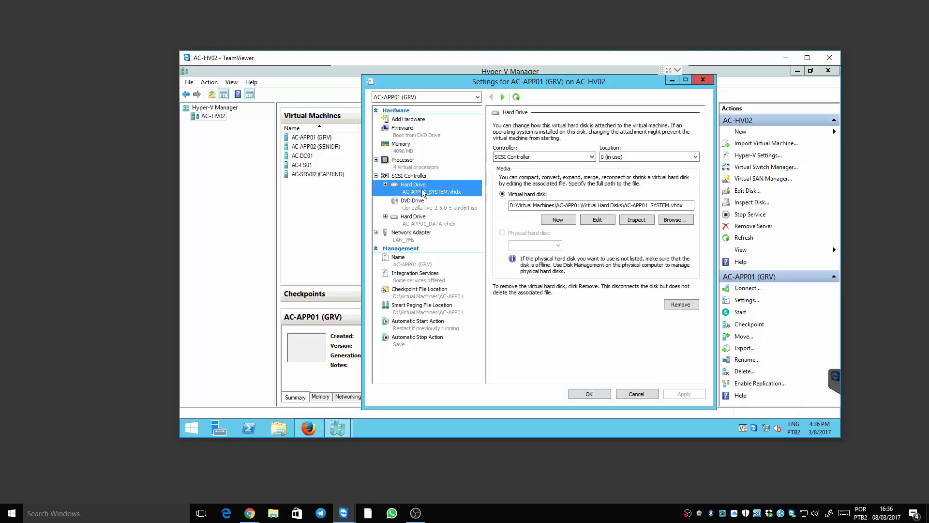
pyautogui.click(628, 220)
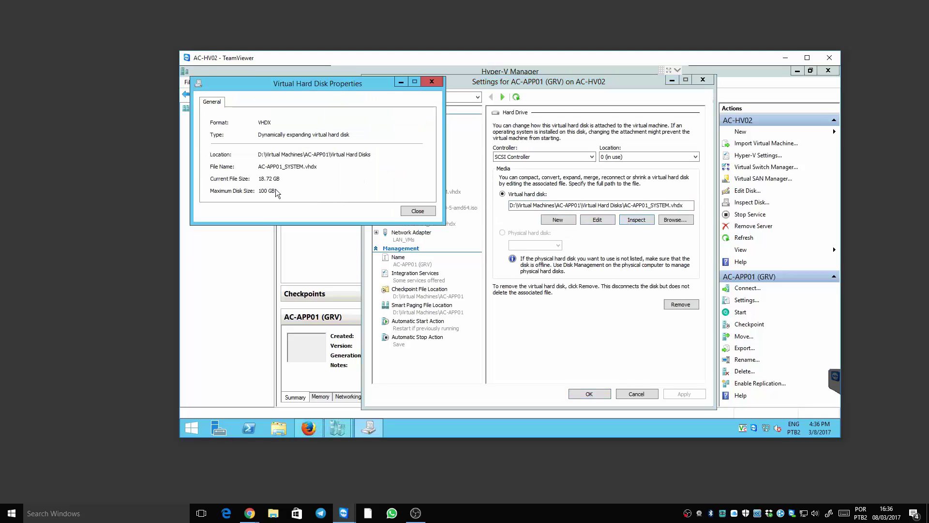
pyautogui.click(428, 215)
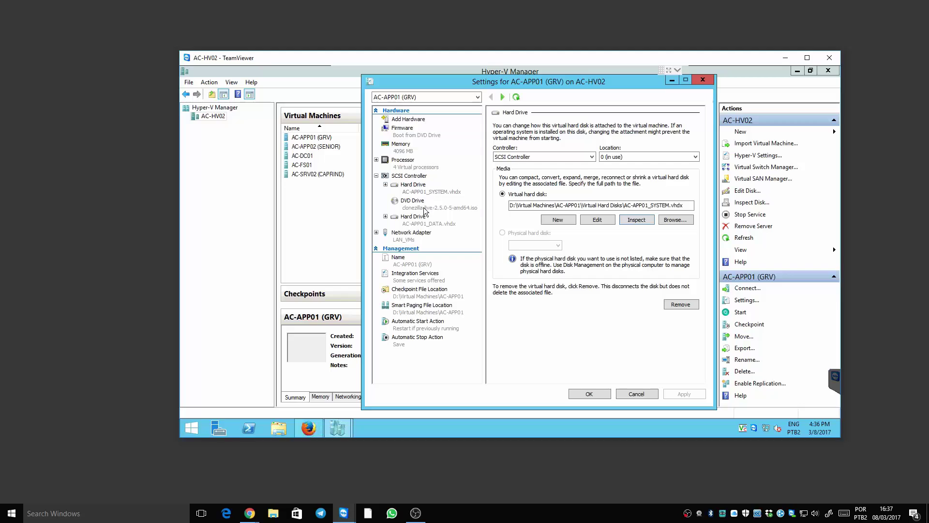
pyautogui.click(425, 207)
pyautogui.click(426, 224)
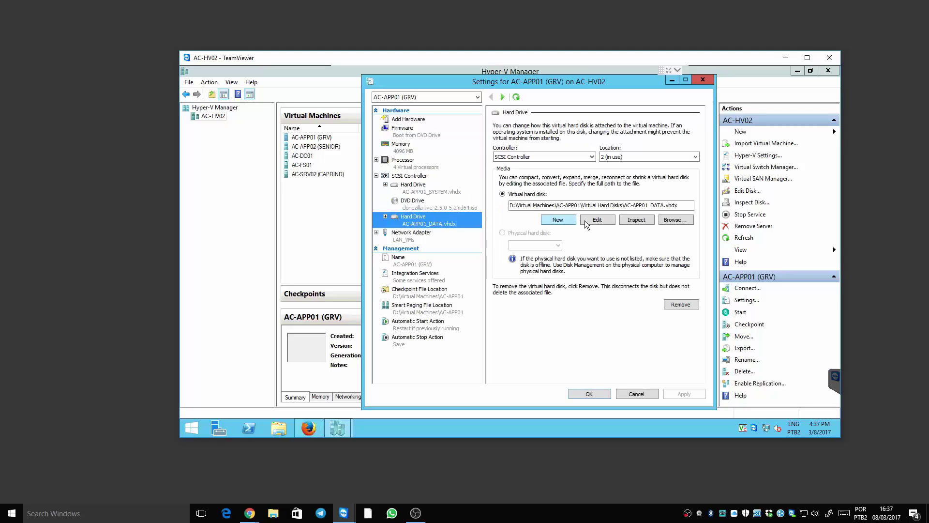
pyautogui.click(641, 221)
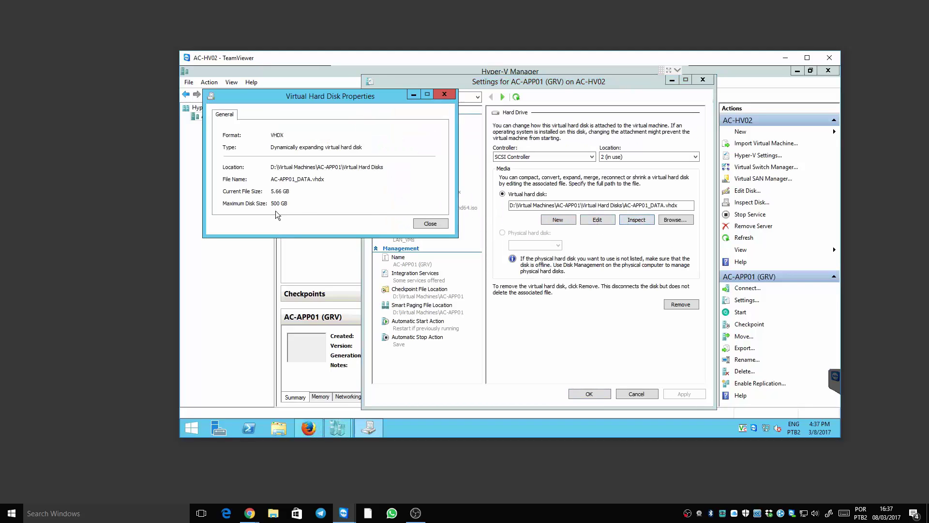
pyautogui.click(446, 223)
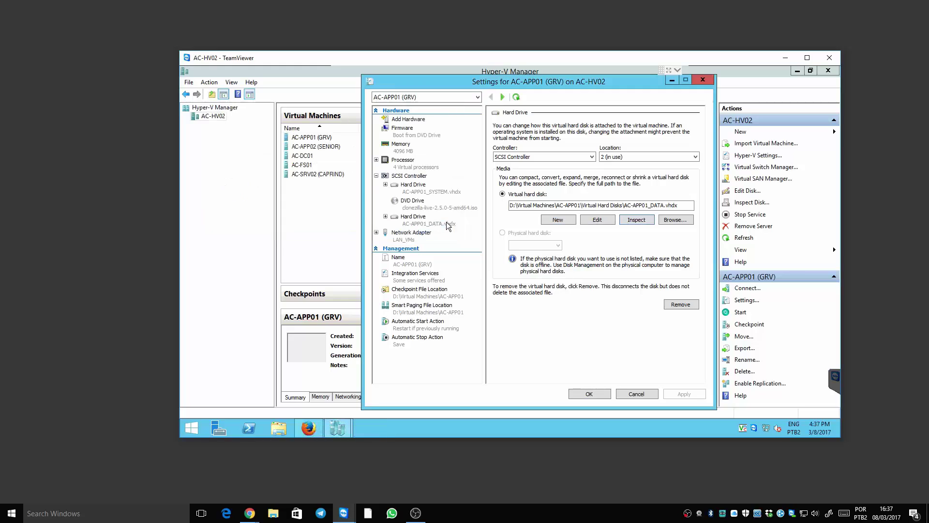
# Check the DVD drive's image file and the firmware's Secure Boot and boot order settings, and close the settings
pyautogui.click(426, 208)
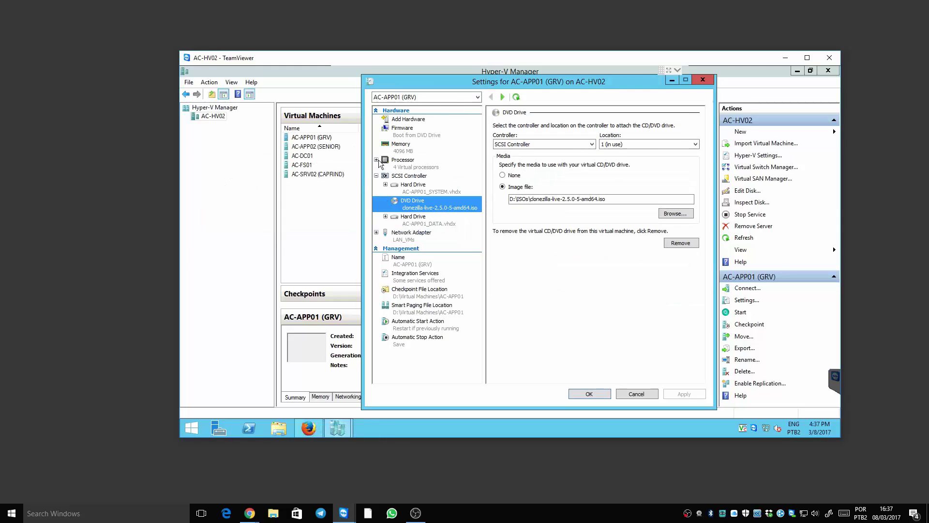
pyautogui.click(403, 131)
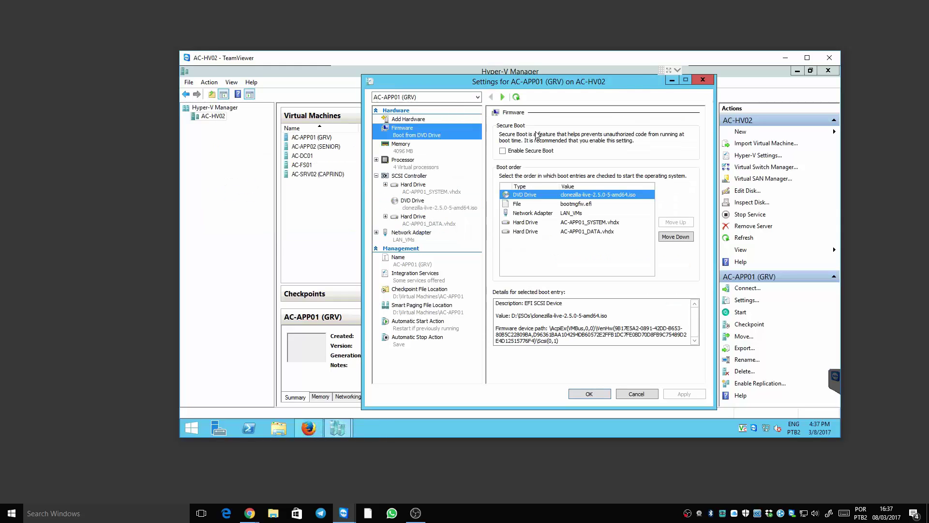
pyautogui.click(589, 393)
# Connect to the AC-APP01 (GRV) virtual machine, start it and maximize the remote session window
pyautogui.rightClick(318, 137)
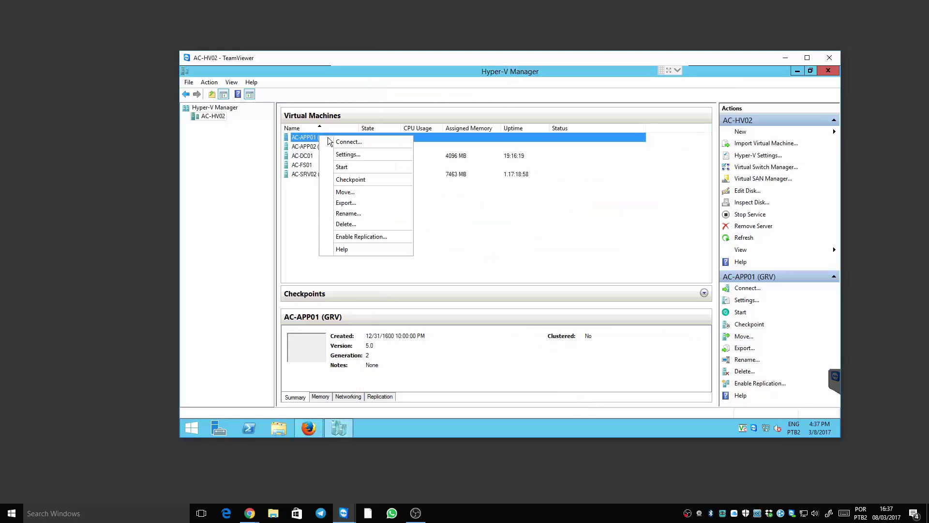
pyautogui.click(331, 141)
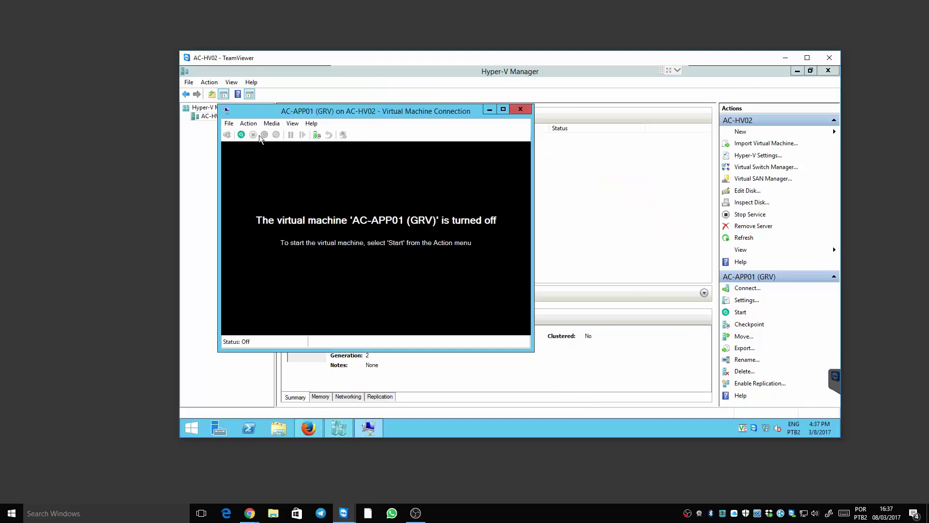
pyautogui.click(241, 135)
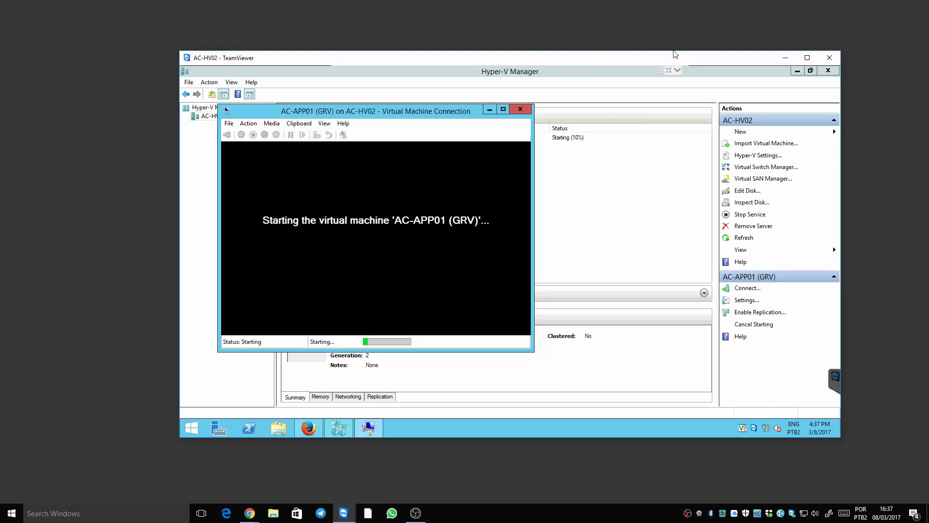
pyautogui.click(805, 58)
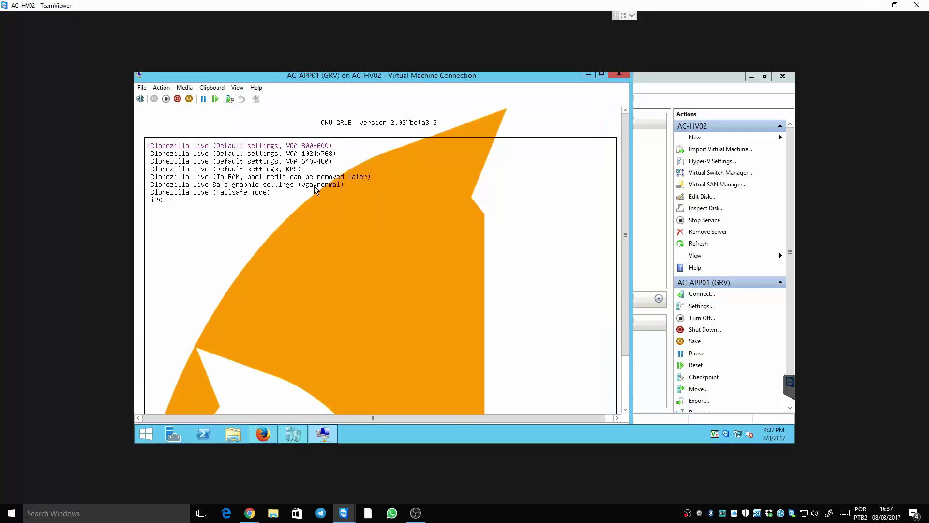
# Boot Clonezilla live with the default settings, VGA 800x600, and show the virtual machine console in full screen
pyautogui.press('Return')
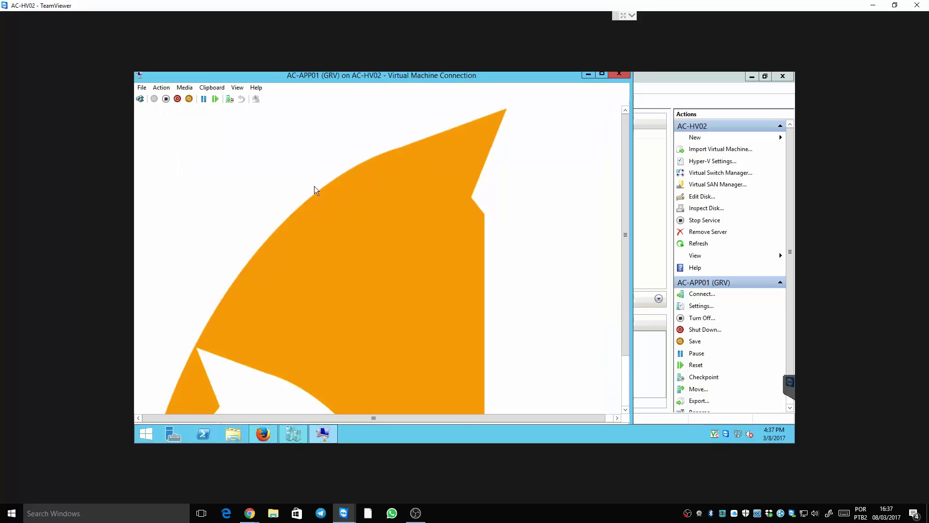
pyautogui.click(239, 87)
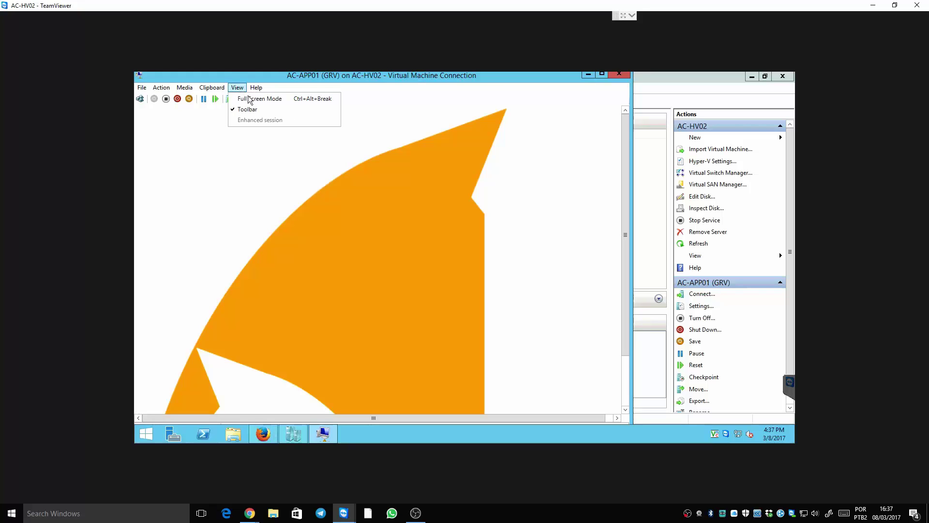
pyautogui.click(256, 99)
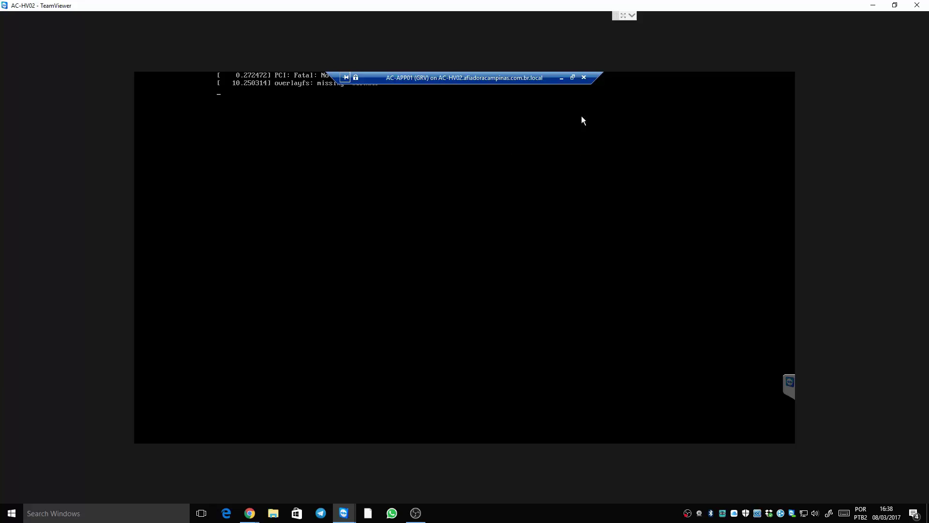
# Switch to Proxmox in Firefox and review the hardware and boot order of virtual machine 102 (AC-APP01)
pyautogui.click(562, 78)
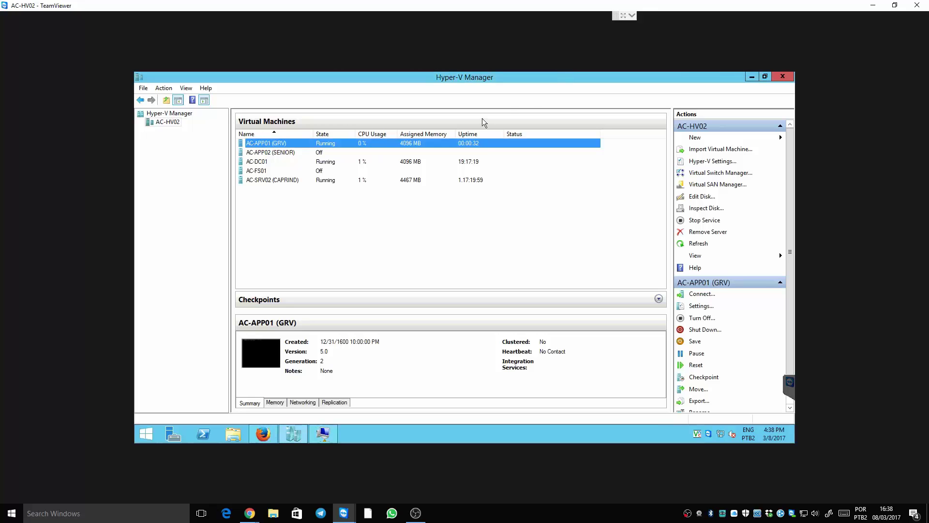
pyautogui.click(262, 434)
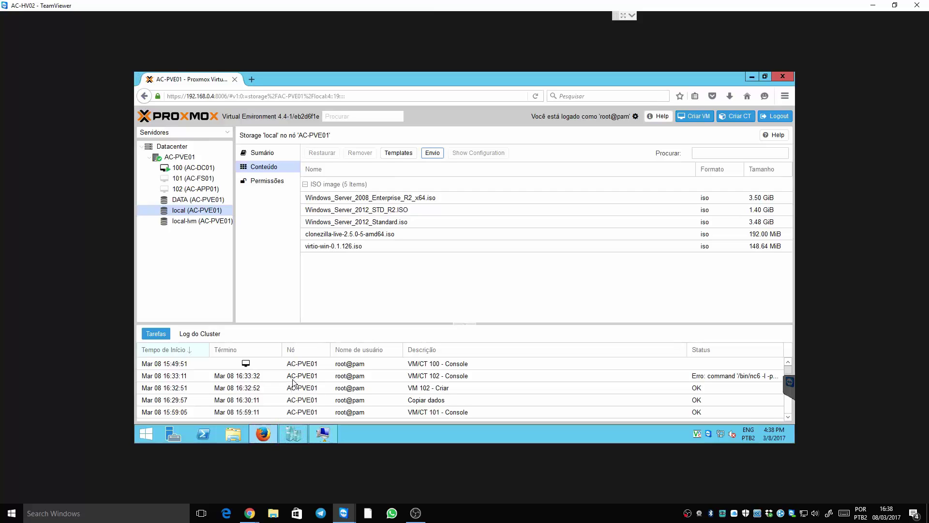
pyautogui.click(202, 191)
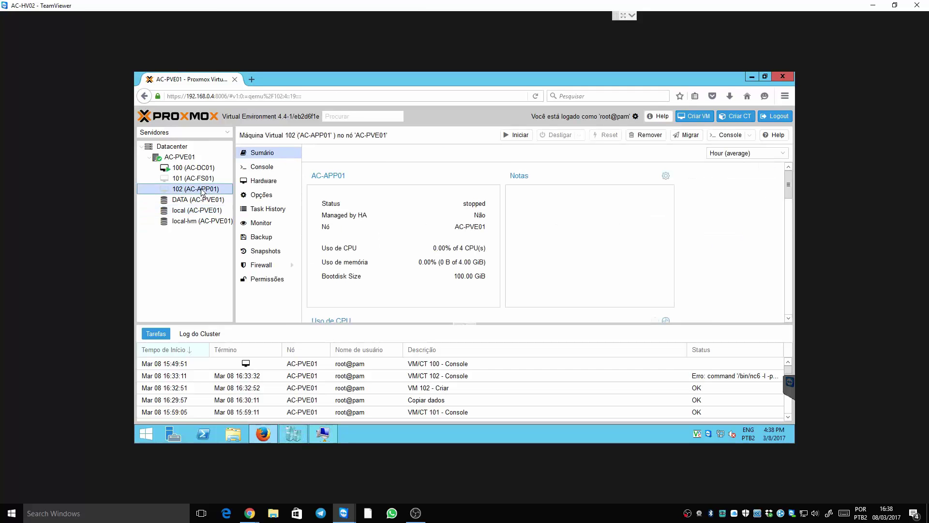
pyautogui.click(268, 180)
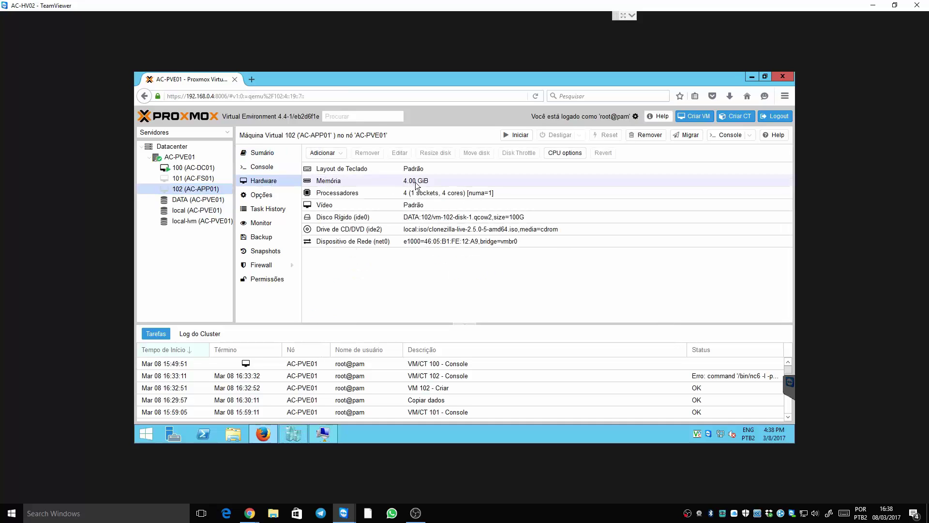
pyautogui.click(419, 217)
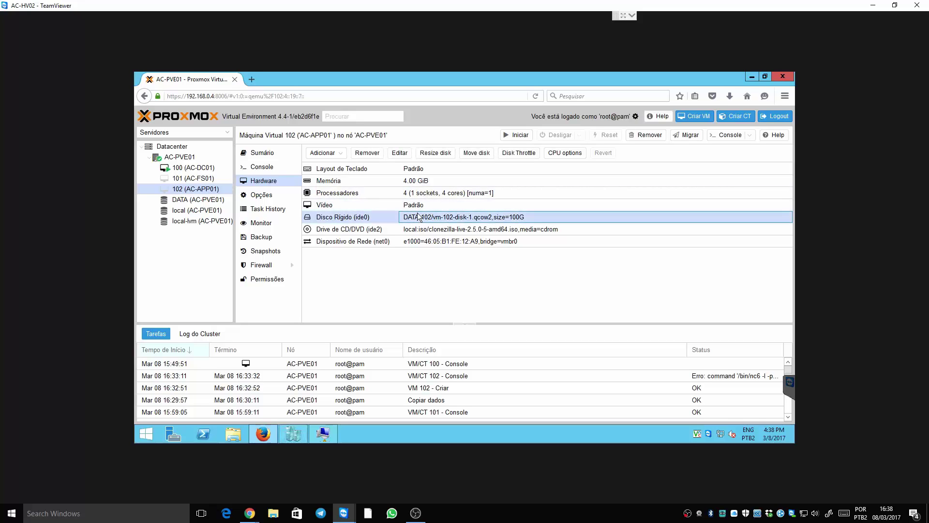
pyautogui.click(433, 233)
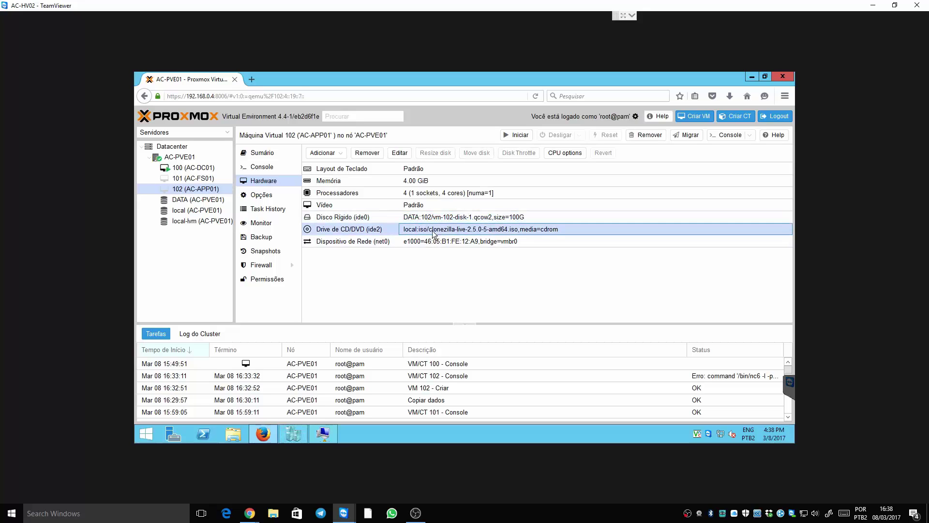
pyautogui.click(277, 199)
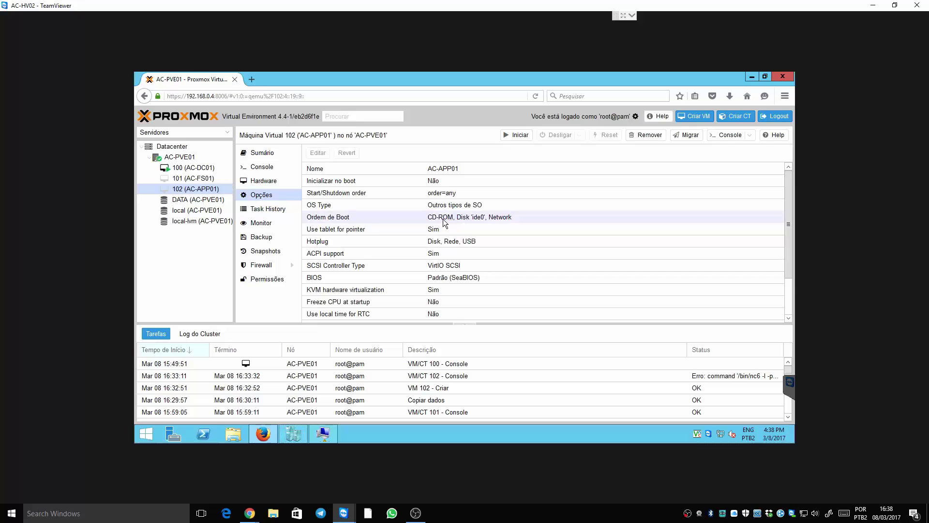
pyautogui.click(751, 76)
# Return to the AC-APP01 (GRV) console and choose Brazilian Portuguese as the Clonezilla language
pyautogui.click(320, 436)
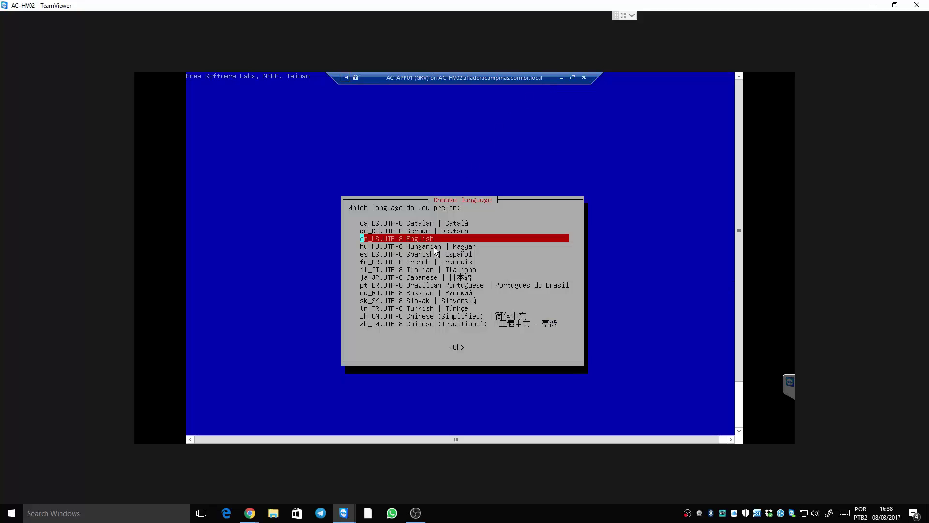
pyautogui.press('Down')
pyautogui.press('Down')
pyautogui.press('Down')
pyautogui.press('Down')
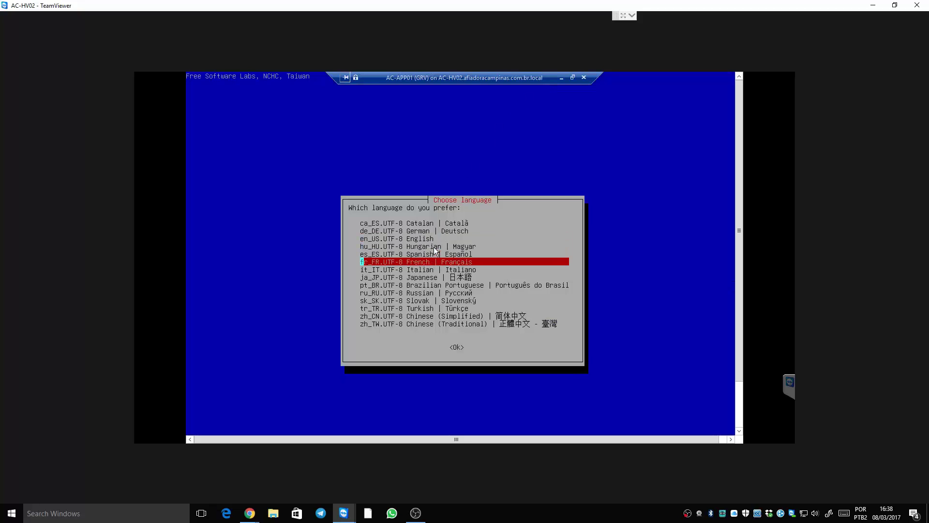
pyautogui.press('Down')
pyautogui.press('Down')
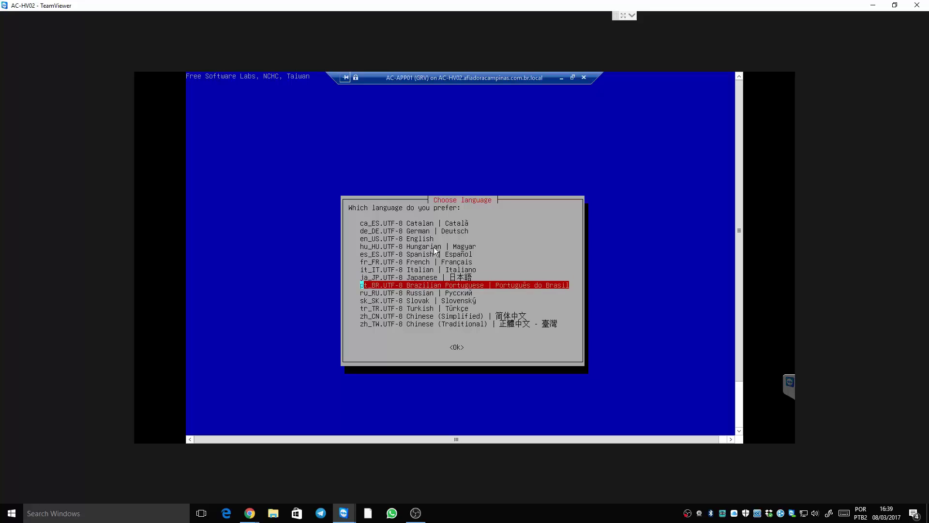
pyautogui.press('Return')
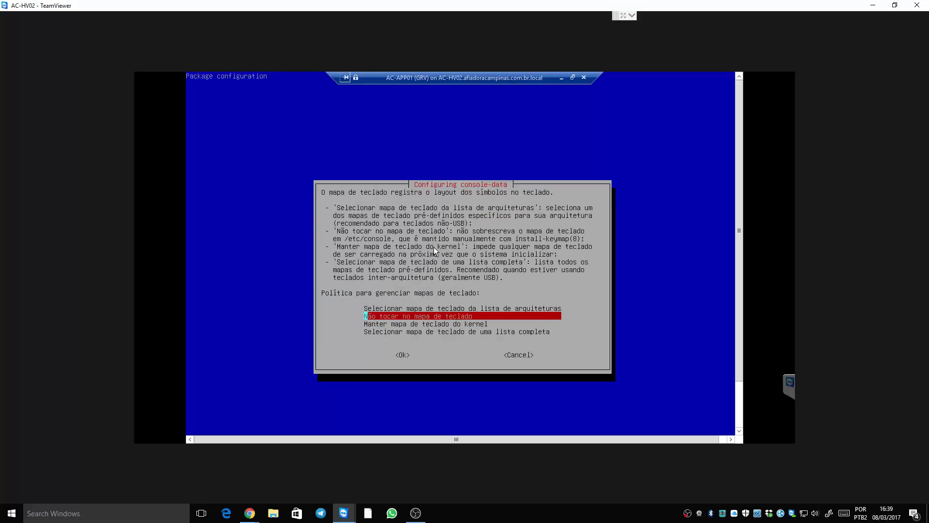
# Start Clonezilla in device-device mode, leaving the keyboard map untouched
pyautogui.press('Return')
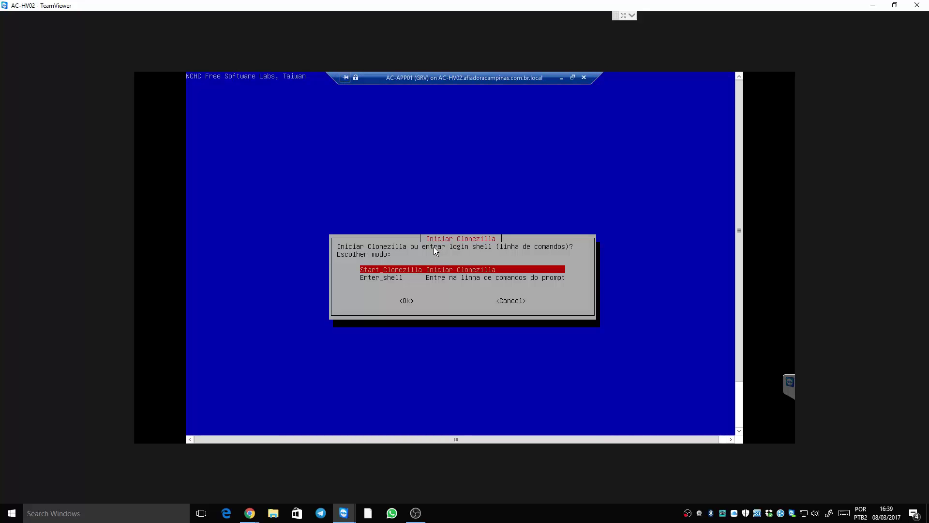
pyautogui.press('Return')
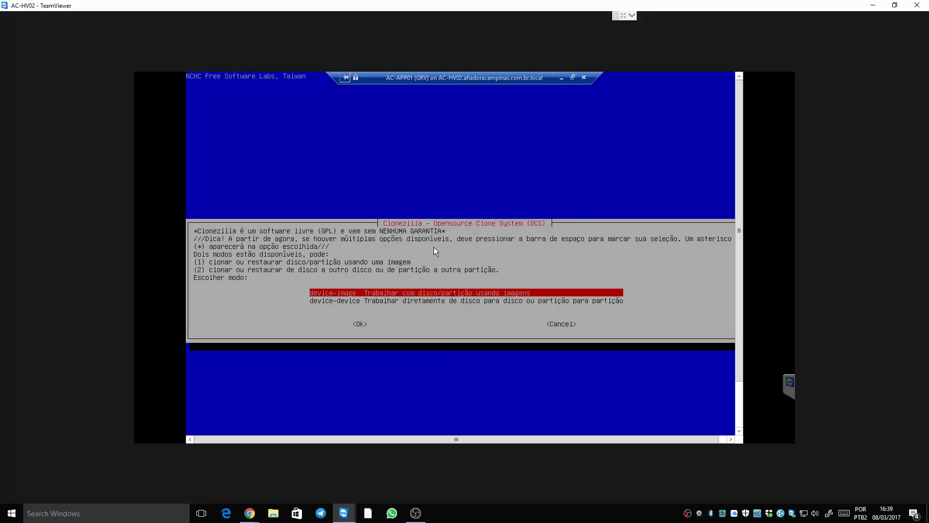
pyautogui.press('Down')
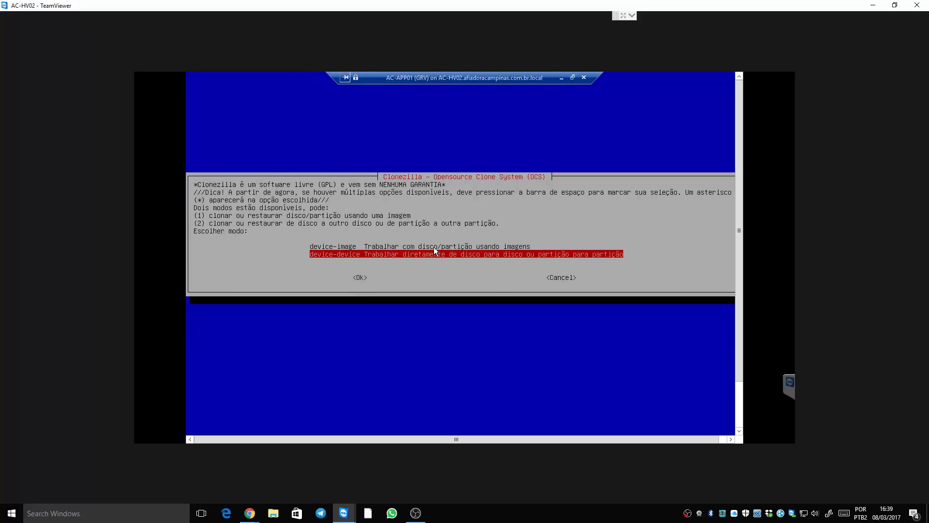
pyautogui.press('Return')
pyautogui.press('Return')
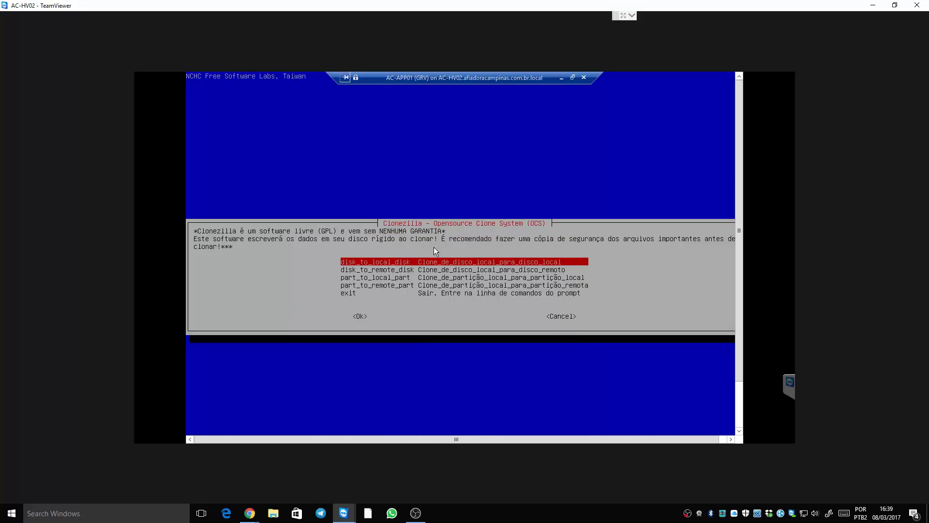
# Choose the disk_to_remote_disk cloning mode and configure the eth0 network card with DHCP
pyautogui.press('Down')
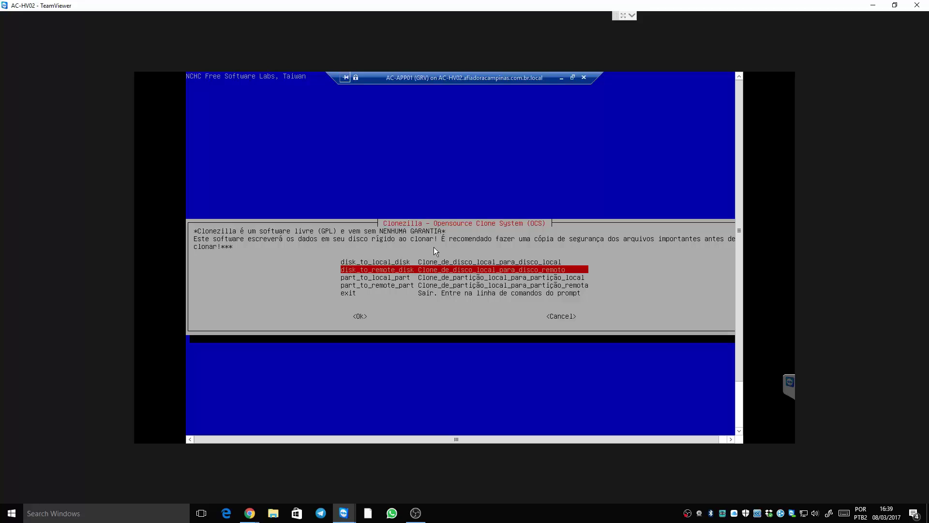
pyautogui.press('Return')
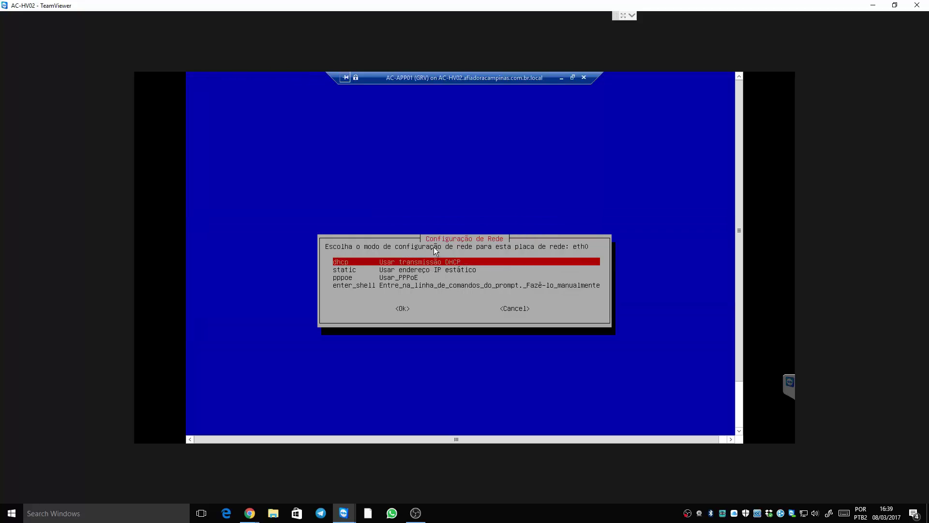
pyautogui.press('Return')
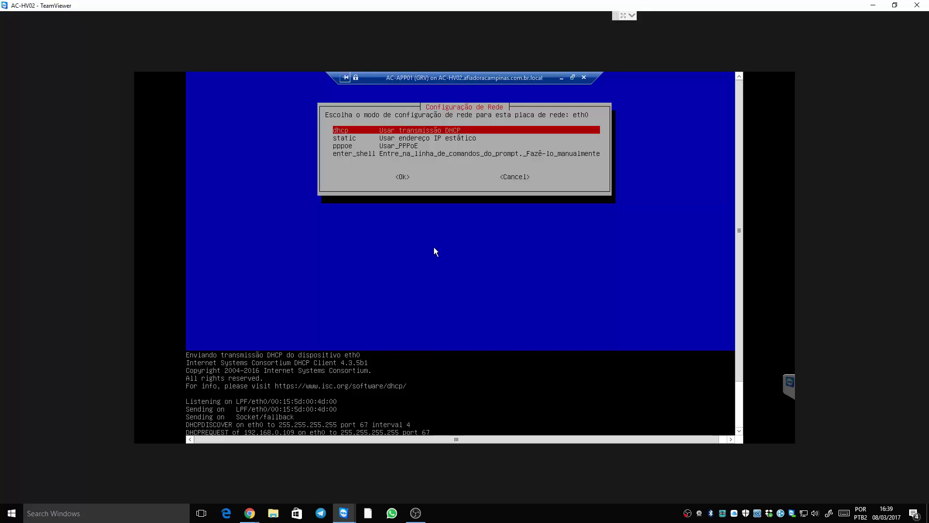
pyautogui.click(738, 390)
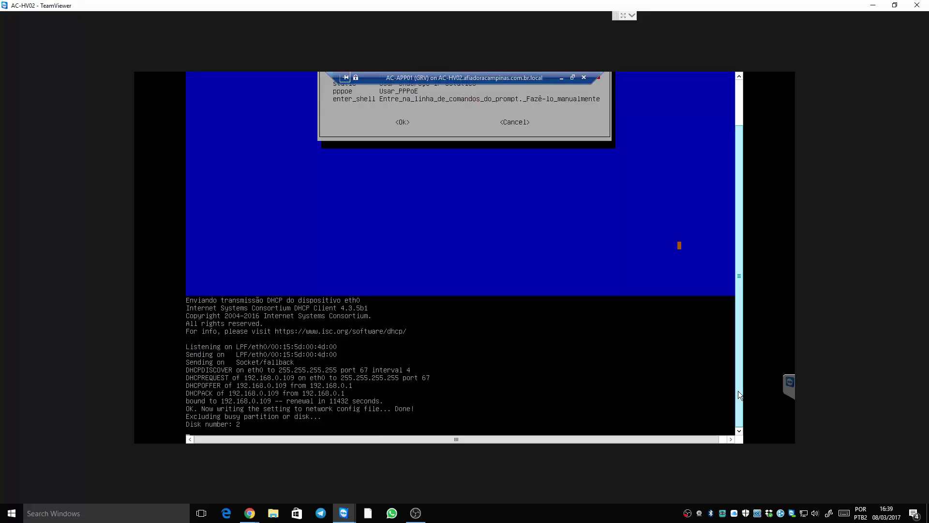
pyautogui.moveTo(739, 391); pyautogui.dragTo(744, 354)
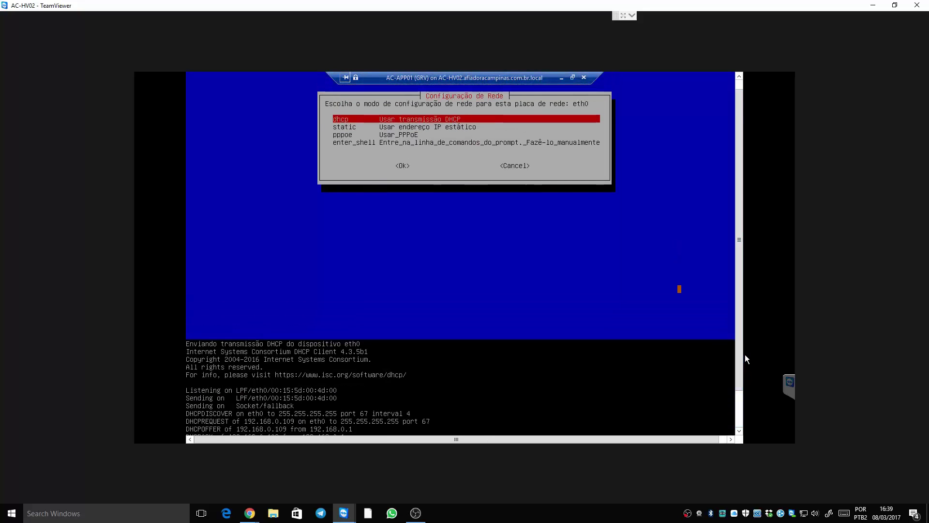
# Switch to Proxmox in Firefox, start virtual machine 102 (AC-APP01) and boot Clonezilla live with default settings, VGA 800x600, in its console
pyautogui.click(561, 78)
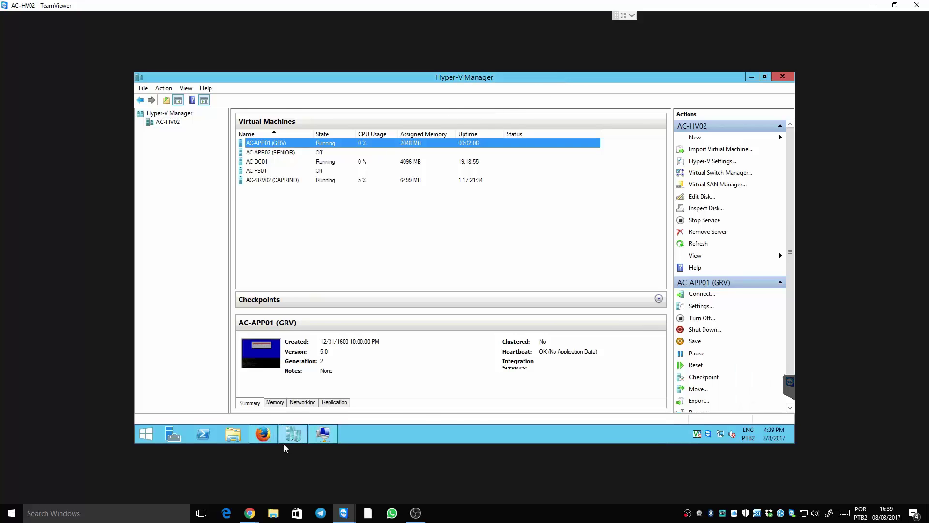
pyautogui.click(269, 438)
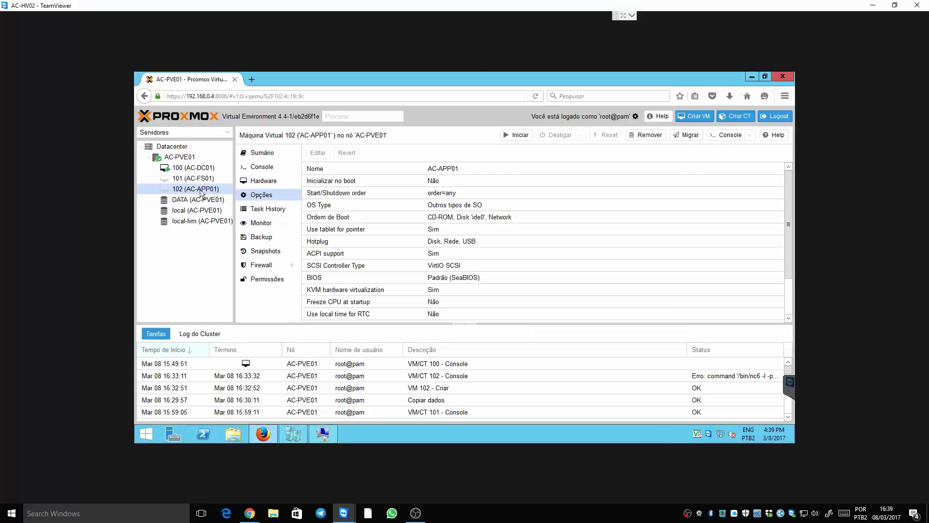
pyautogui.click(518, 135)
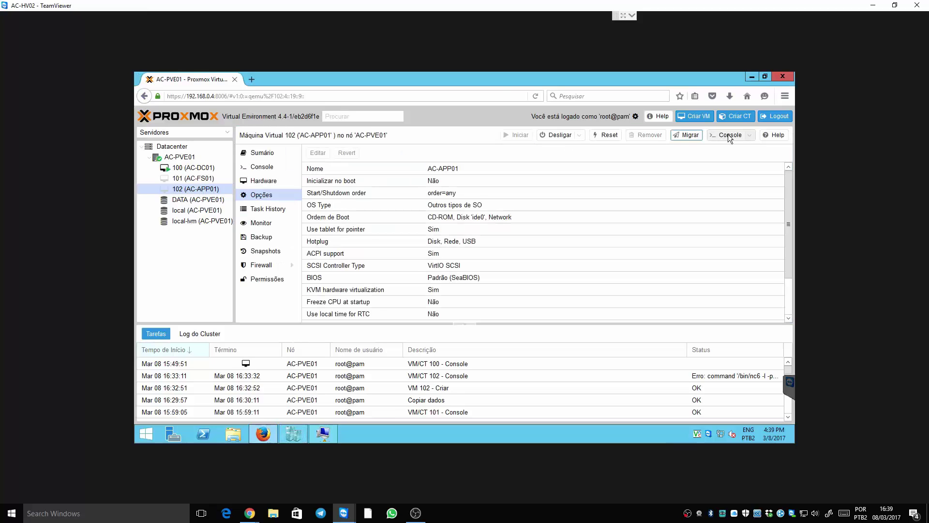
pyautogui.click(727, 134)
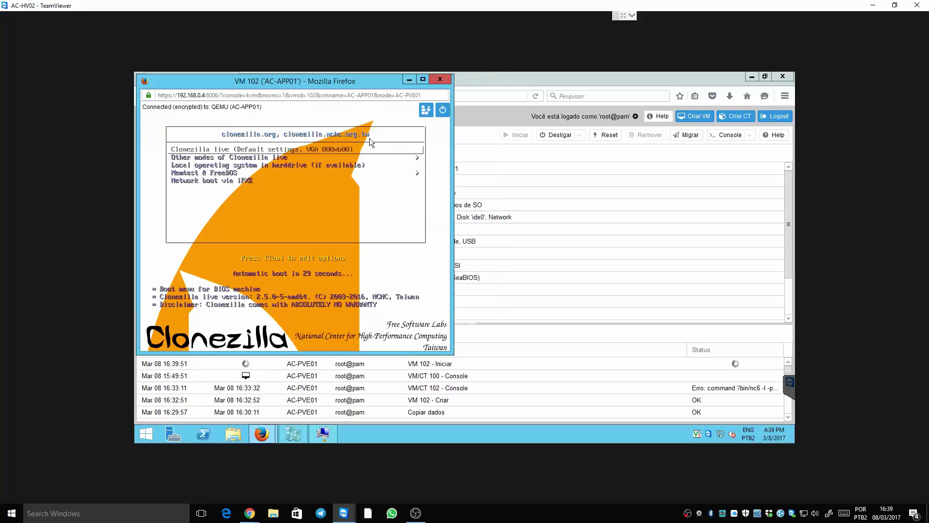
pyautogui.click(369, 138)
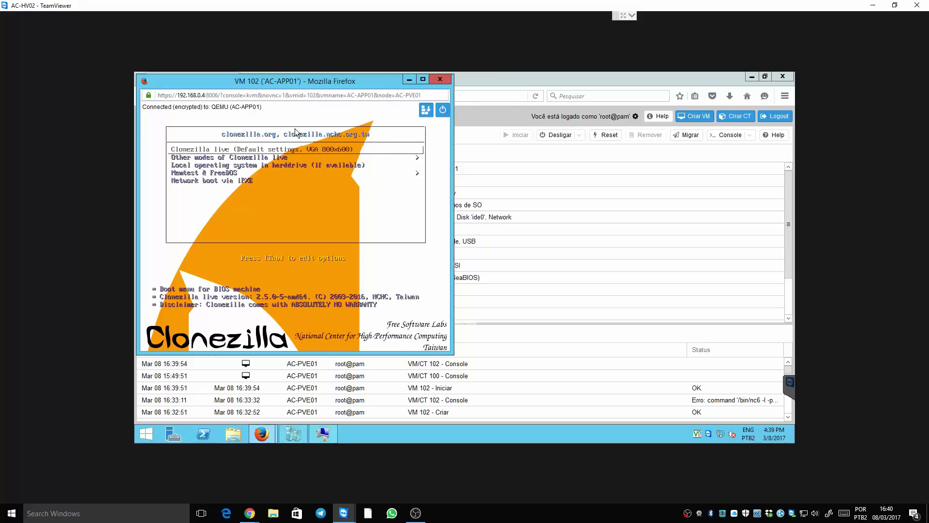
pyautogui.press('Return')
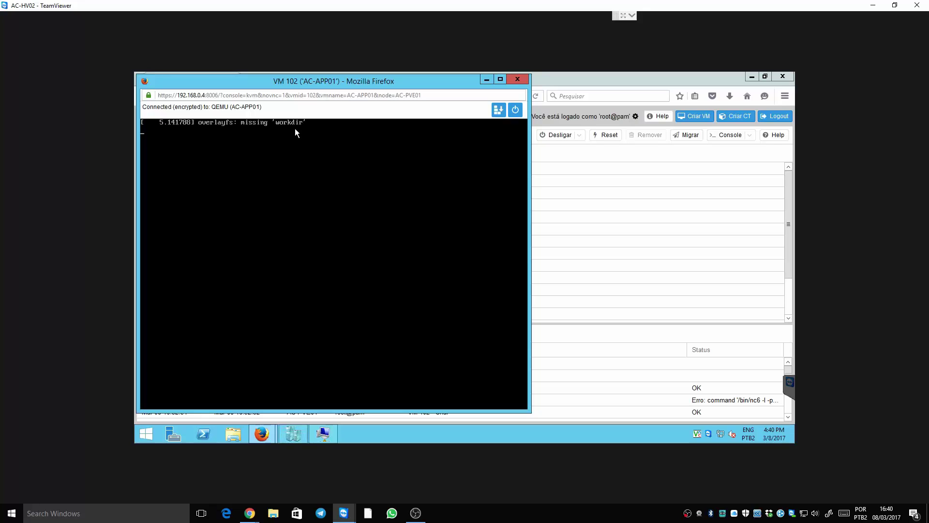
# Check the source disk list in the AC-APP01 (GRV) console, and force-stop Proxmox virtual machine 102 and close its console
pyautogui.click(323, 430)
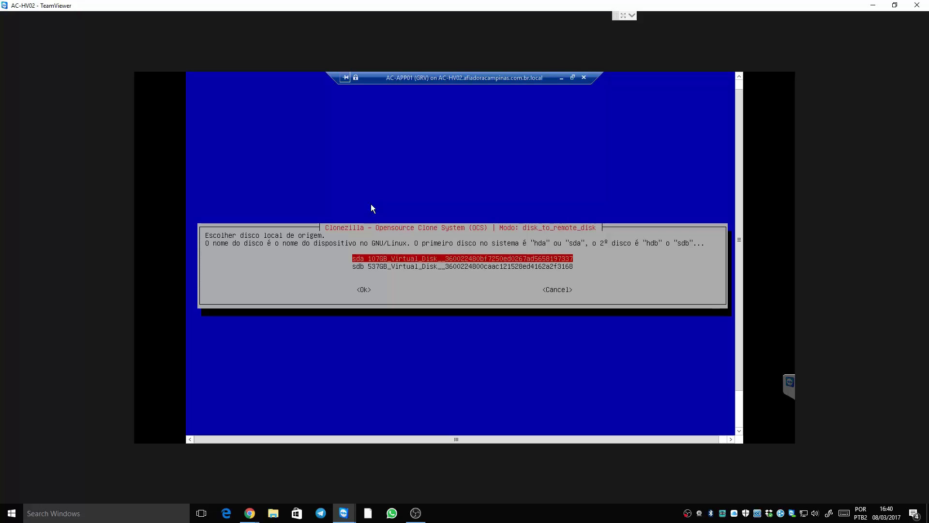
pyautogui.click(560, 78)
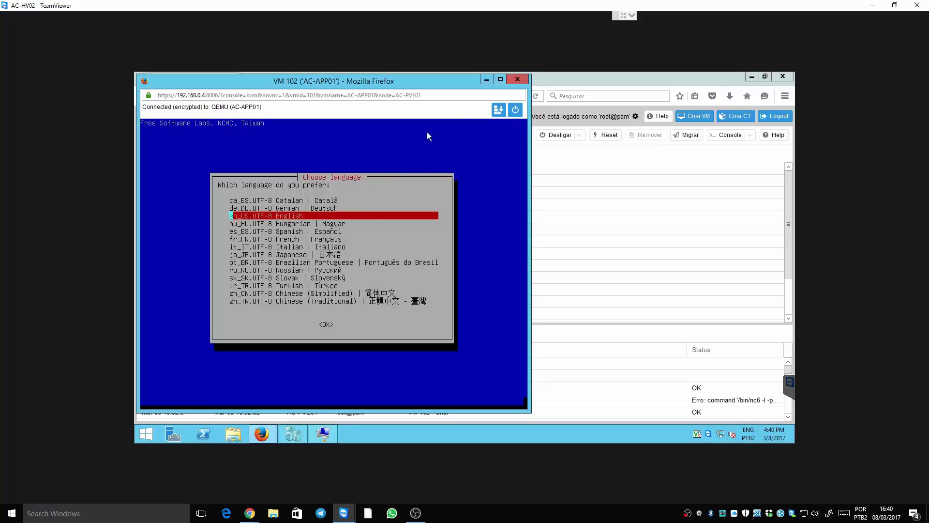
pyautogui.click(500, 109)
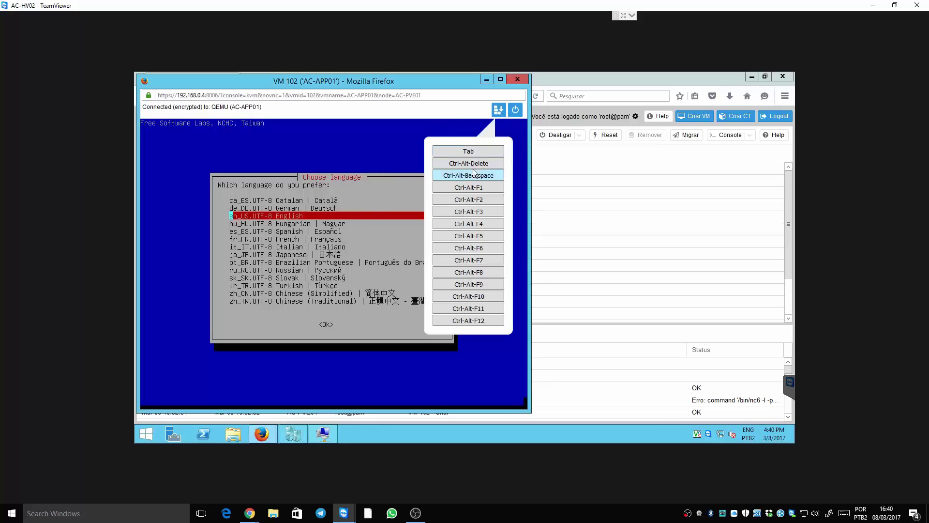
pyautogui.click(521, 109)
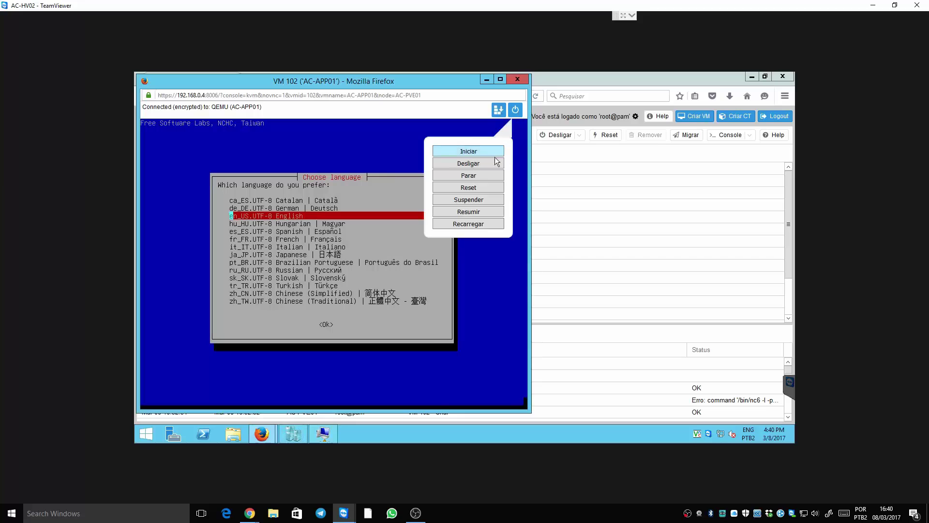
pyautogui.click(469, 176)
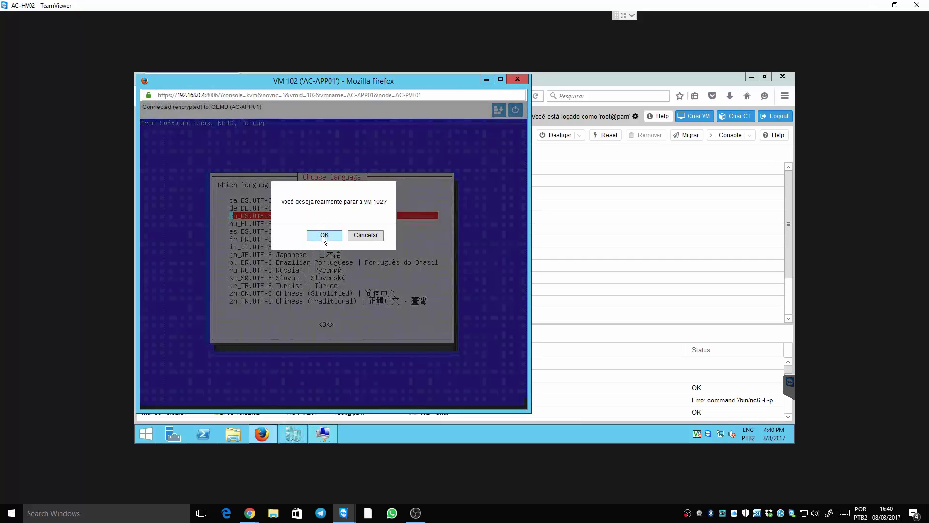
pyautogui.click(323, 236)
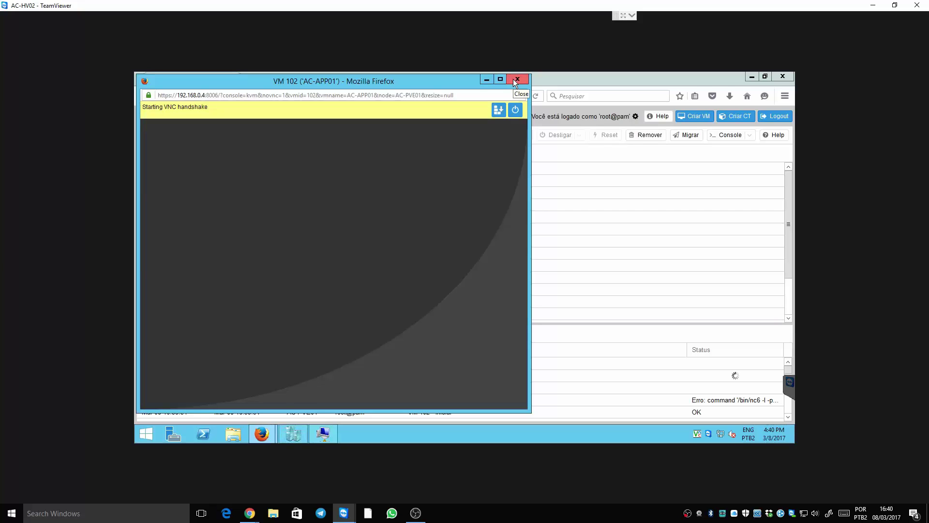
pyautogui.click(516, 80)
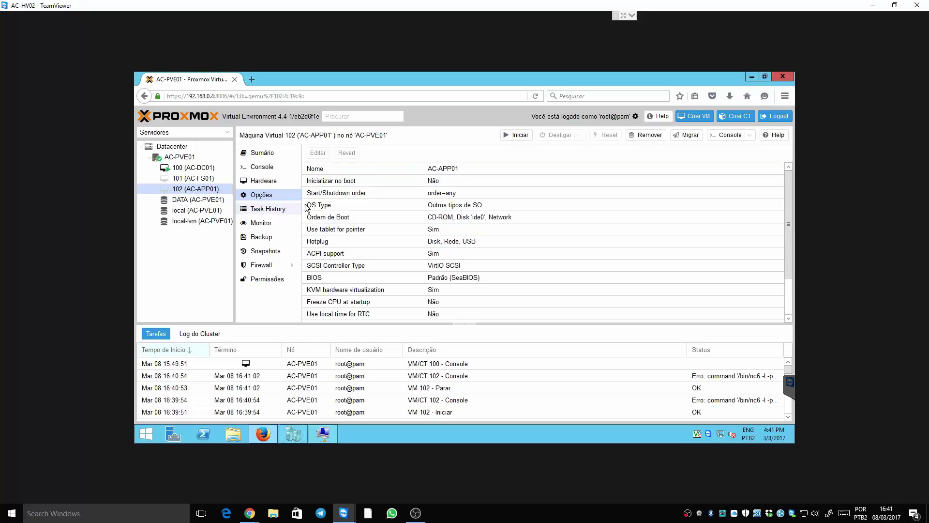
# Increase the ide0 hard disk of virtual machine 102 by 107 GB in its hardware configuration
pyautogui.click(266, 185)
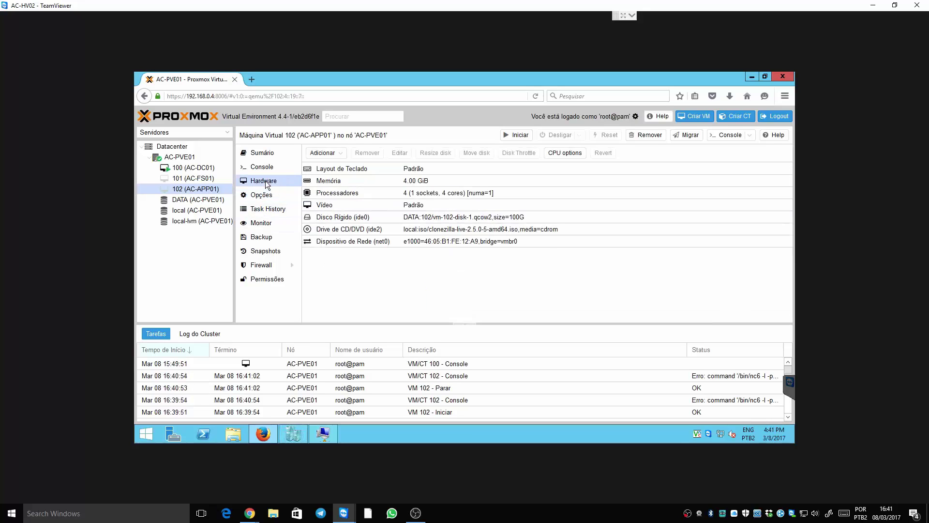
pyautogui.doubleClick(358, 219)
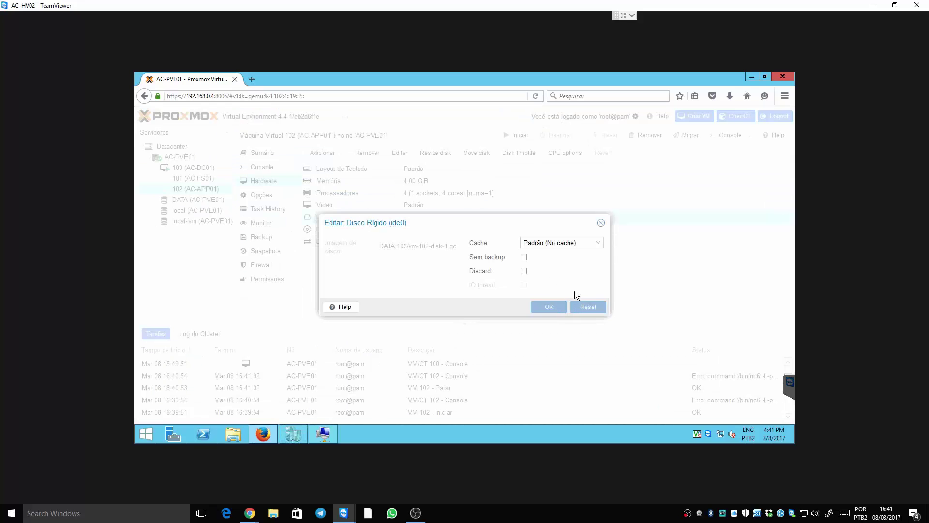
pyautogui.click(601, 223)
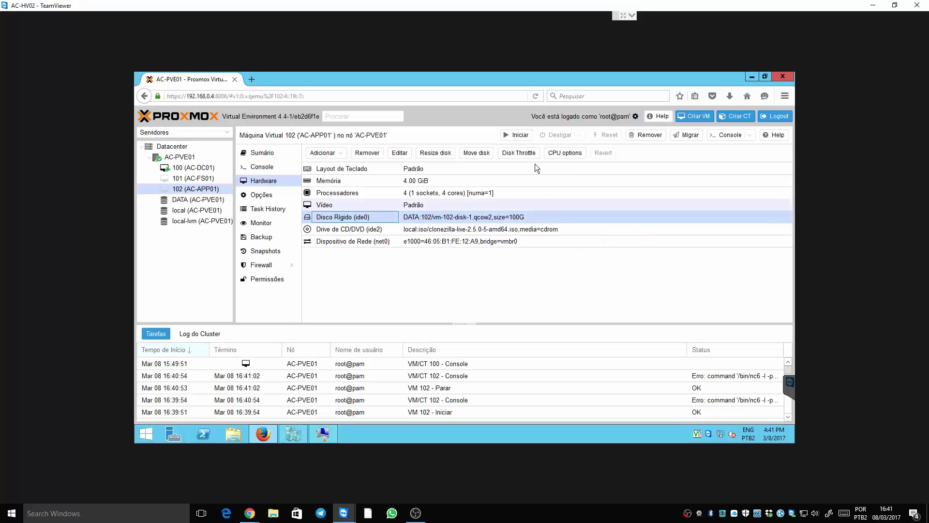
pyautogui.click(433, 153)
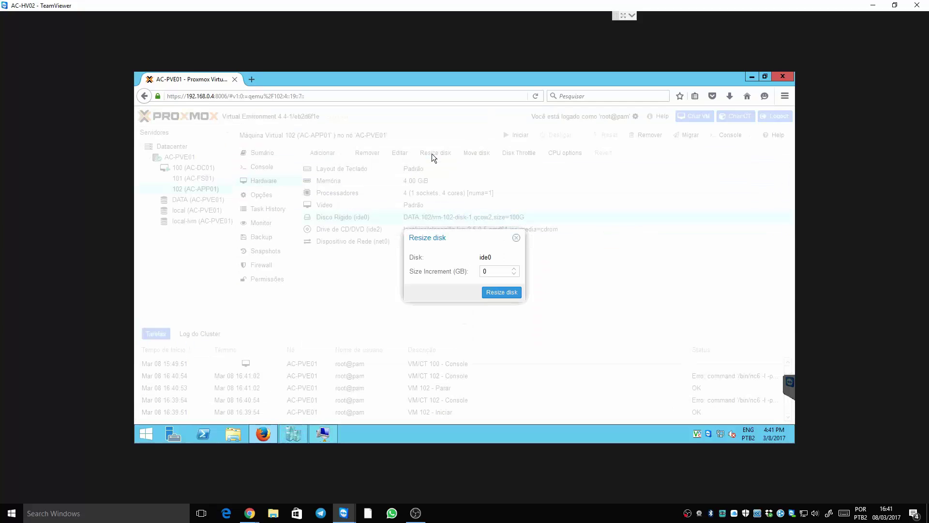
pyautogui.doubleClick(499, 272)
pyautogui.write('107')
pyautogui.click(496, 292)
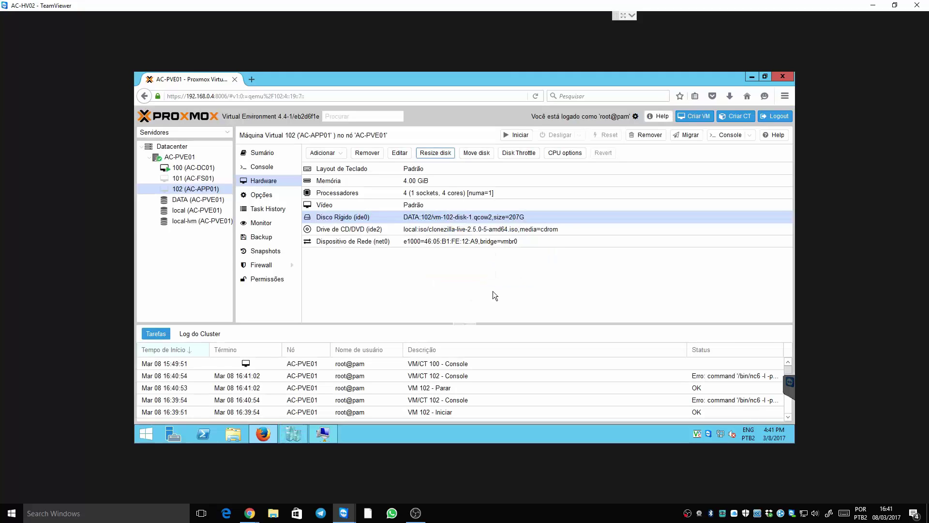
# Try to shrink the ide0 hard disk with a size increment of -100 GB
pyautogui.click(367, 220)
pyautogui.doubleClick(366, 221)
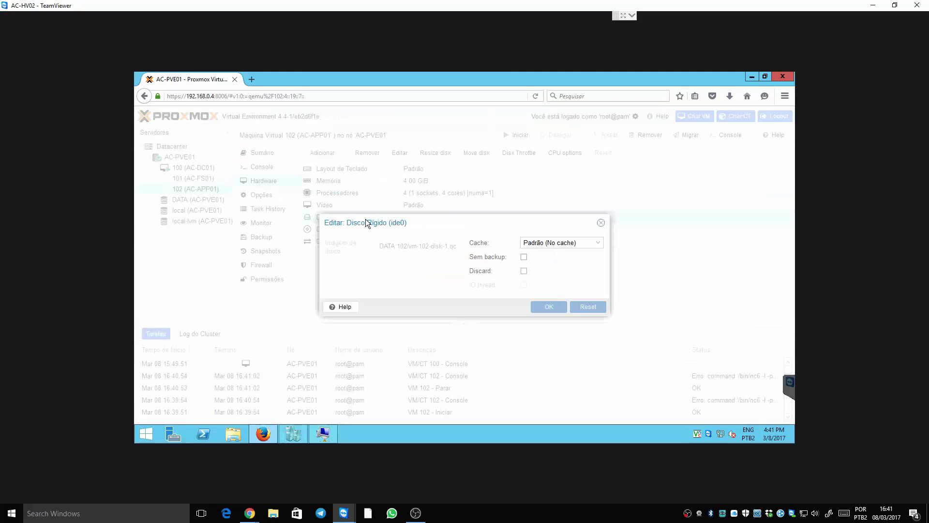
pyautogui.click(602, 223)
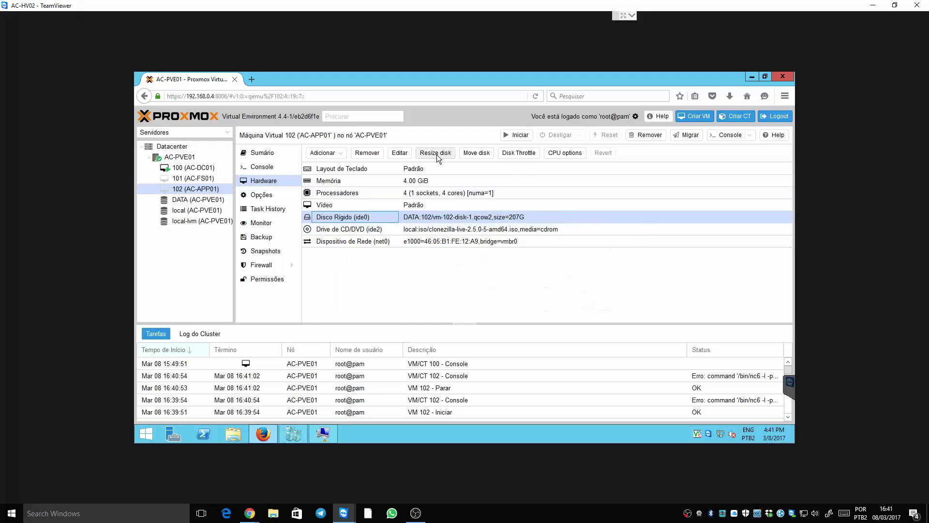
pyautogui.click(436, 153)
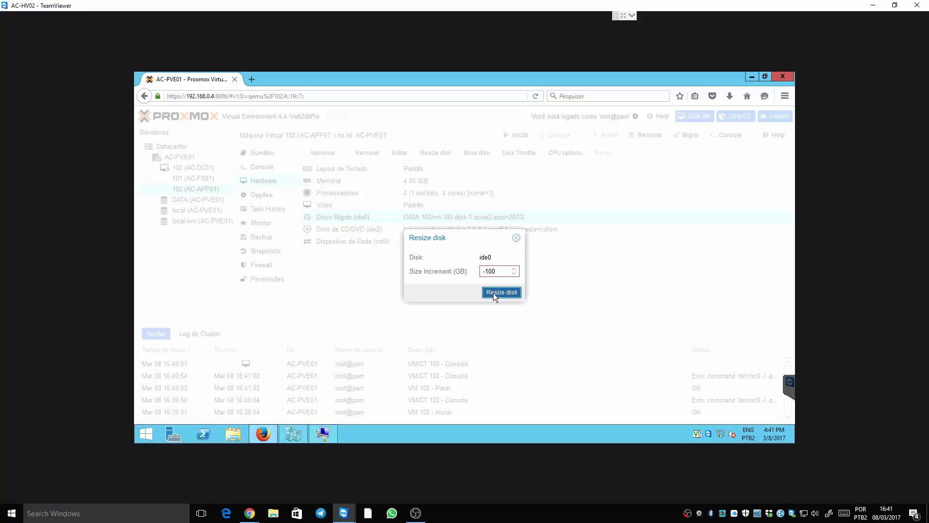
pyautogui.click(516, 238)
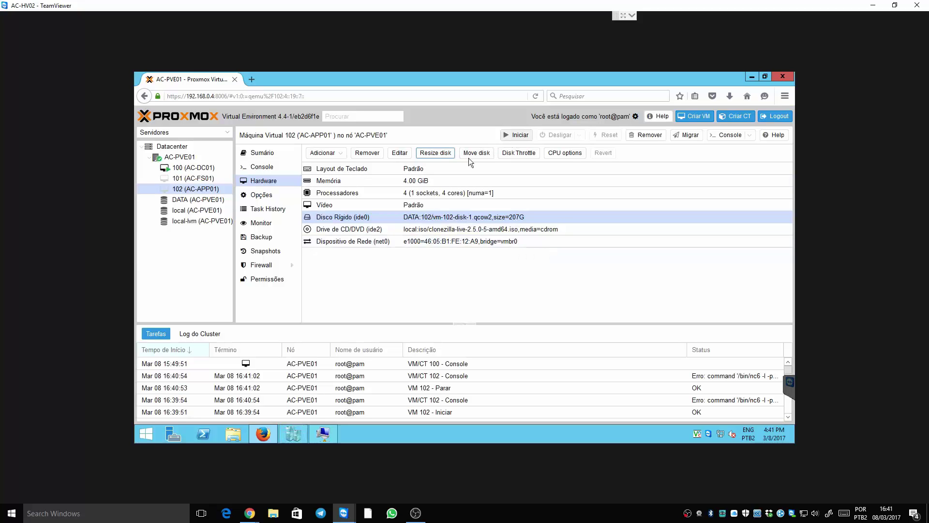
# Replace the ide0 hard disk of virtual machine 102 with a new 107 GB IDE 0 disk in QEMU image format on DATA storage
pyautogui.click(366, 152)
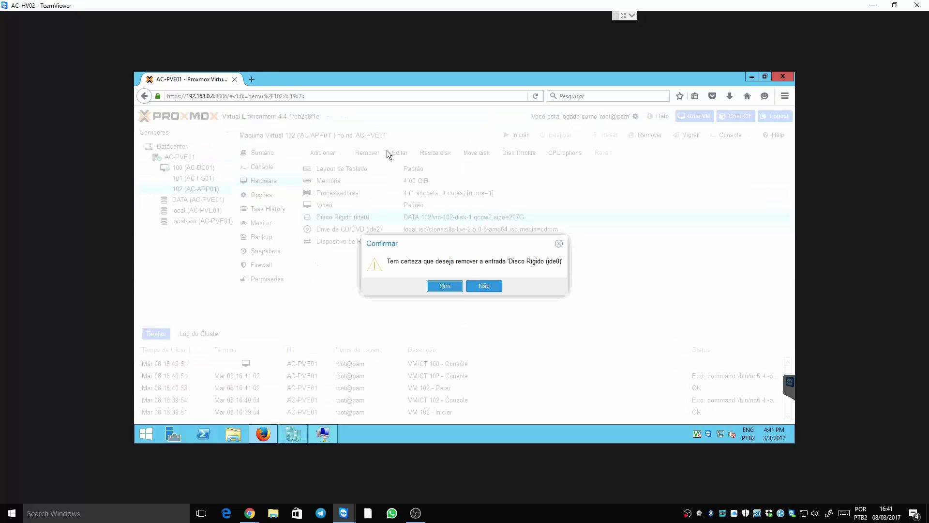
pyautogui.click(455, 286)
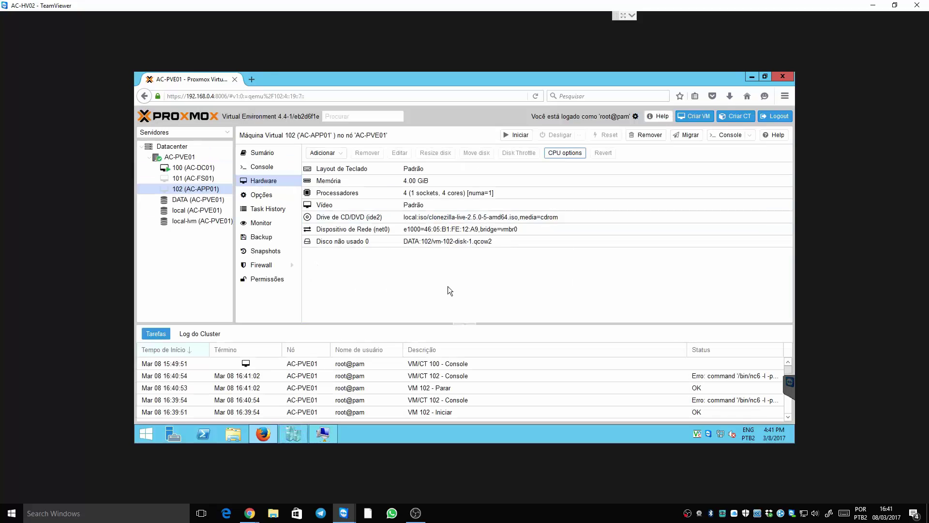
pyautogui.click(332, 154)
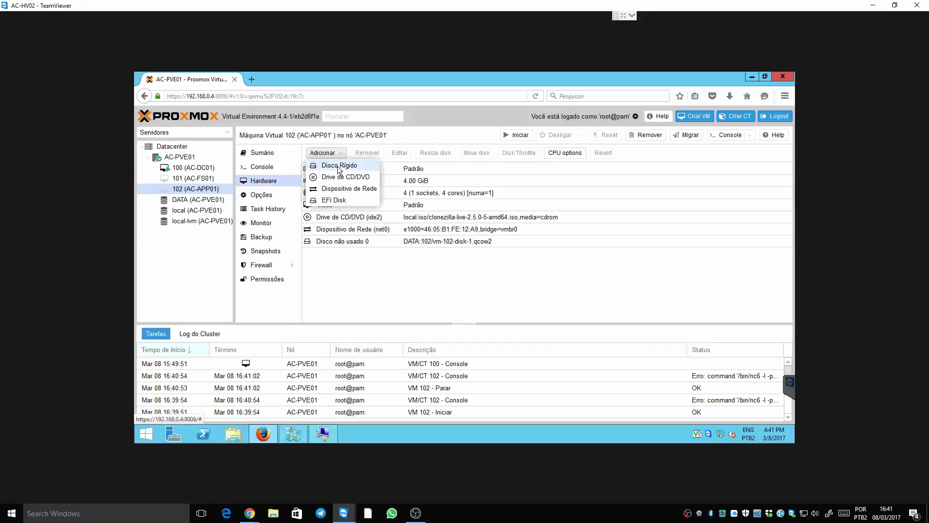
pyautogui.click(339, 166)
pyautogui.click(422, 252)
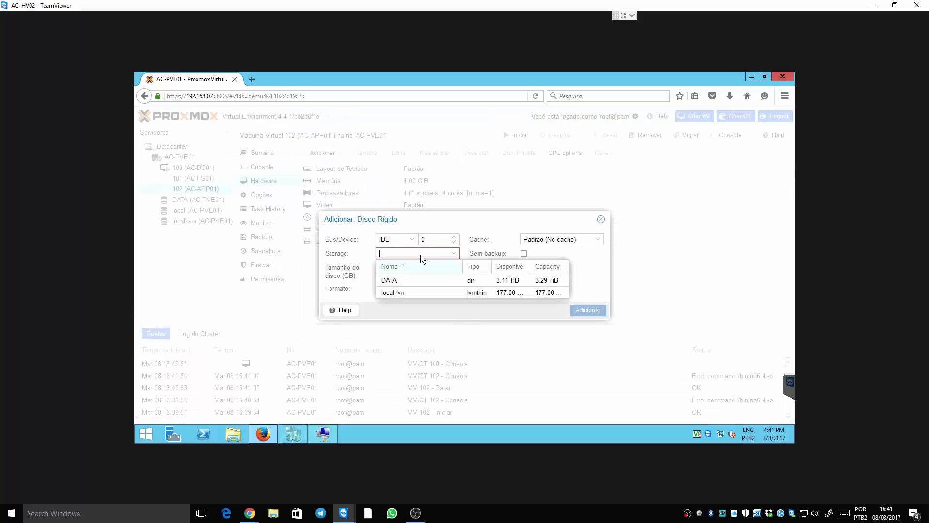
pyautogui.click(392, 281)
pyautogui.press('Tab')
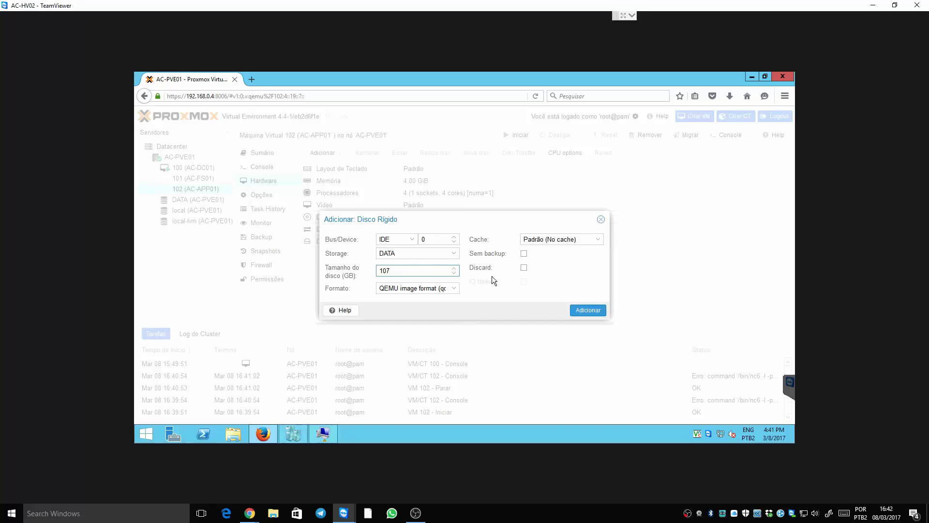
pyautogui.click(586, 310)
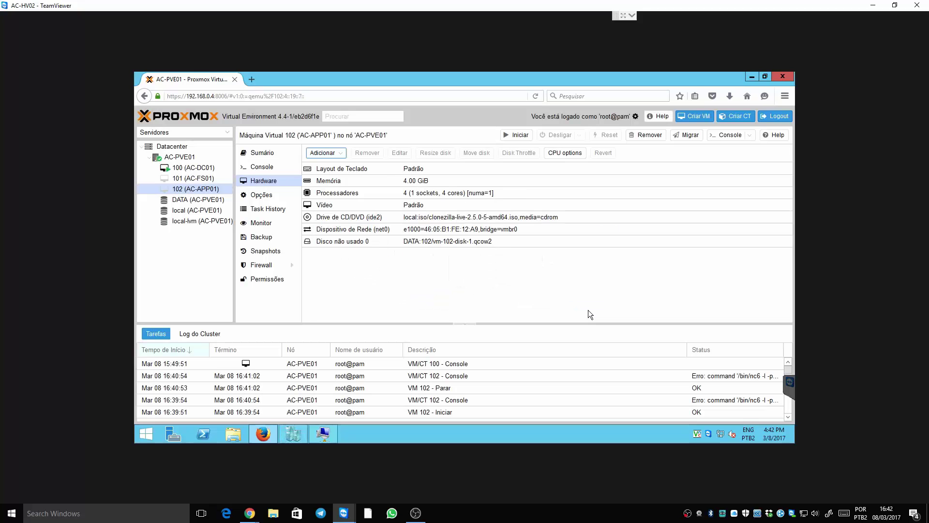
pyautogui.click(455, 217)
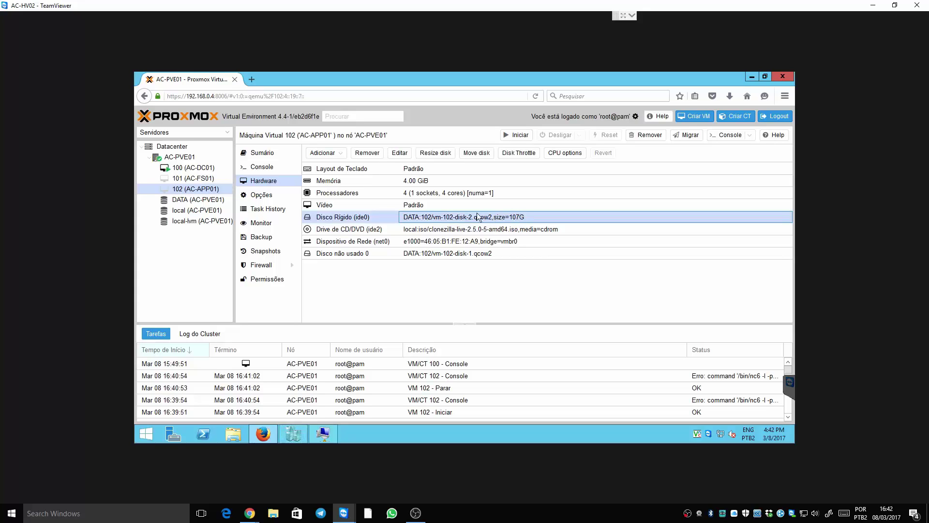
# Start virtual machine 102 and boot Clonezilla live with default settings, VGA 800x600, in its console
pyautogui.click(516, 137)
pyautogui.click(727, 134)
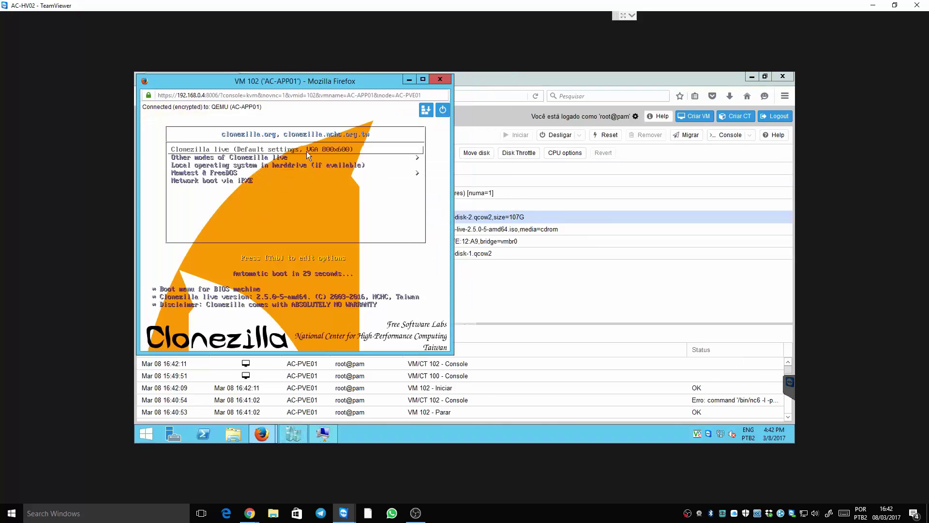
pyautogui.click(306, 151)
pyautogui.press('Return')
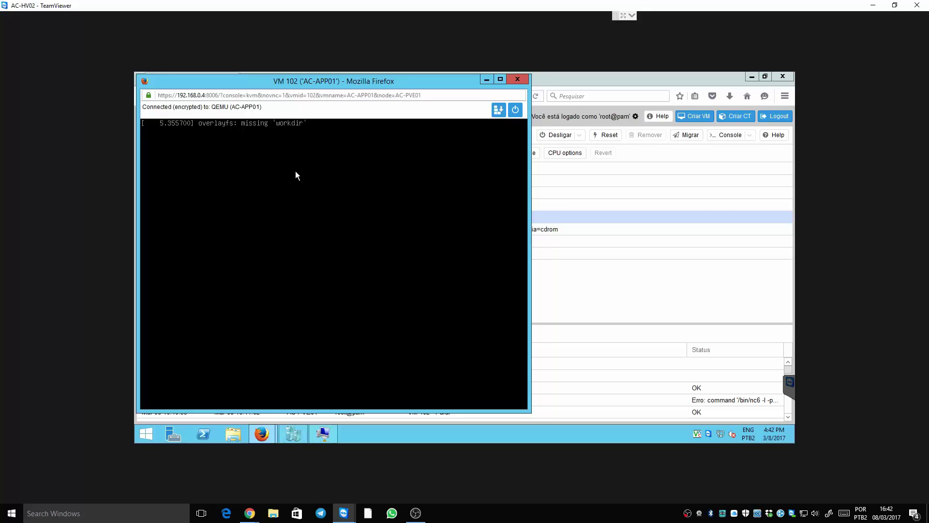
# Switch to the AC-APP01 (GRV) console and choose the 107GB disk sda as the local source disk
pyautogui.click(315, 434)
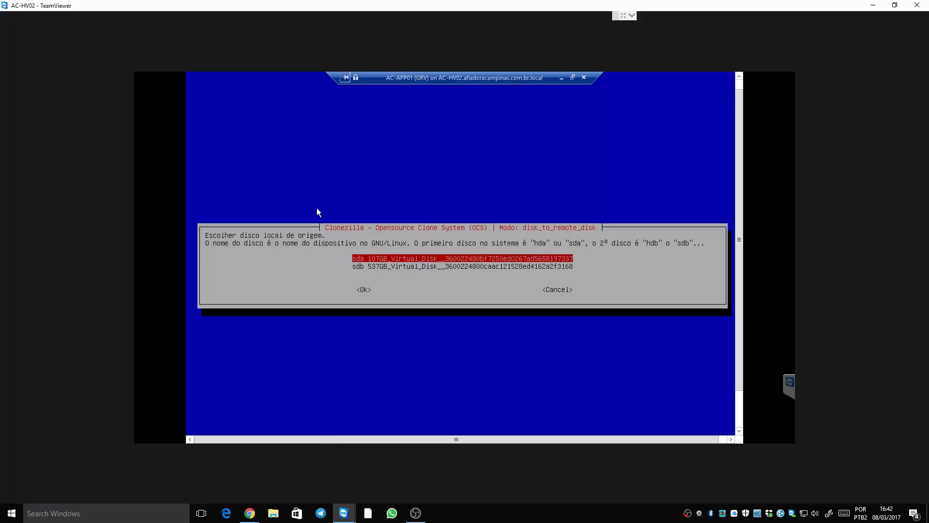
pyautogui.press('Down')
pyautogui.press('Up')
pyautogui.press('Down')
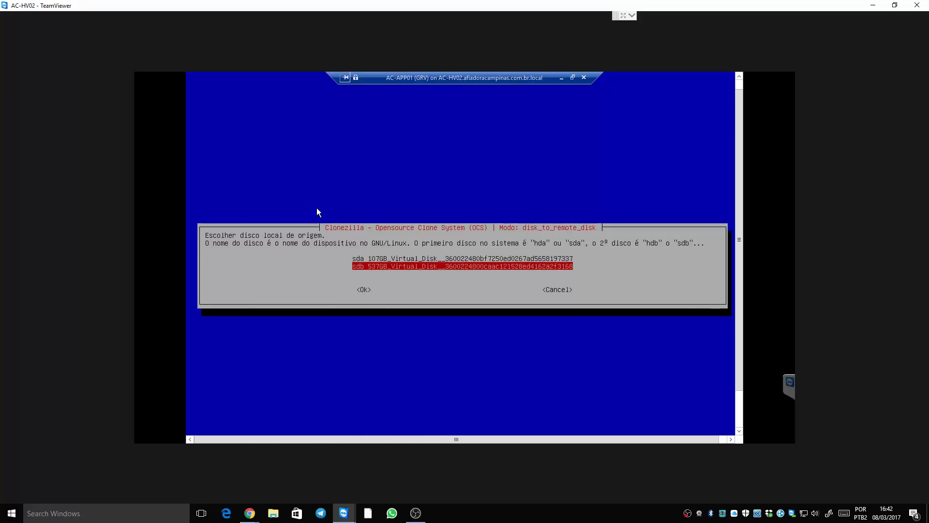
pyautogui.press('Up')
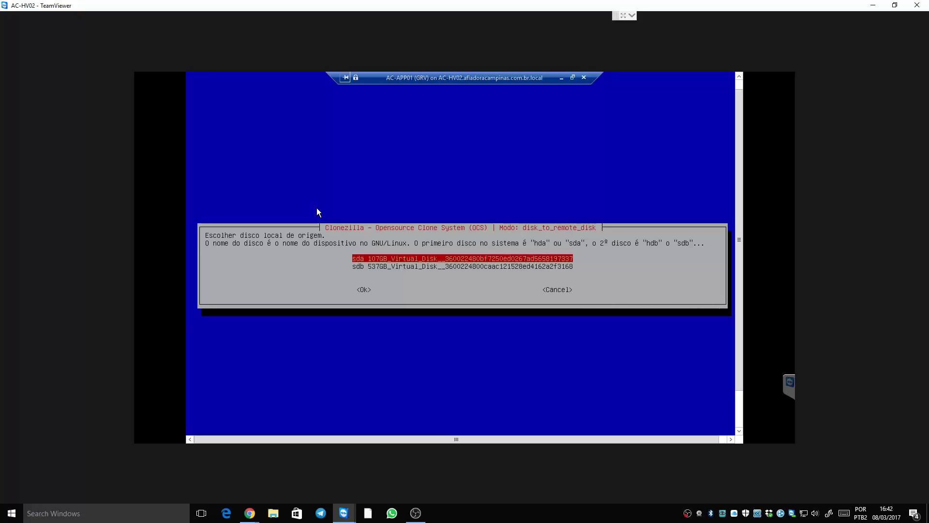
pyautogui.press('Return')
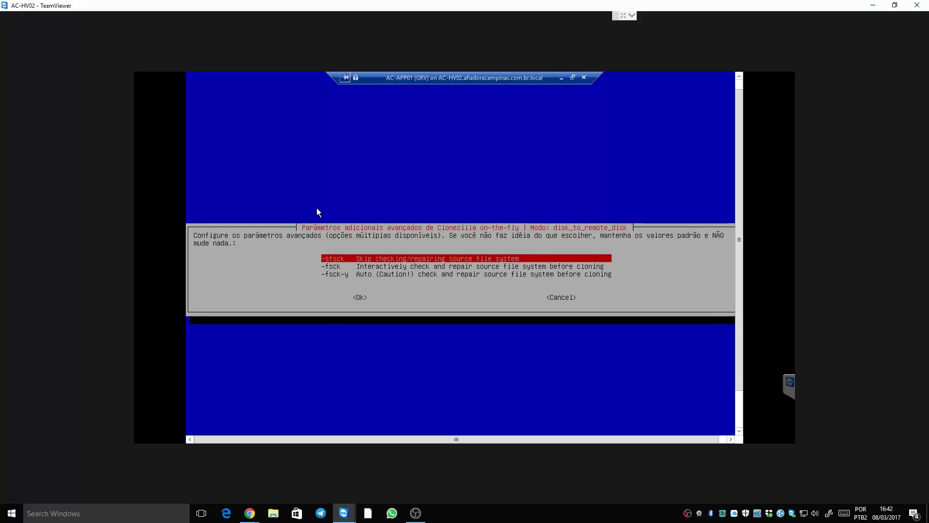
# Skip the source file system check, set shutdown as the action when finished, and start the source machine's disk_to_remote_disk preparation
pyautogui.press('Return')
pyautogui.press('Down')
pyautogui.press('Down')
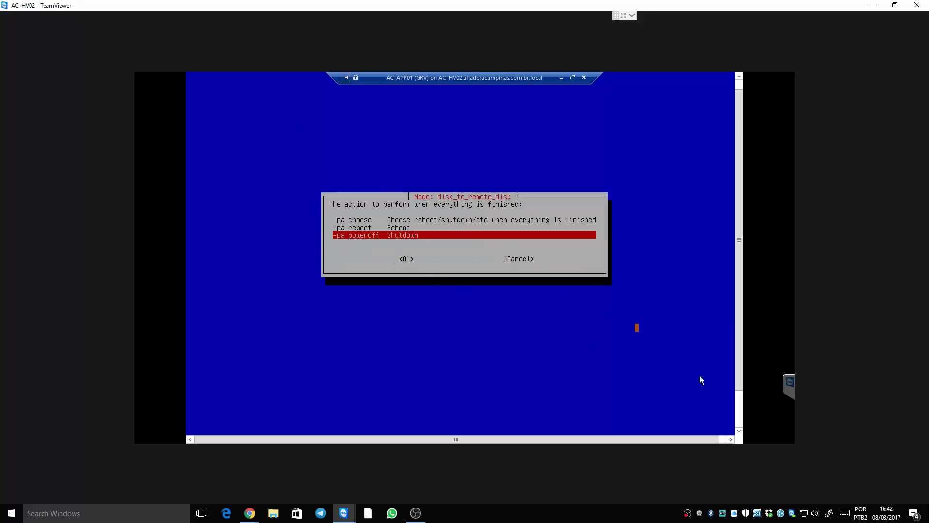
pyautogui.click(739, 409)
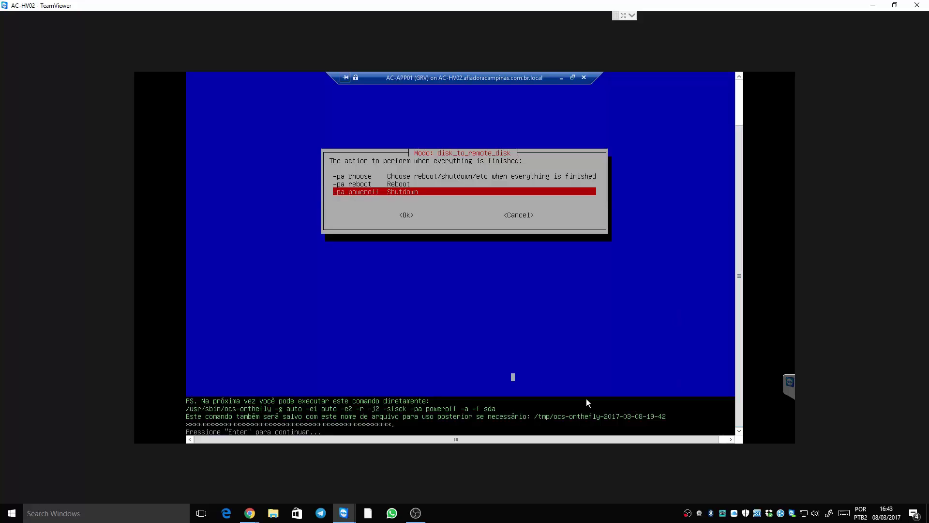
pyautogui.press('Return')
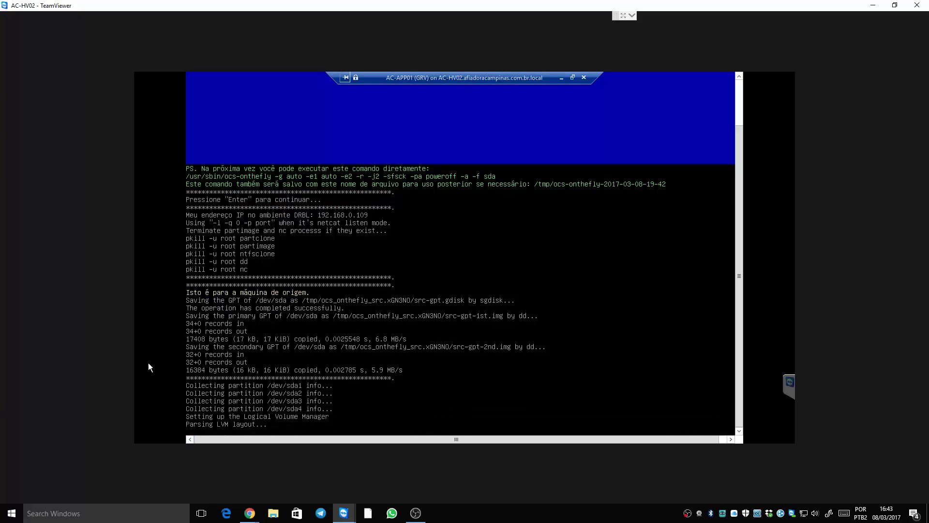
# Open Notepad on the local computer
pyautogui.click(11, 513)
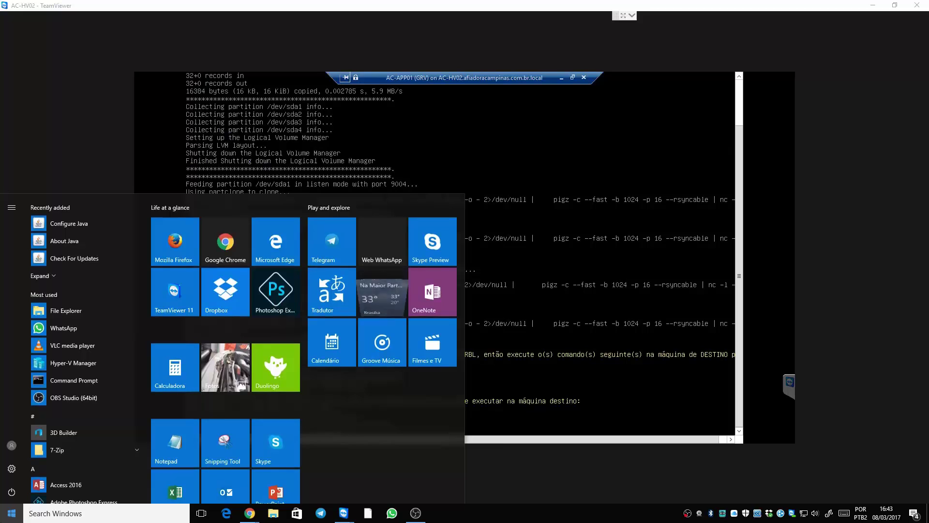
pyautogui.write('notepad')
pyautogui.press('Return')
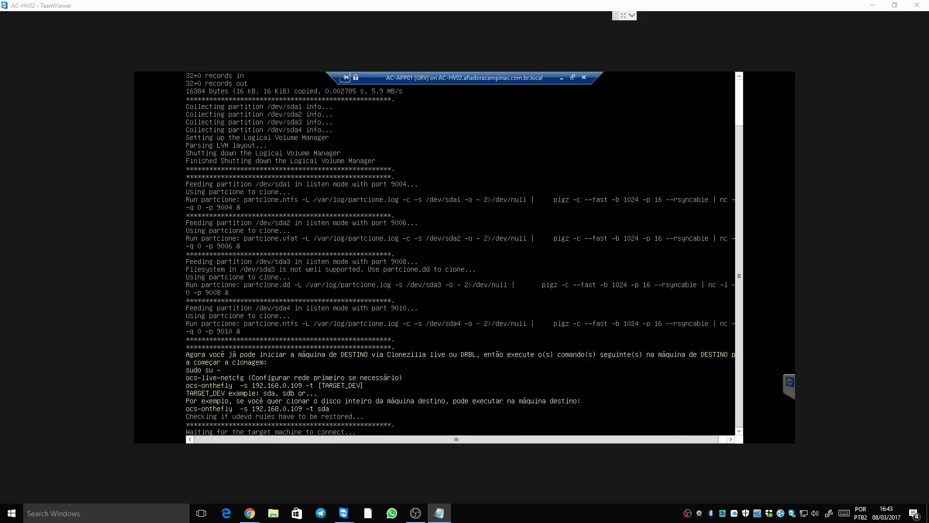
# Try to select the command line "ocs-onthefly -s 192.168.0.109 -t sda" in the source machine's console
pyautogui.click(242, 408)
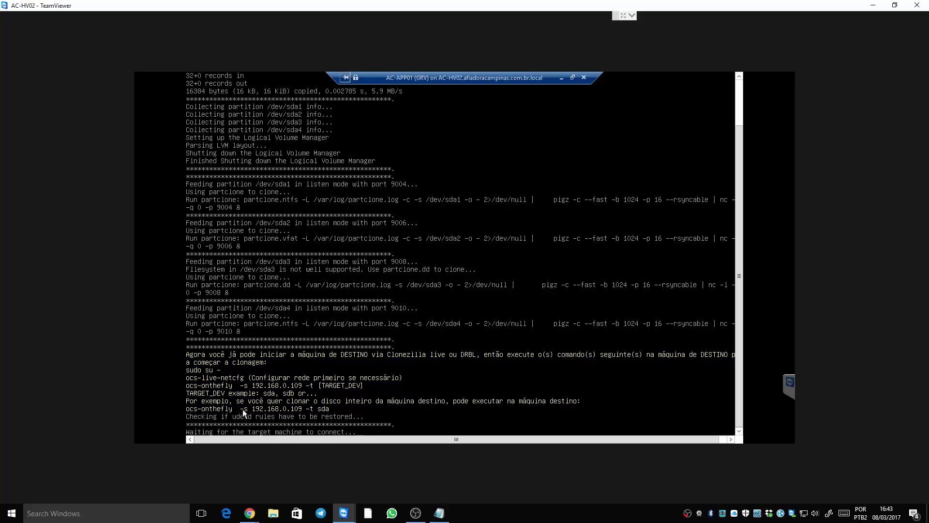
pyautogui.tripleClick(287, 411)
pyautogui.tripleClick(295, 411)
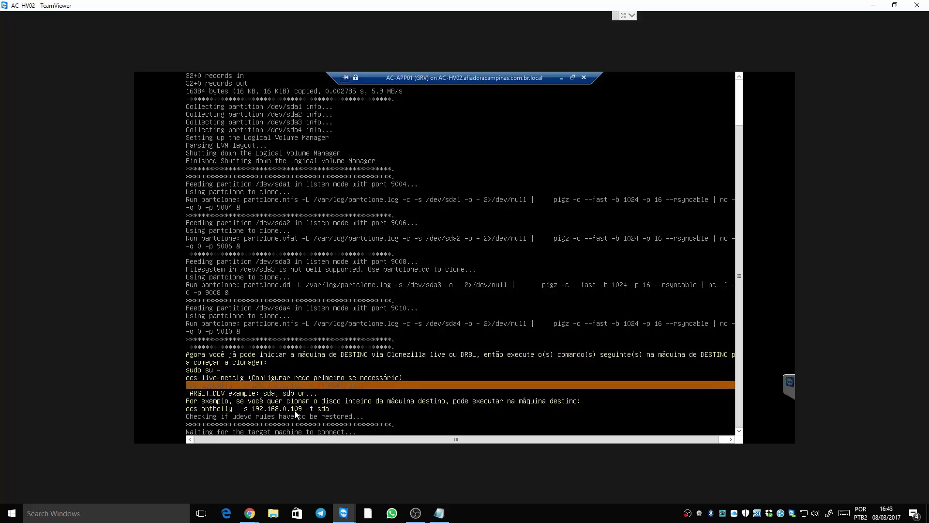
pyautogui.click(295, 410)
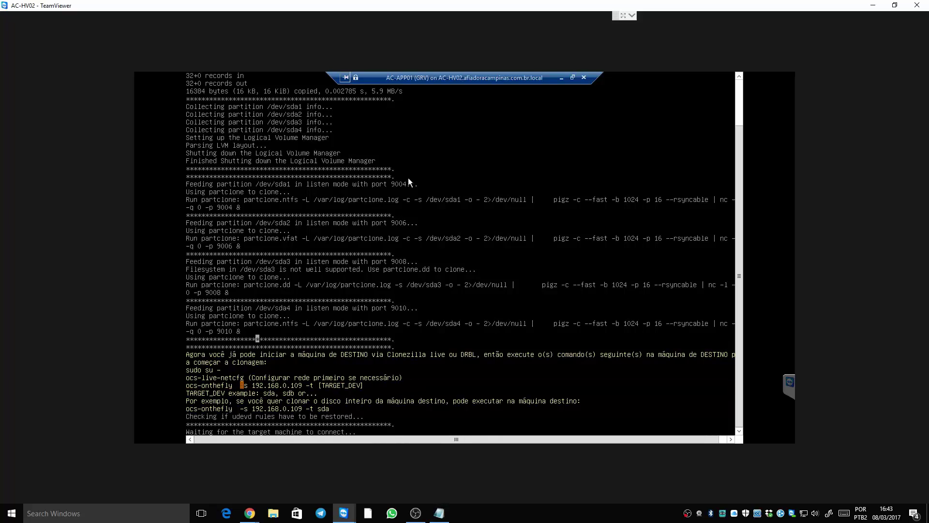
# Return to the virtual machine 102 console, choose Brazilian Portuguese (pt_BR.UTF-8) as the language and leave the keyboard map untouched
pyautogui.click(561, 77)
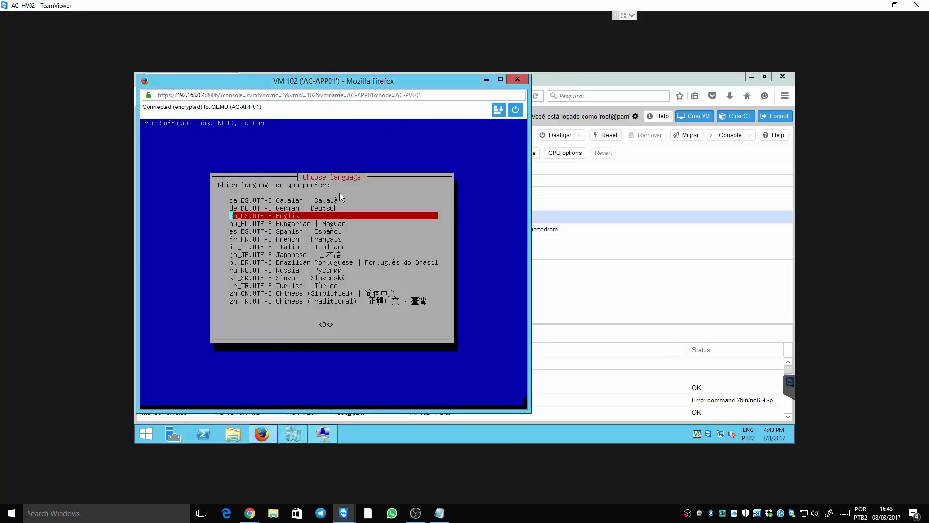
pyautogui.press('Down')
pyautogui.press('Down')
pyautogui.press('Down')
pyautogui.press('Down')
pyautogui.press('Down')
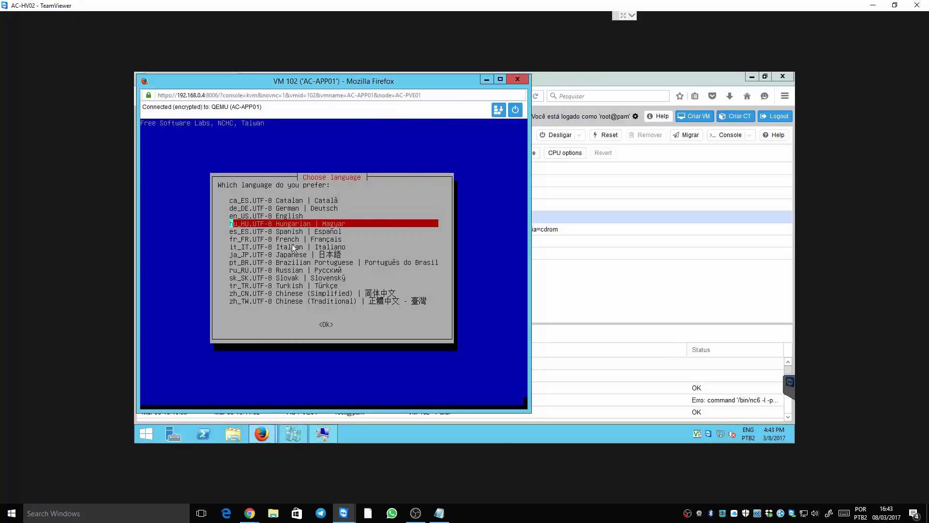
pyautogui.press('Down')
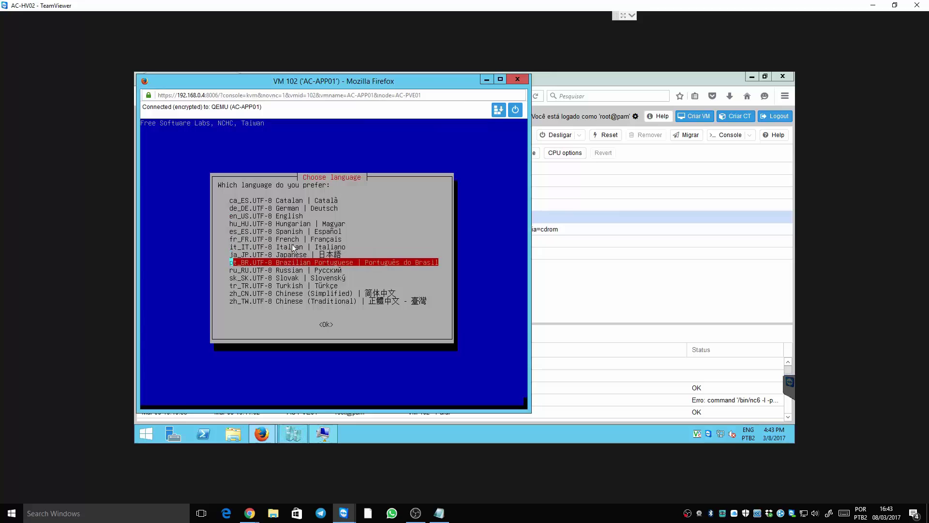
pyautogui.press('Return')
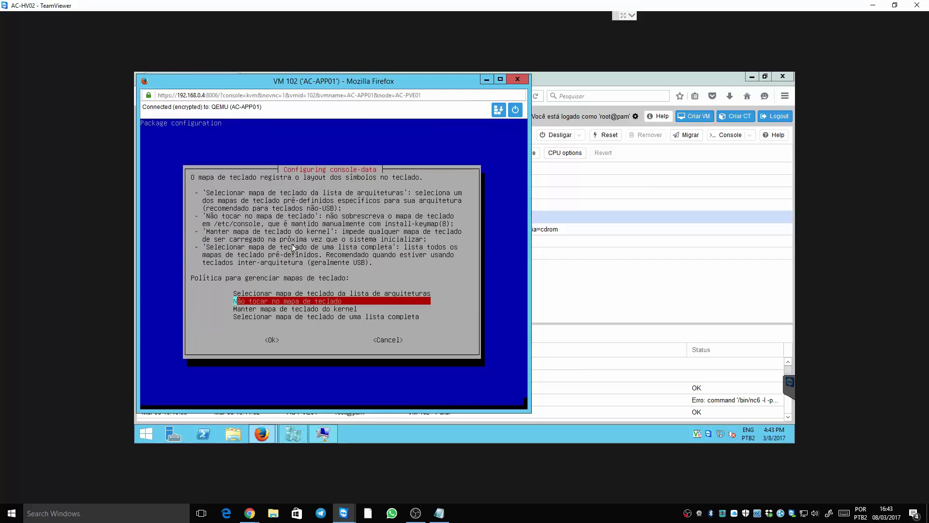
pyautogui.press('Return')
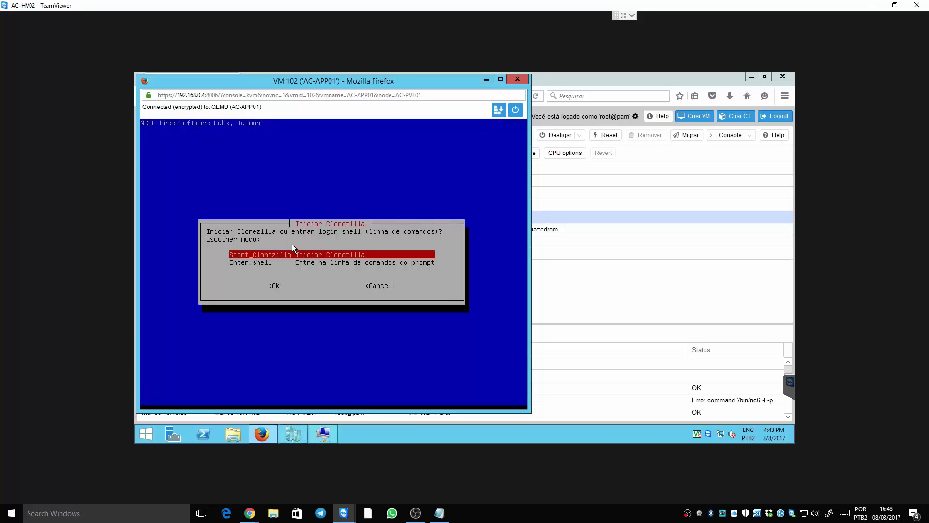
# Start Clonezilla in device-device Beginner mode with disk_to_remote_disk, and configure eth0 by DHCP
pyautogui.press('Return')
pyautogui.press('Down')
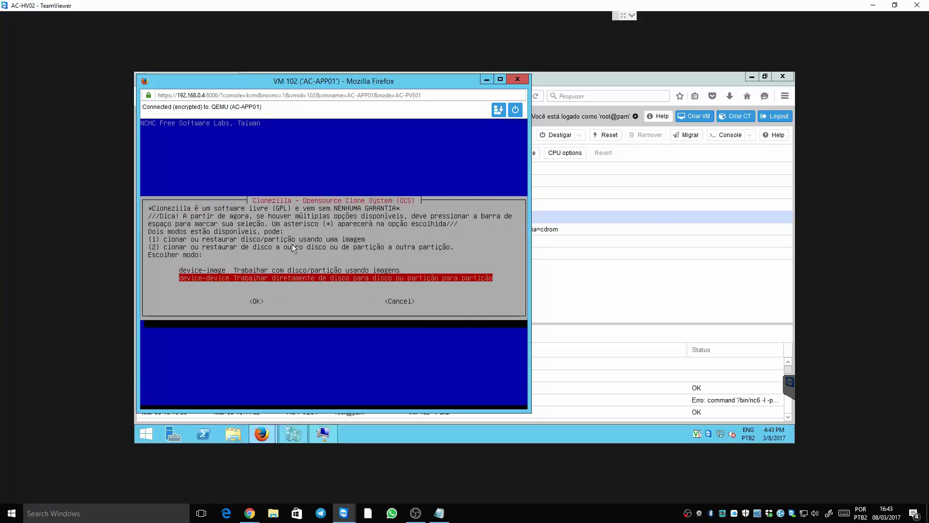
pyautogui.press('Return')
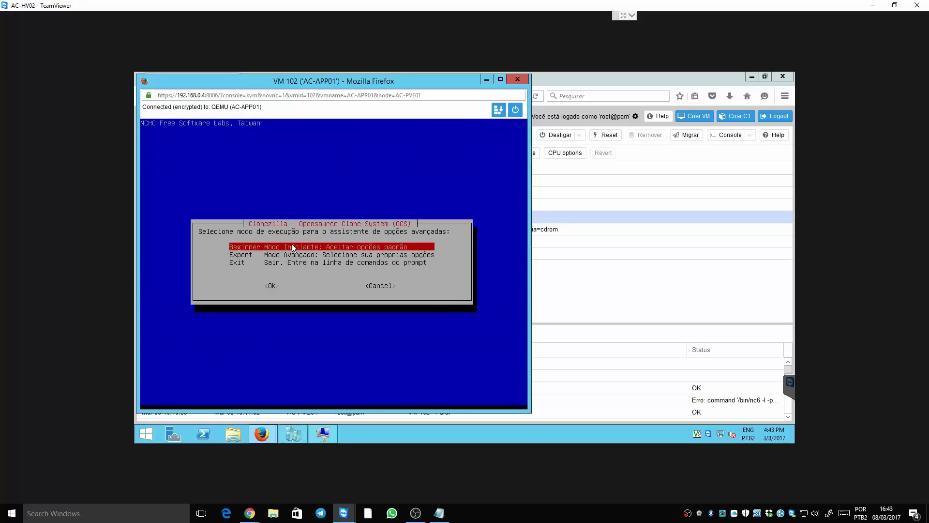
pyautogui.press('Return')
pyautogui.press('Down')
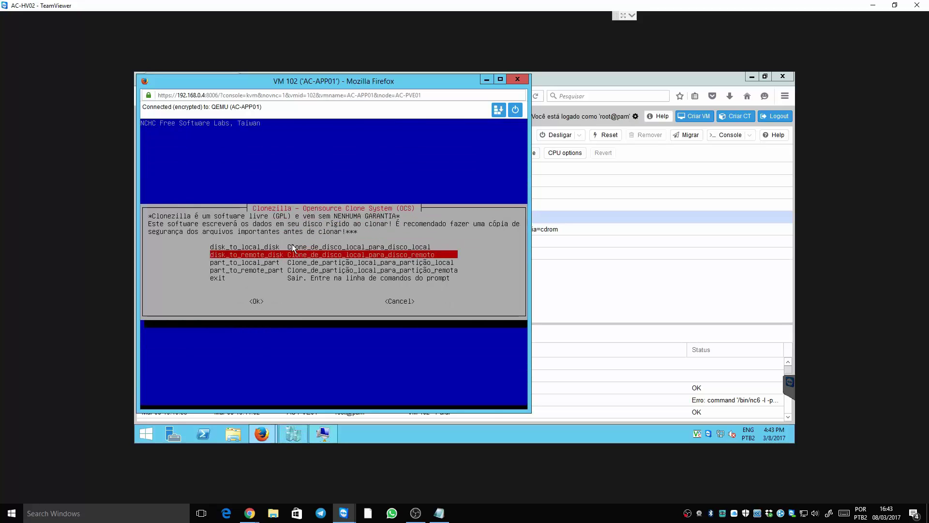
pyautogui.press('Return')
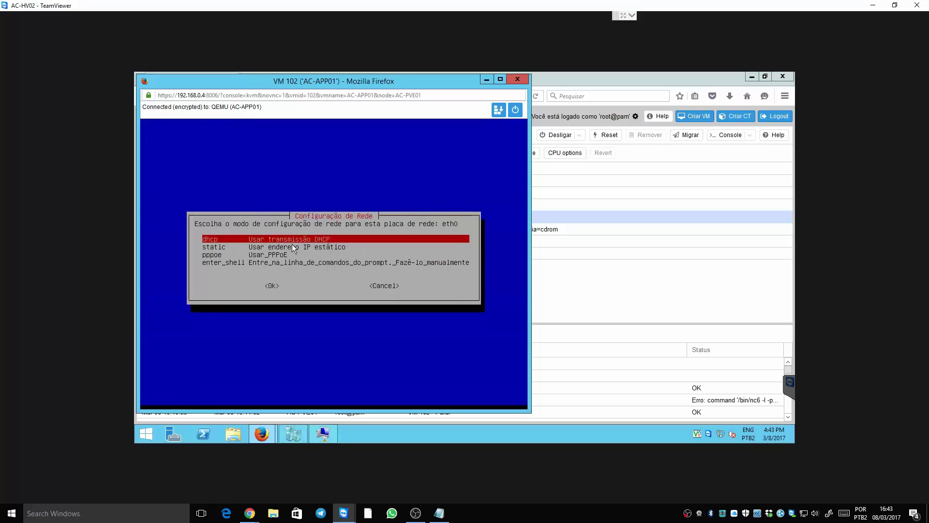
pyautogui.press('Return')
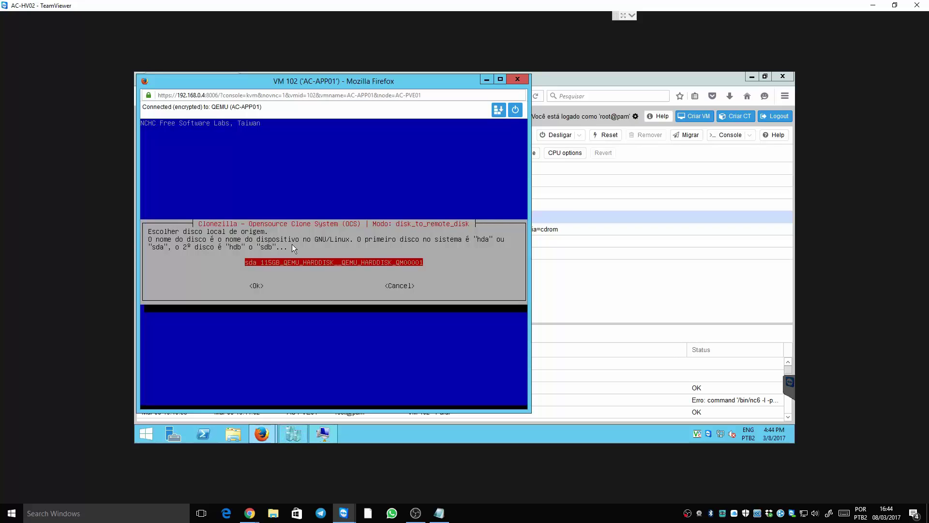
# Cancel the local source disk selection, decline to repeat it, and leave the Clonezilla wizard for the final mode choice
pyautogui.press('Tab')
pyautogui.press('Tab')
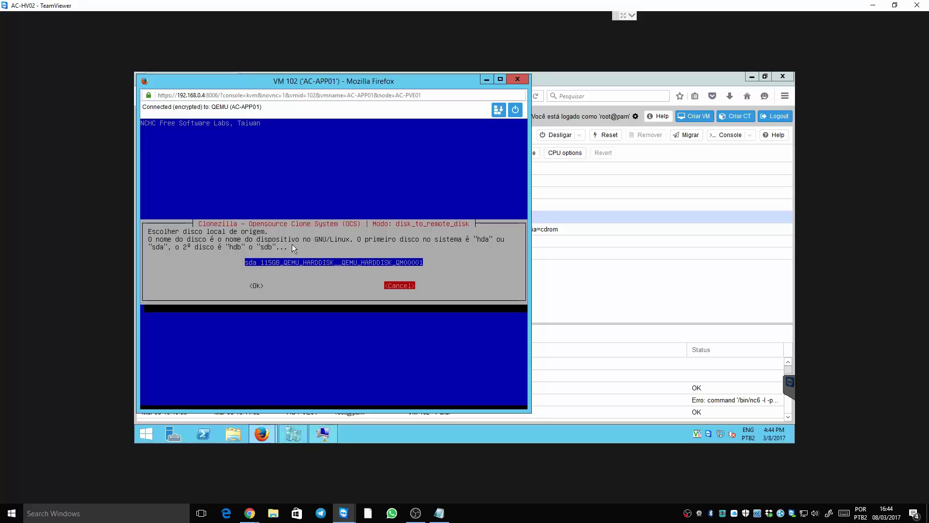
pyautogui.press('Return')
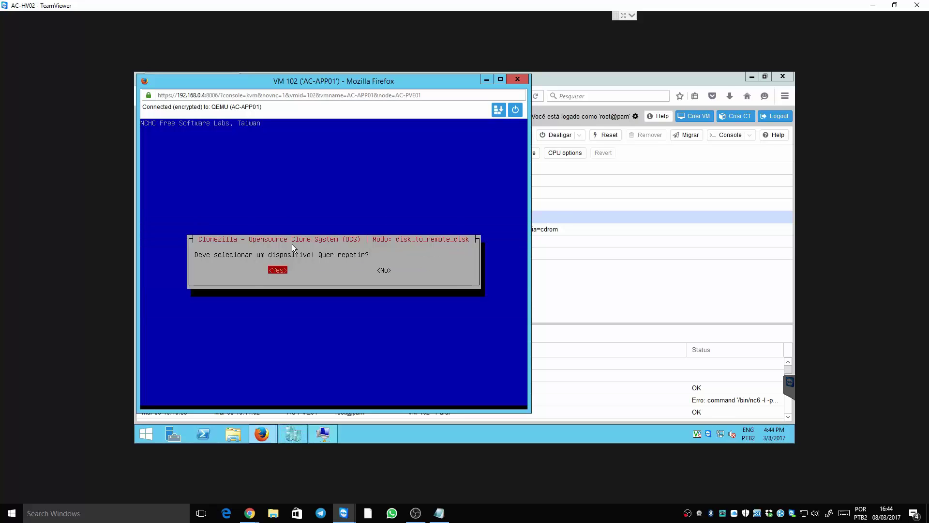
pyautogui.press('Tab')
pyautogui.press('Return')
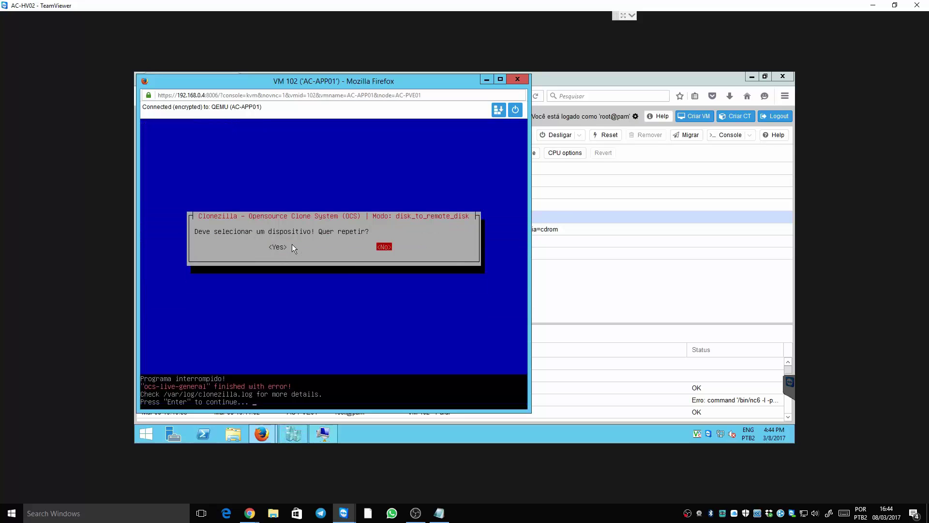
pyautogui.press('Return')
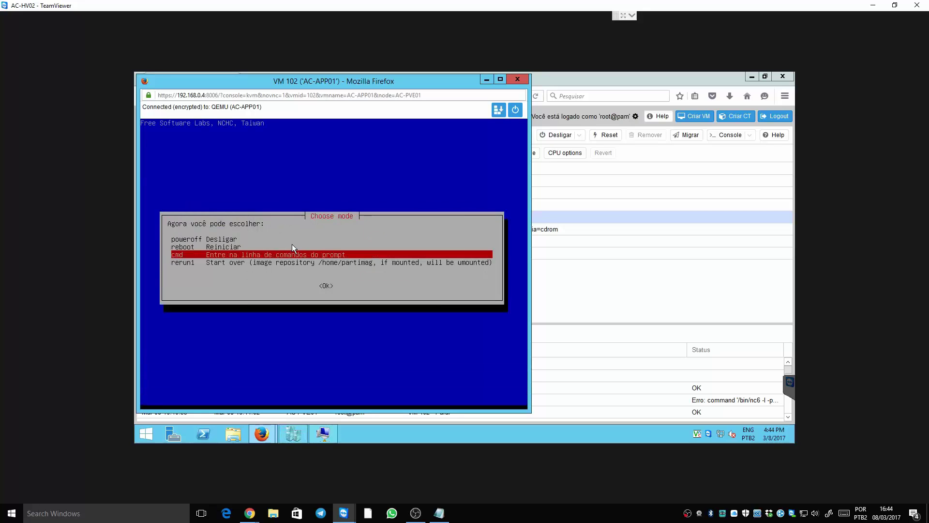
# Enter the command line prompt from the Clonezilla mode menu and list the network interfaces with ifconfig
pyautogui.press('Return')
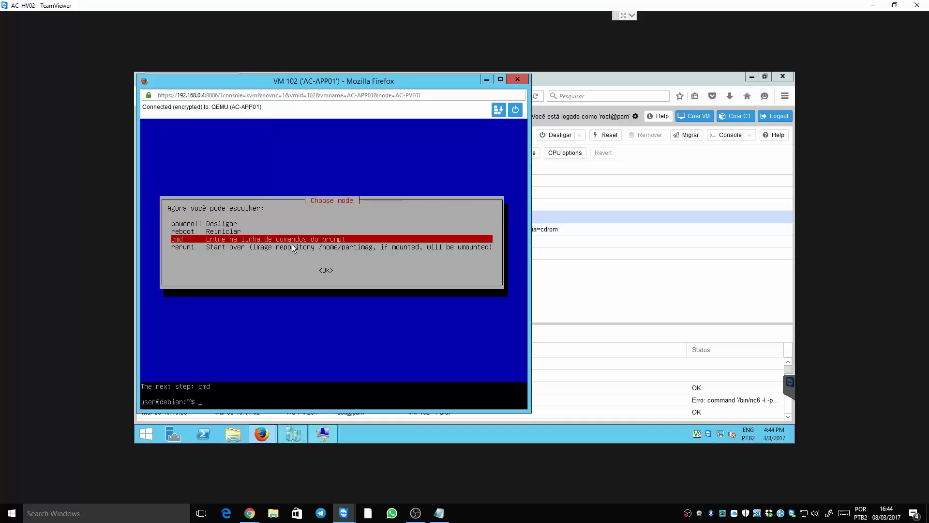
pyautogui.write('ifconfi')
pyautogui.press('Return')
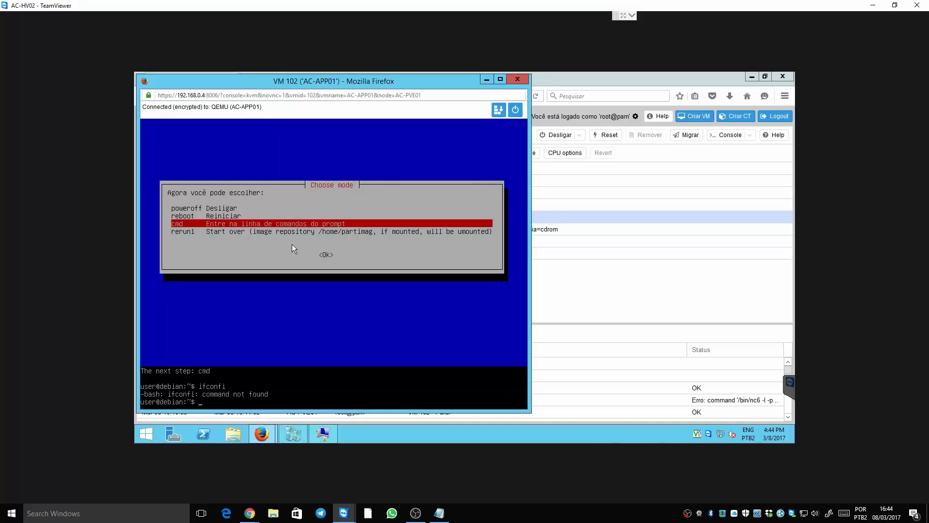
pyautogui.write('ifcofnig')
pyautogui.press('BackSpace')
pyautogui.press('BackSpace')
pyautogui.write('nfig')
pyautogui.press('Return')
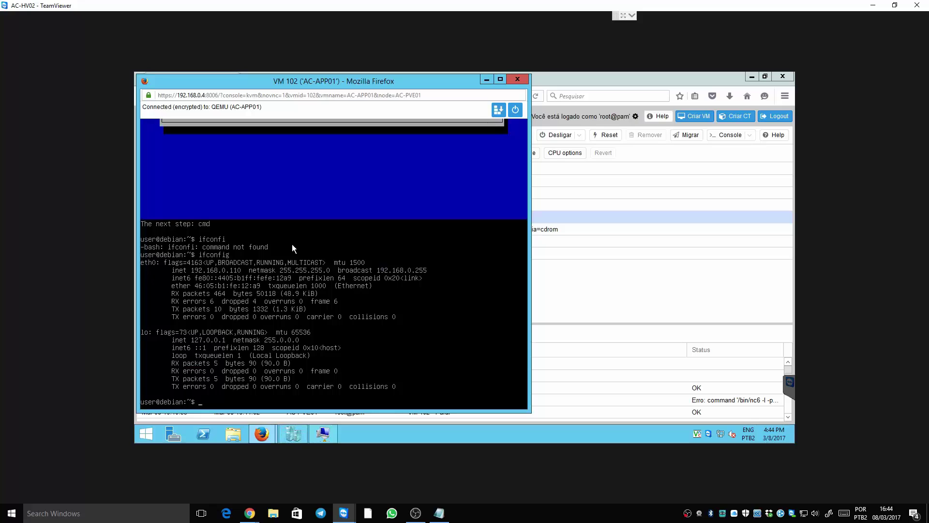
# Ping the source machine at 192.168.0.109 to test the connection, and stop the ping after a few replies
pyautogui.write('ping ')
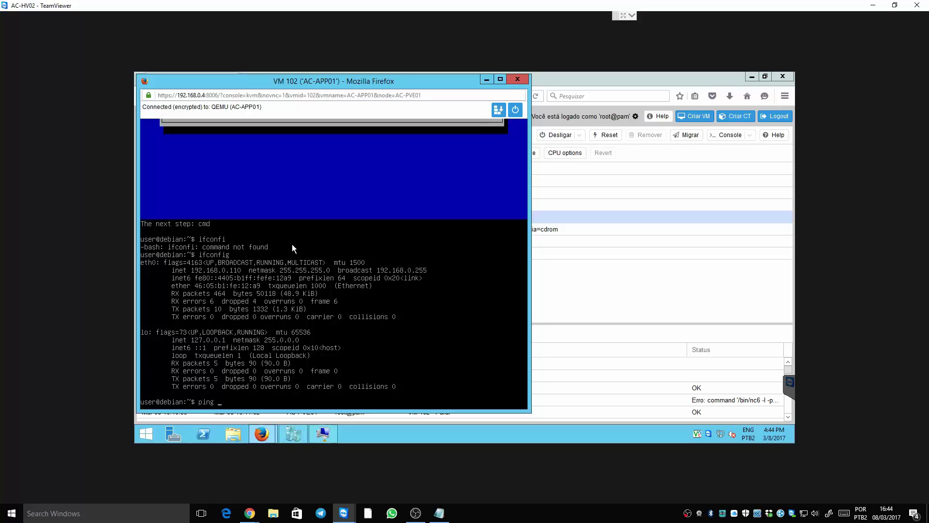
pyautogui.write('192.168.0.10')
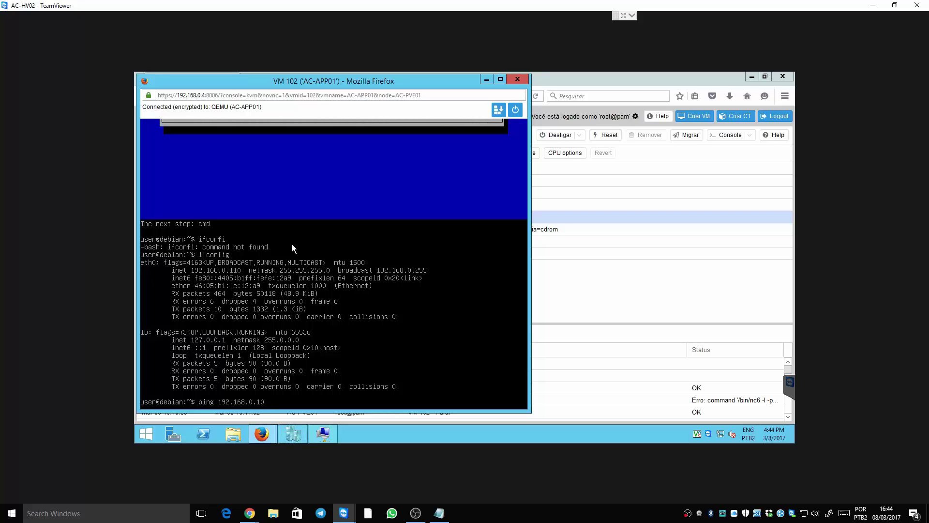
pyautogui.write('9')
pyautogui.press('Return')
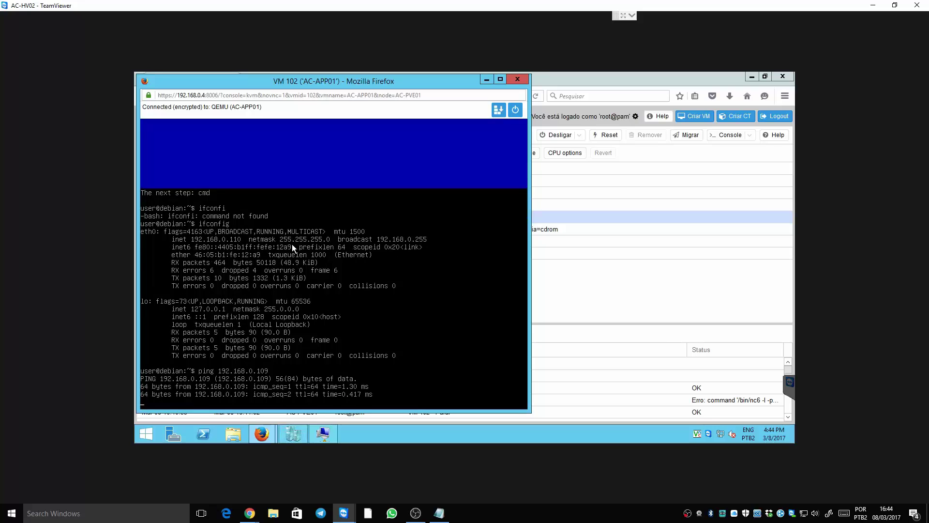
pyautogui.hotkey('ctrl', 'c')
# Switch to root with sudo su, run "ocs-onthefly -s 192.168.0.109 -t sda" and accept both warnings about overwriting sda
pyautogui.write('sud')
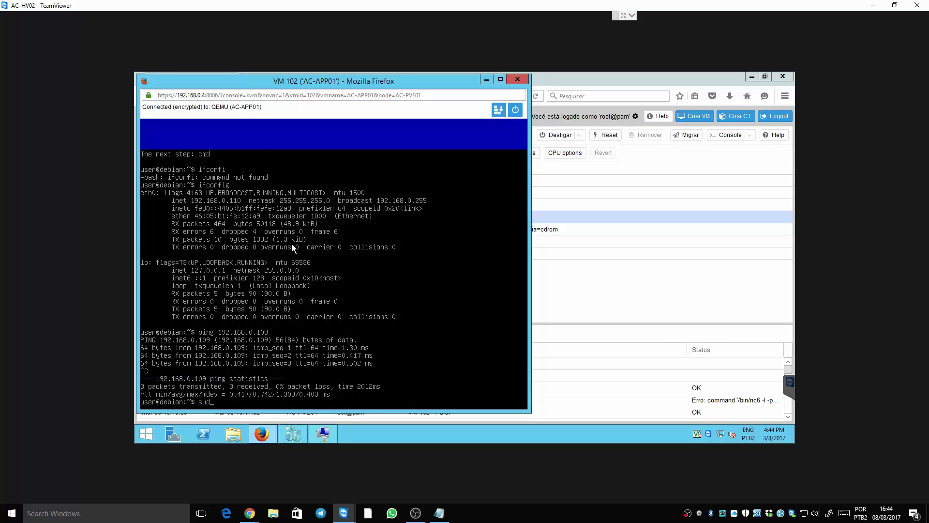
pyautogui.write('o su')
pyautogui.press('Return')
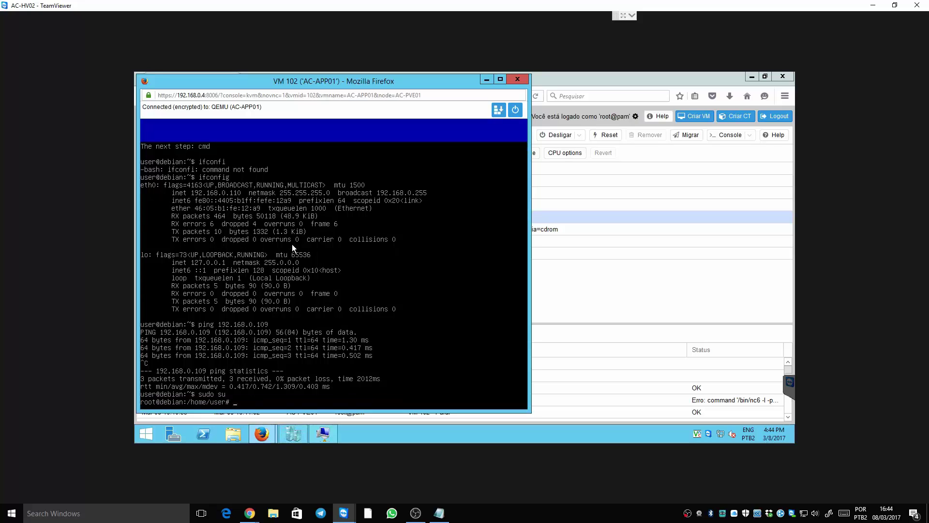
pyautogui.write('ocs-onthefly  -s 192.168.0.109 -t sda')
pyautogui.press('Return')
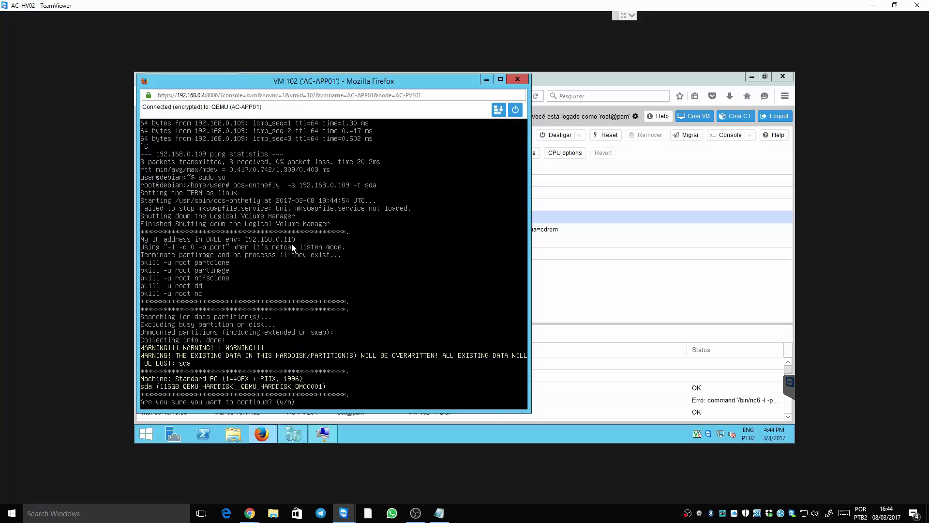
pyautogui.write('y')
pyautogui.press('Return')
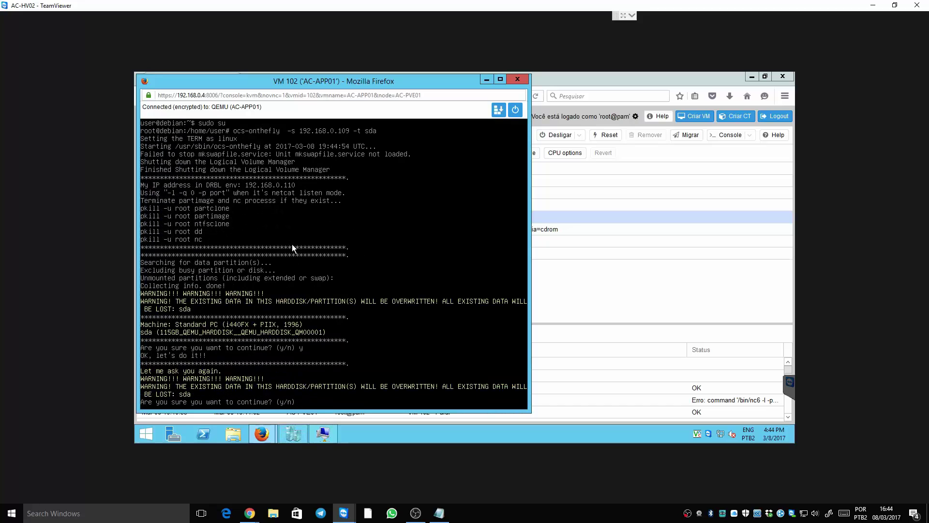
pyautogui.write('y')
pyautogui.press('Return')
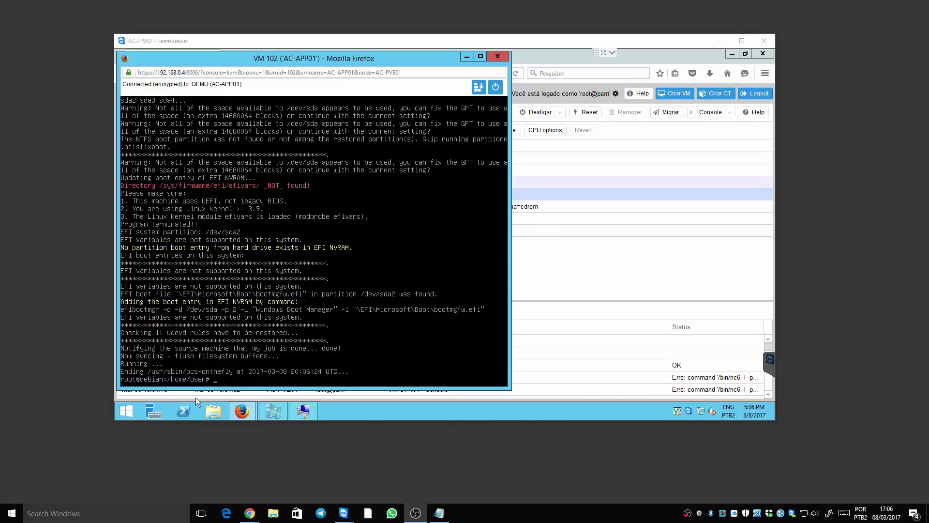
# Force virtual machine 102 to stop from its console and confirm
pyautogui.click(268, 233)
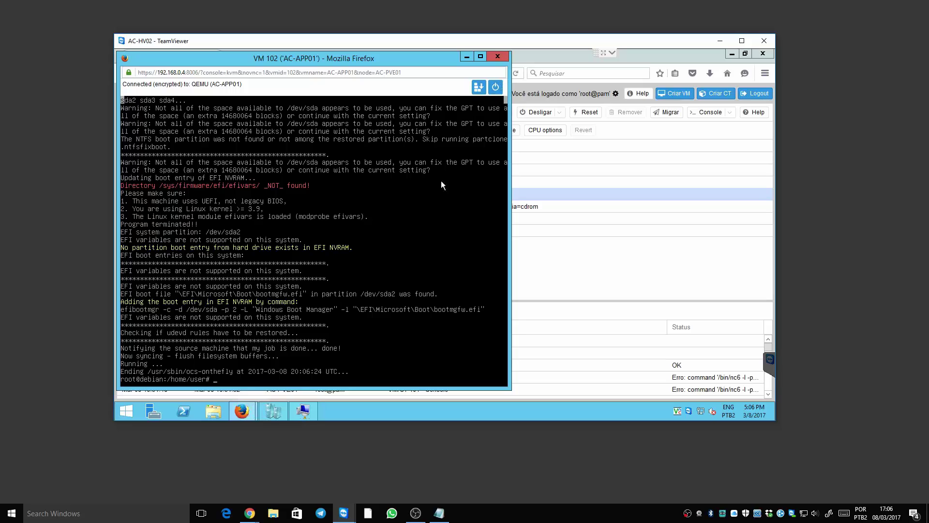
pyautogui.click(496, 92)
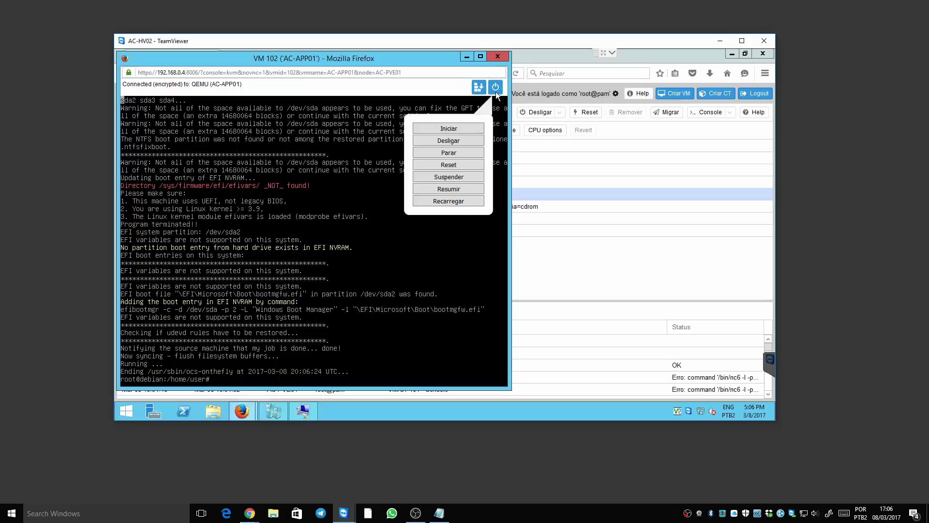
pyautogui.click(454, 153)
pyautogui.click(306, 211)
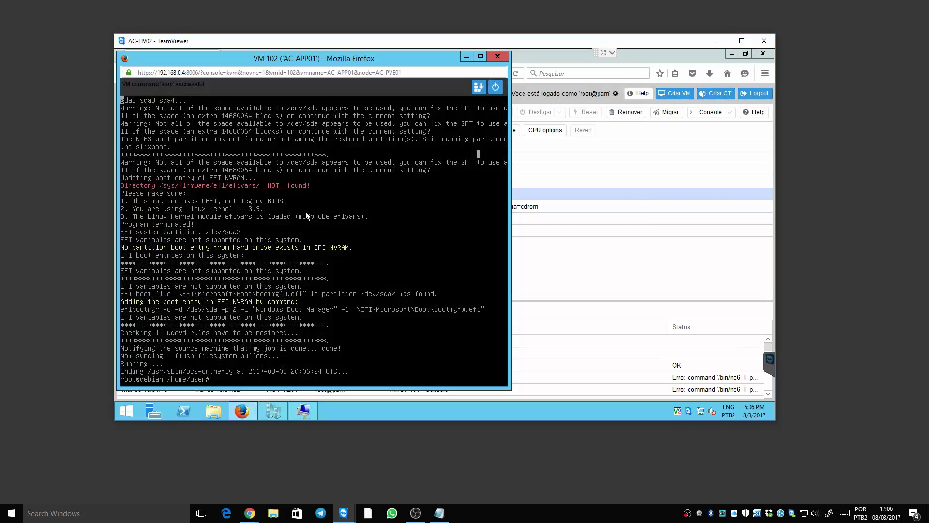
# Check the power state of the source machine AC-APP01 (GRV), minimize its window and close the virtual machine 102 console
pyautogui.click(296, 415)
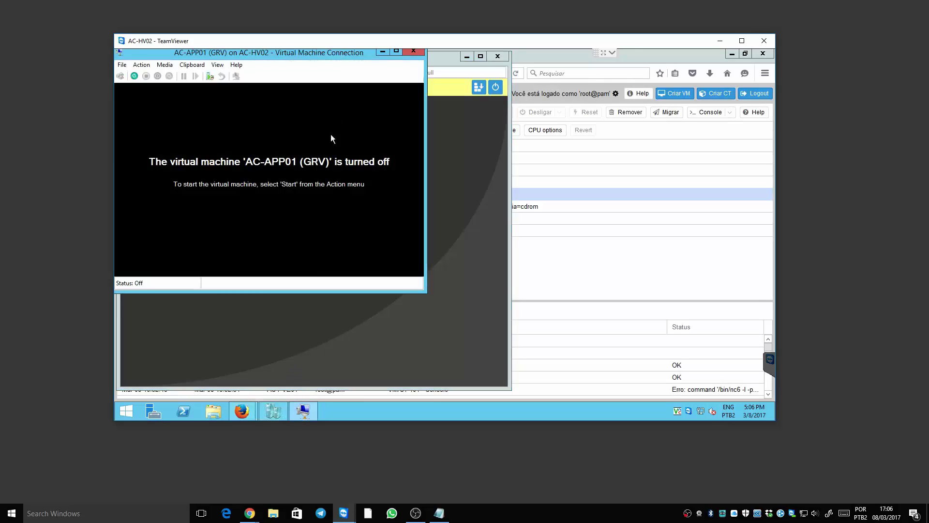
pyautogui.click(387, 51)
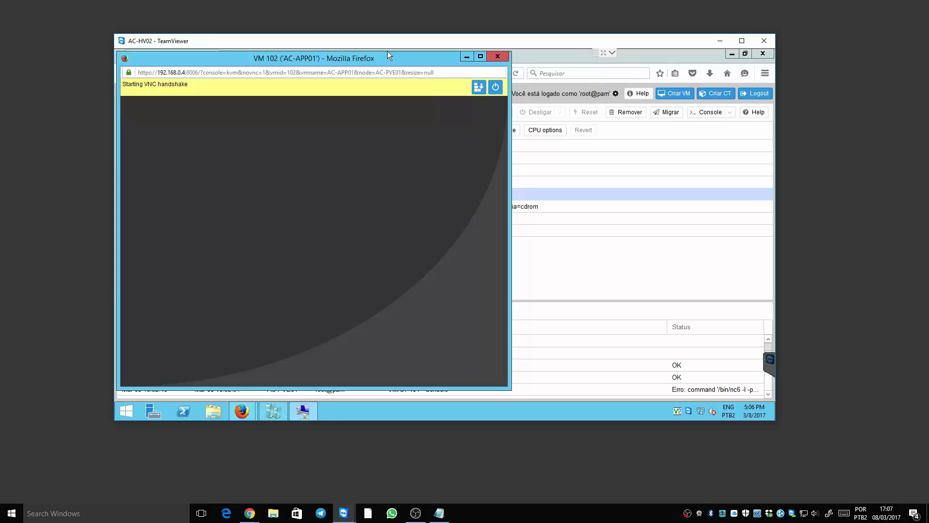
pyautogui.click(490, 57)
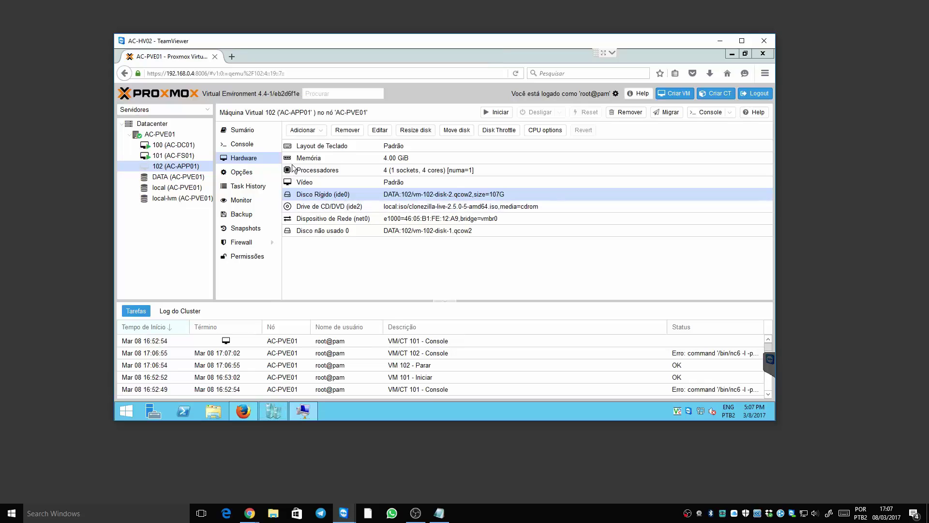
# Add a 533 GB hard disk to virtual machine 102 on IDE 1, stored on DATA in QEMU image format
pyautogui.click(315, 131)
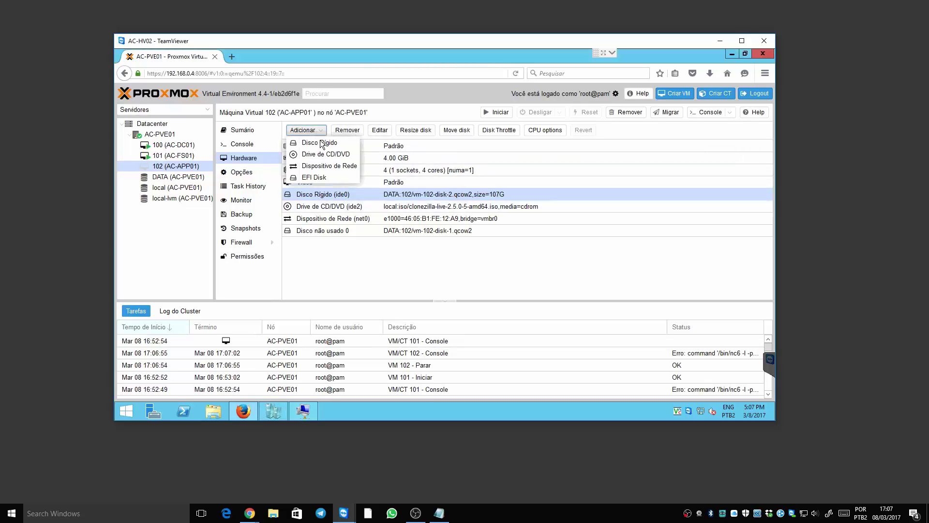
pyautogui.click(320, 144)
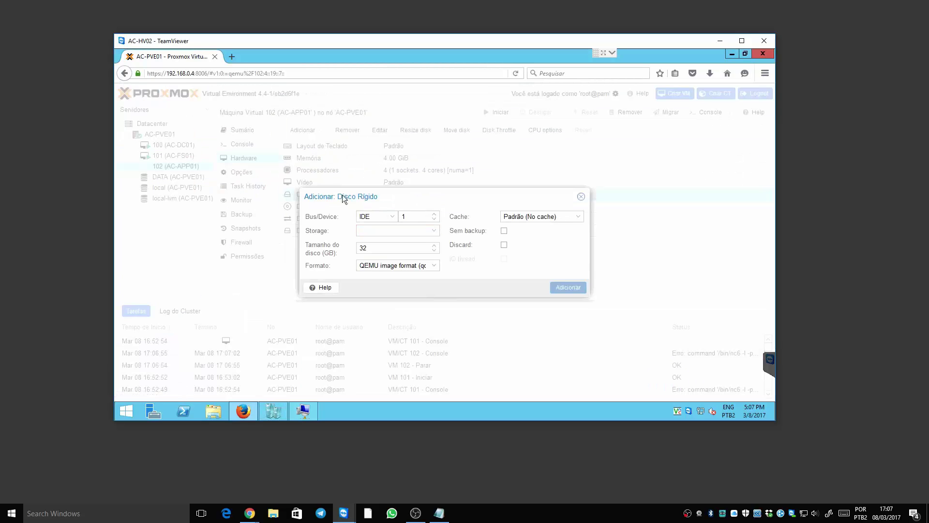
pyautogui.click(424, 229)
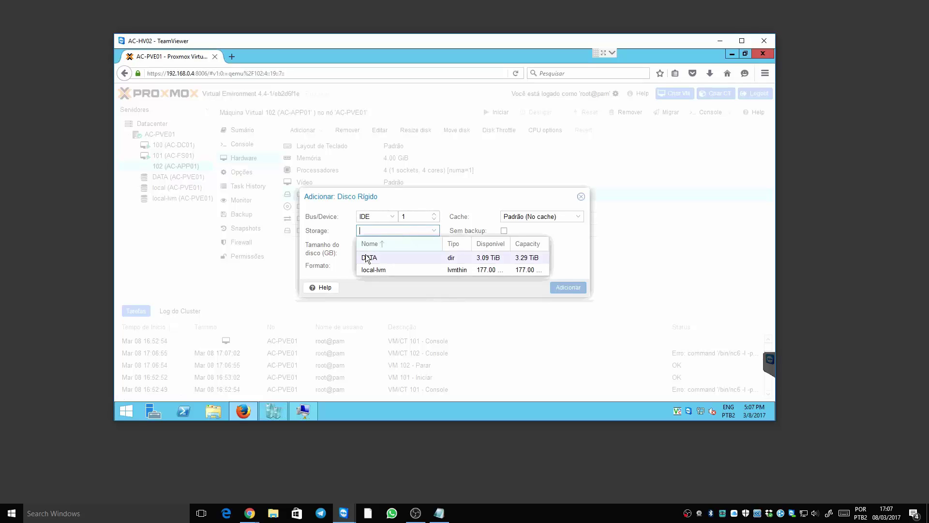
pyautogui.click(370, 256)
pyautogui.doubleClick(373, 246)
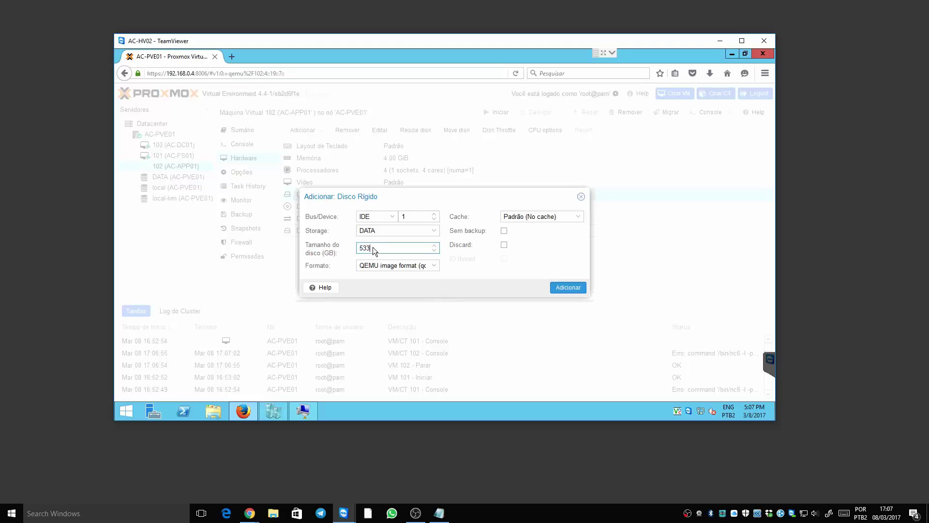
pyautogui.click(566, 287)
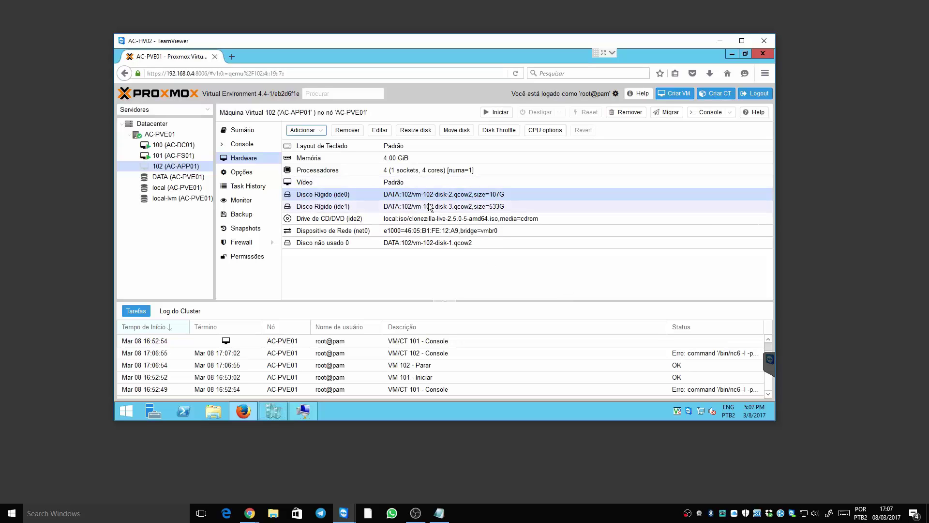
pyautogui.click(242, 172)
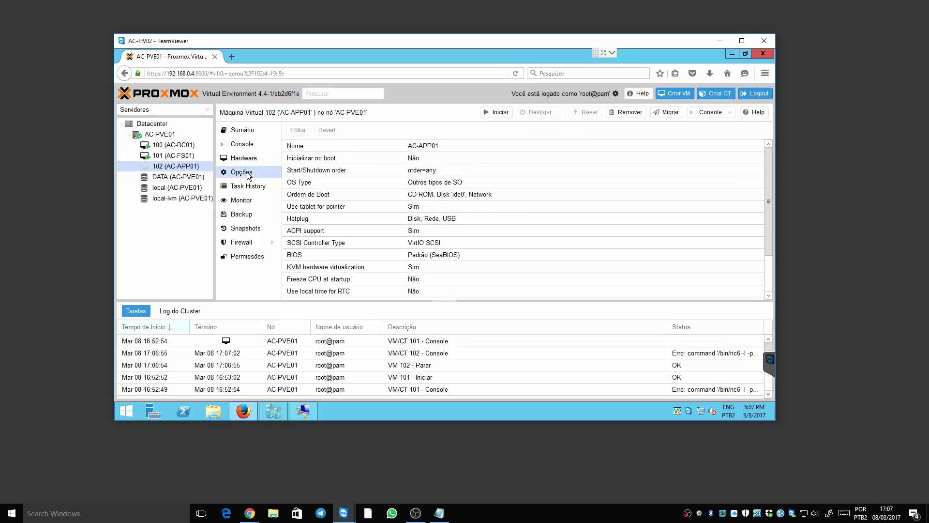
pyautogui.click(243, 159)
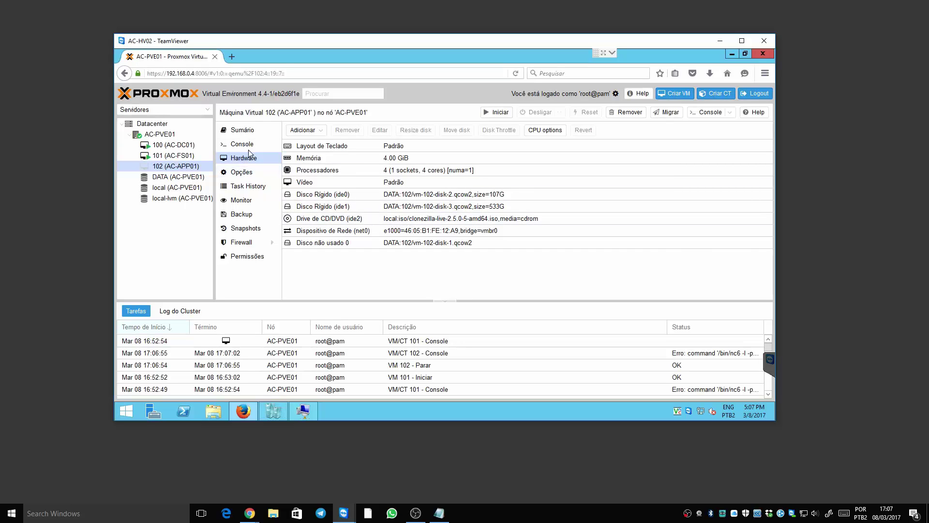
pyautogui.click(248, 186)
pyautogui.click(249, 173)
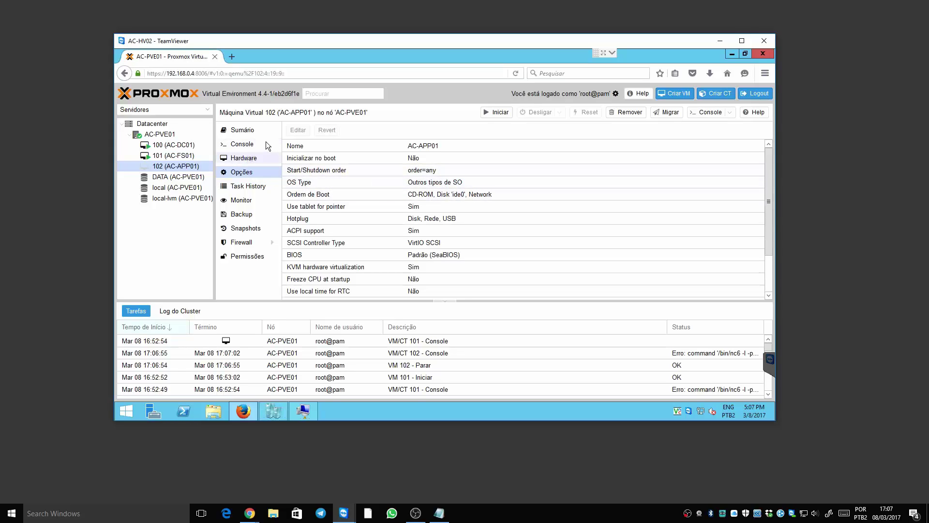
# Start the source machine AC-APP01 (GRV) in Hyper-V and boot Clonezilla live with default settings, VGA 800x600
pyautogui.click(309, 414)
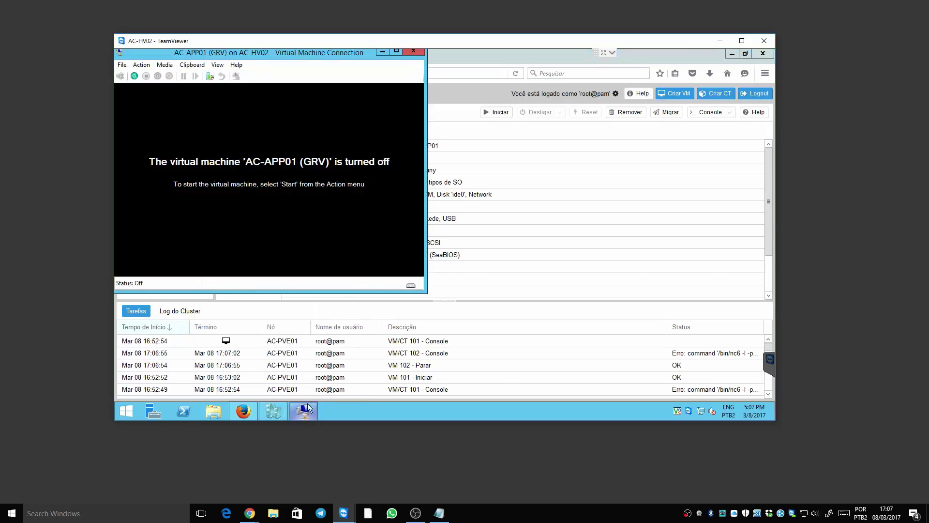
pyautogui.click(134, 76)
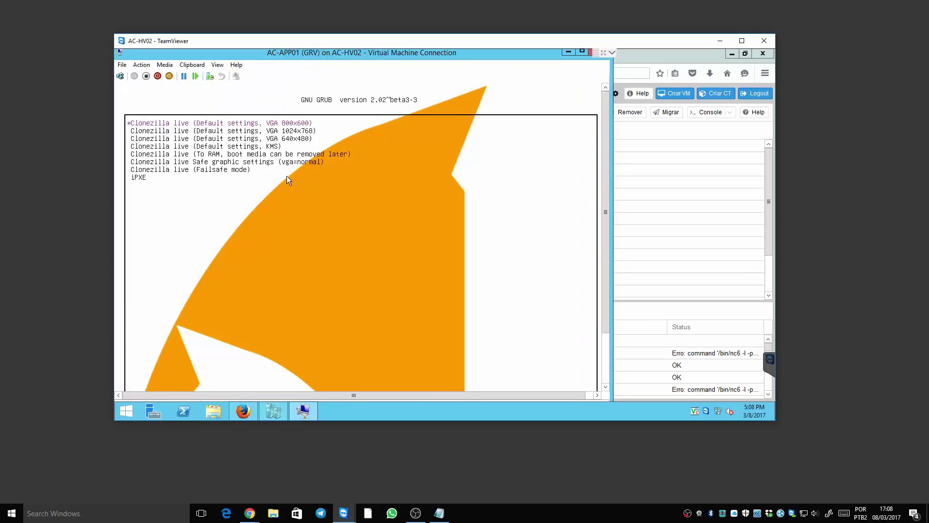
pyautogui.press('Return')
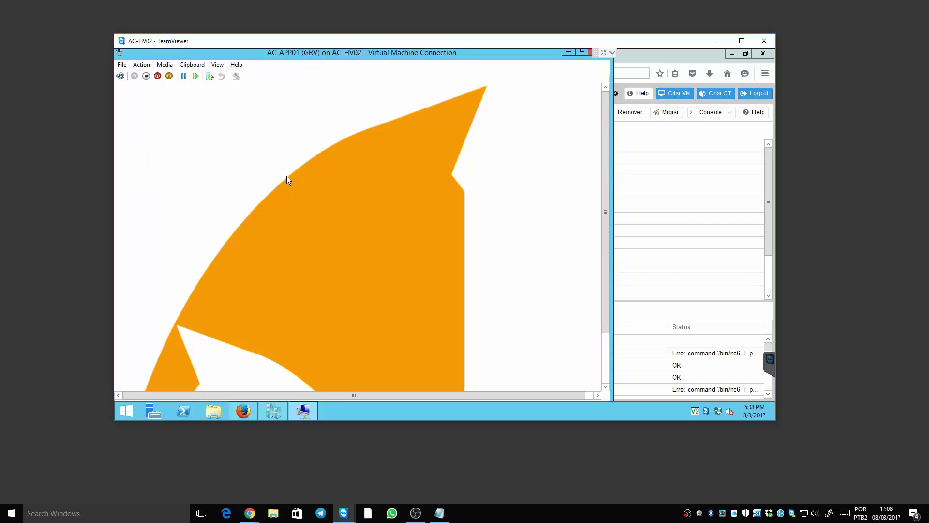
# Open a console for virtual machine 102 in Proxmox, start the machine and boot Clonezilla live with default settings, VGA 800x600
pyautogui.click(244, 411)
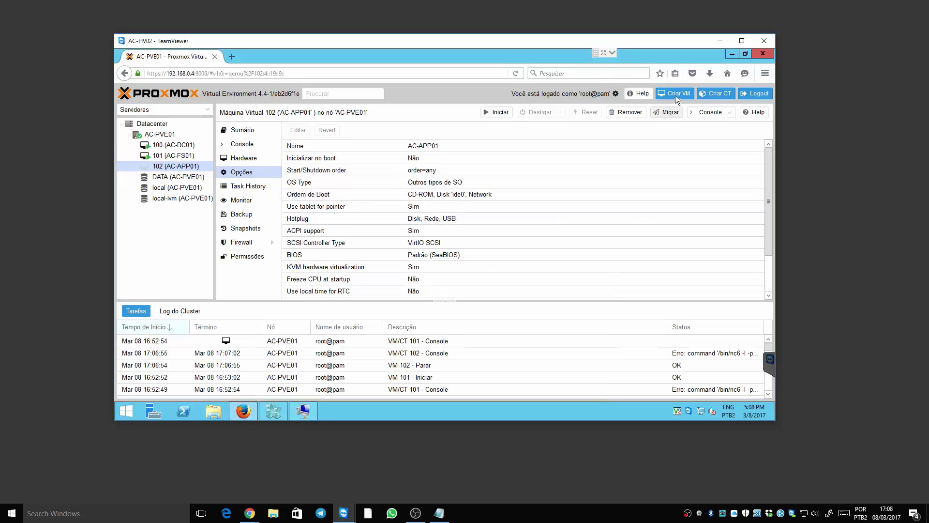
pyautogui.click(710, 112)
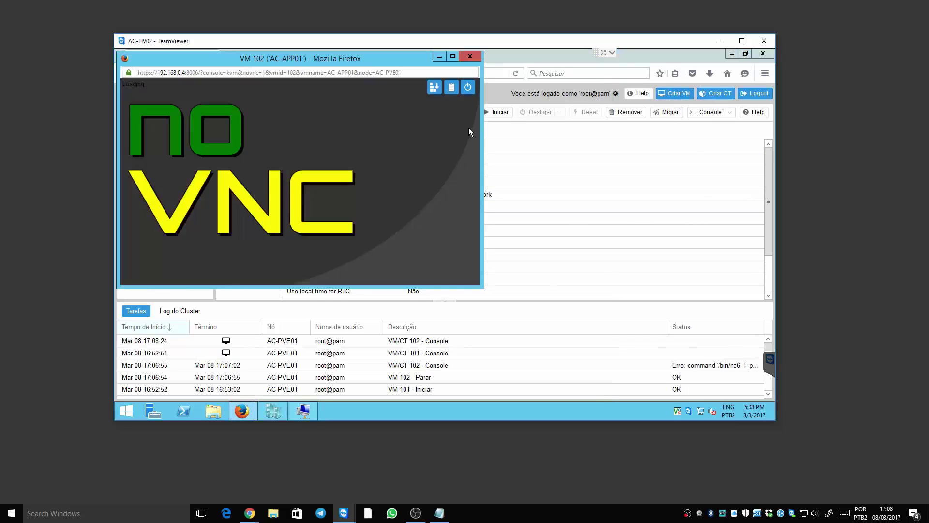
pyautogui.click(468, 87)
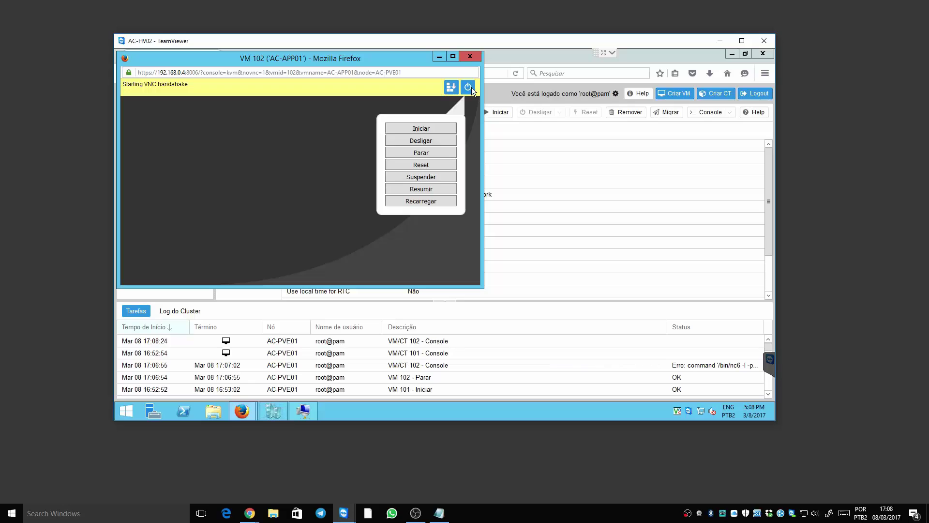
pyautogui.click(431, 129)
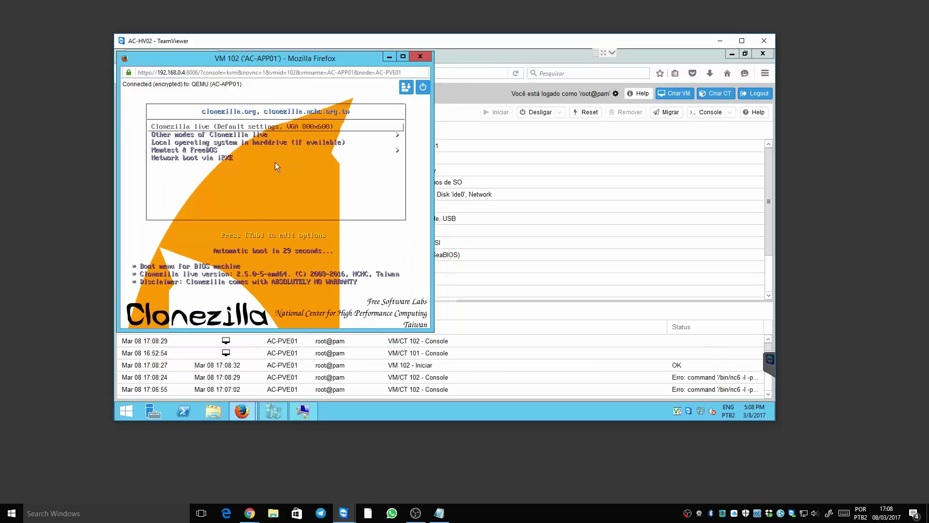
pyautogui.press('Up')
pyautogui.press('Return')
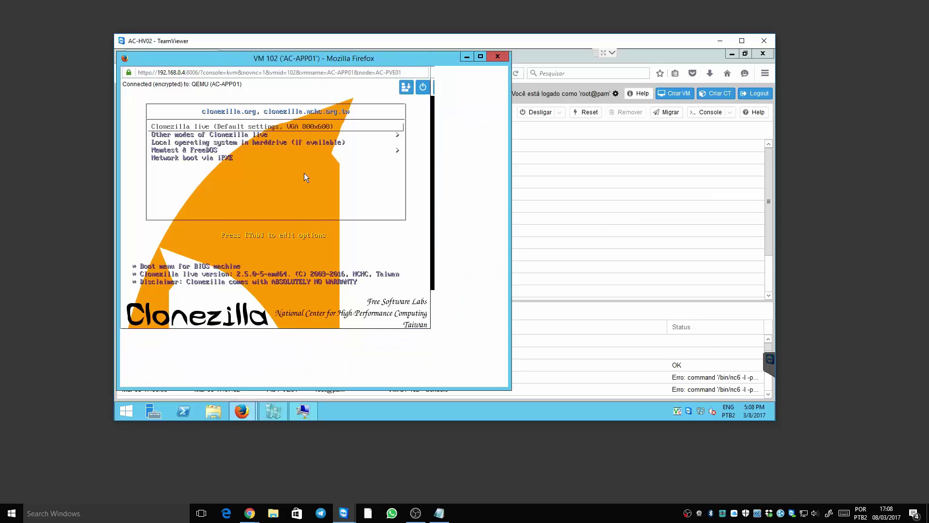
# Check the boot progress of the source machine in Hyper-V and return to the virtual machine 102 console
pyautogui.click(304, 410)
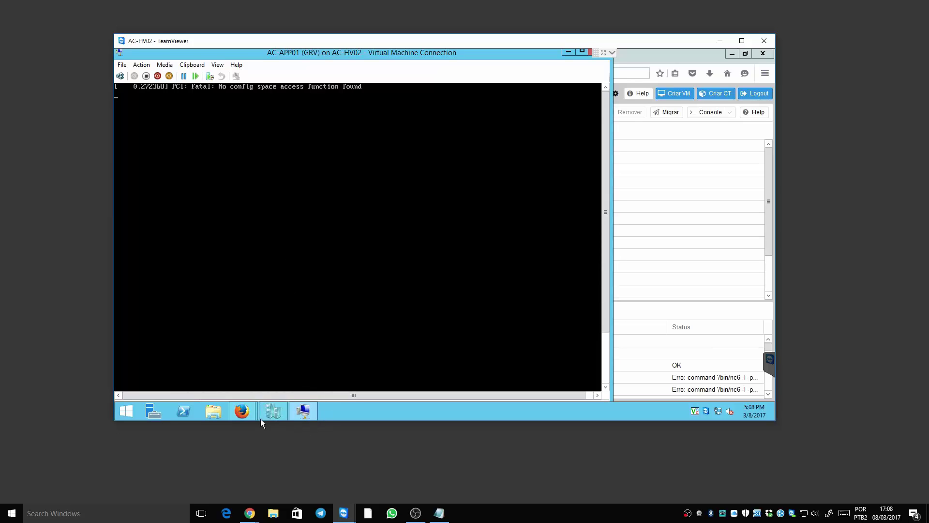
pyautogui.moveTo(255, 417)
pyautogui.click(284, 369)
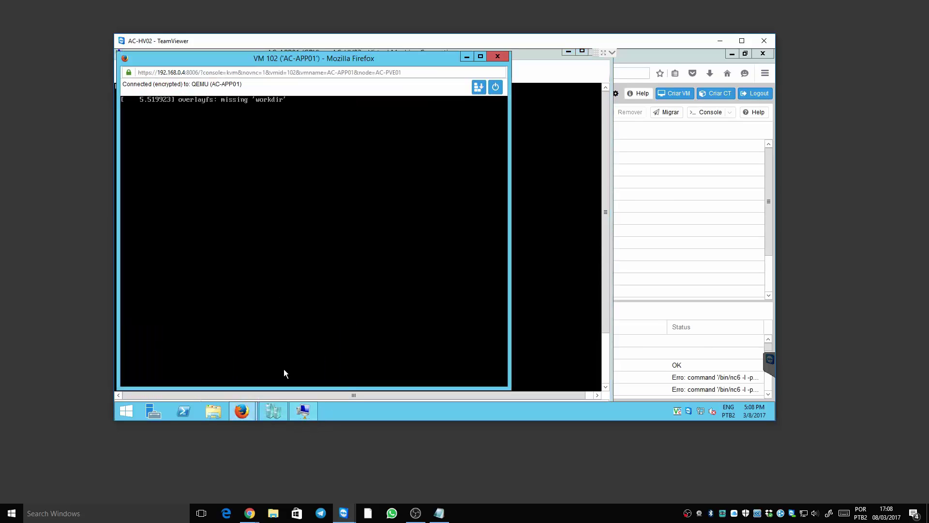
# Move the virtual machine 102 console window beside the source machine's console so both are visible, and give it focus
pyautogui.moveTo(265, 54); pyautogui.dragTo(266, 81)
pyautogui.moveTo(470, 88); pyautogui.dragTo(672, 73)
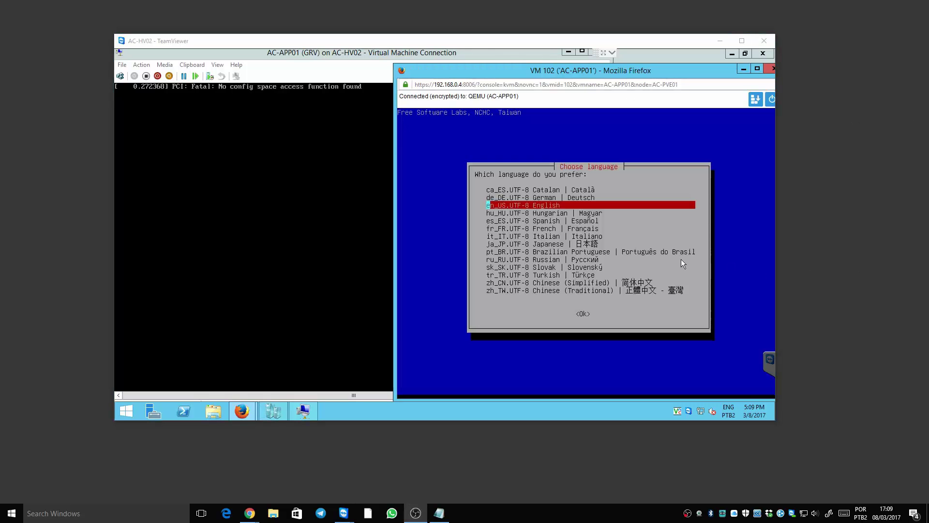
pyautogui.click(638, 240)
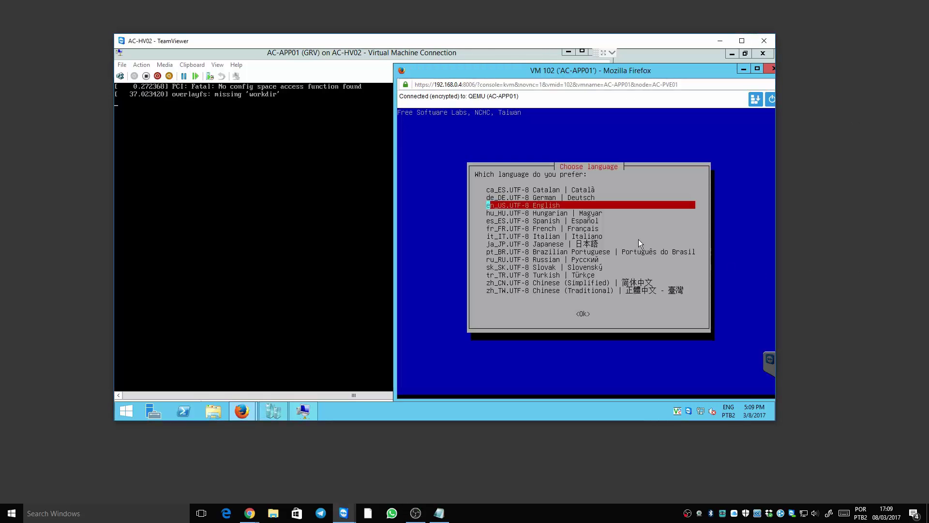
# In virtual machine 102, set the language to Brazilian Portuguese, leave the keyboard map untouched and start Clonezilla
pyautogui.press('Down')
pyautogui.press('Down')
pyautogui.press('Down')
pyautogui.press('Down')
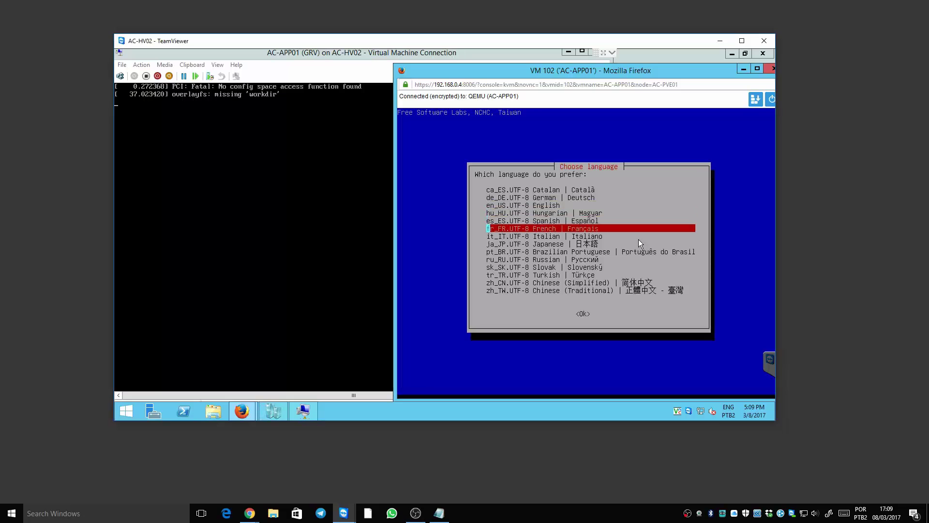
pyautogui.press('Down')
pyautogui.press('Down')
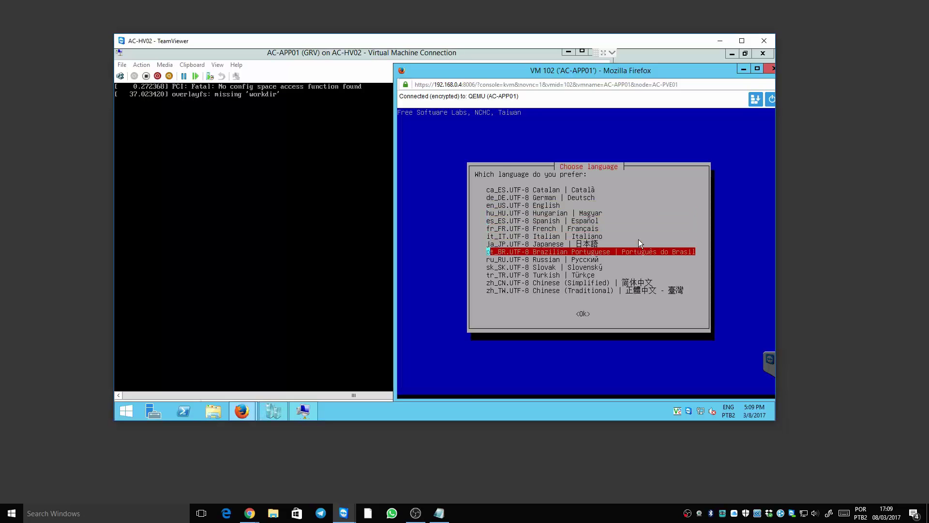
pyautogui.press('Return')
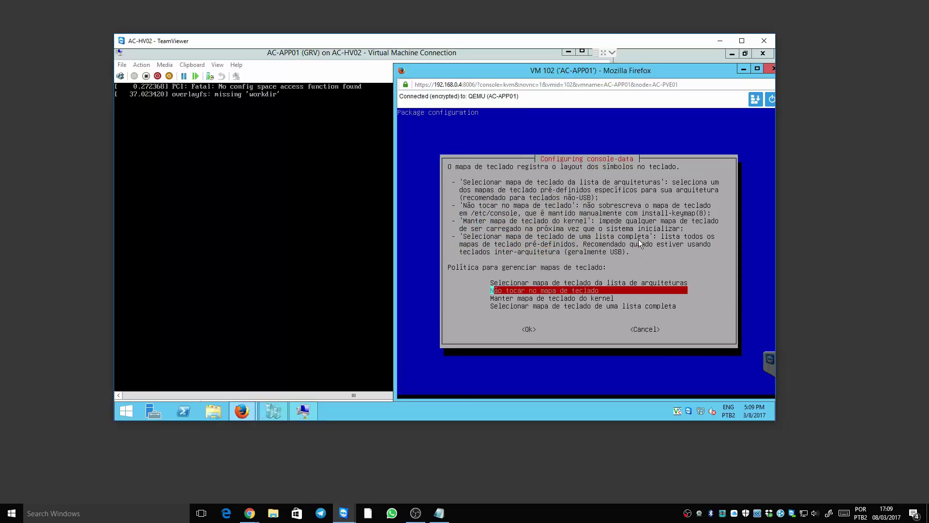
pyautogui.press('Return')
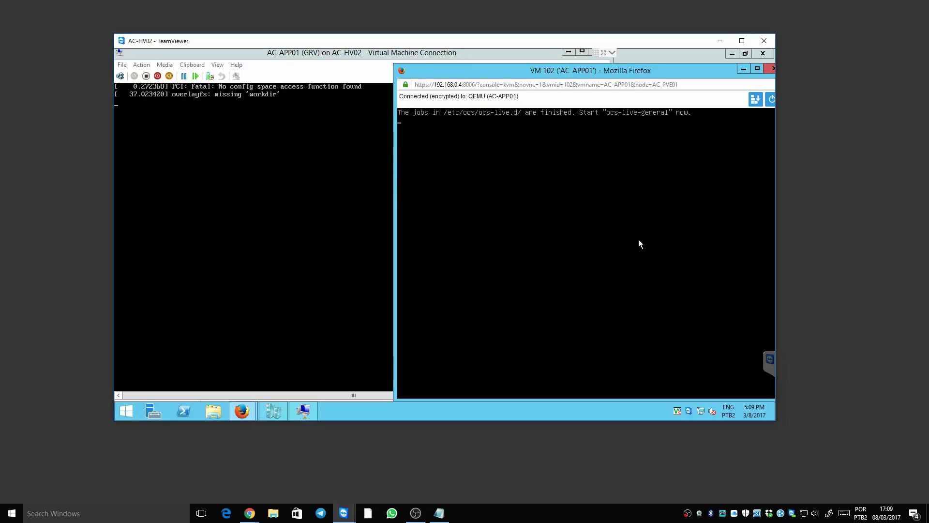
pyautogui.press('Return')
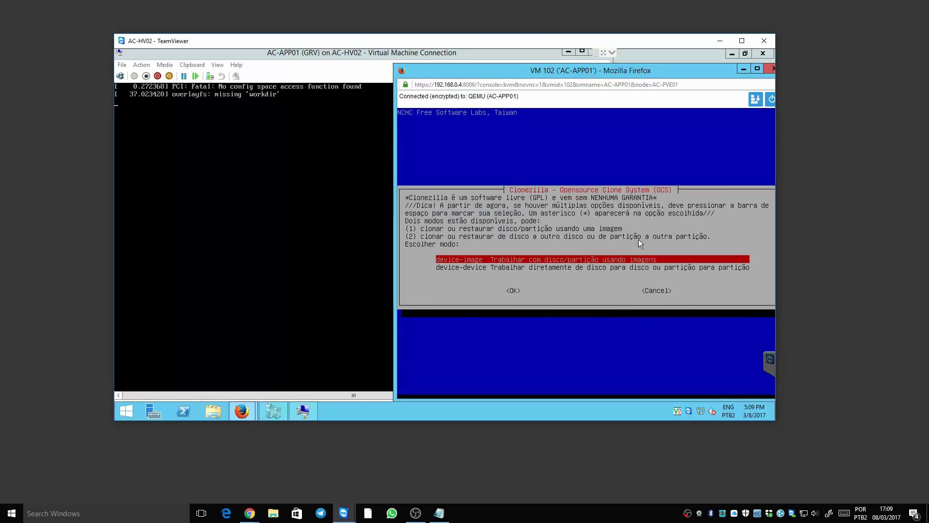
# Choose device-device in Beginner mode with disk_to_remote_disk, and configure the eth0 network by DHCP
pyautogui.press('Down')
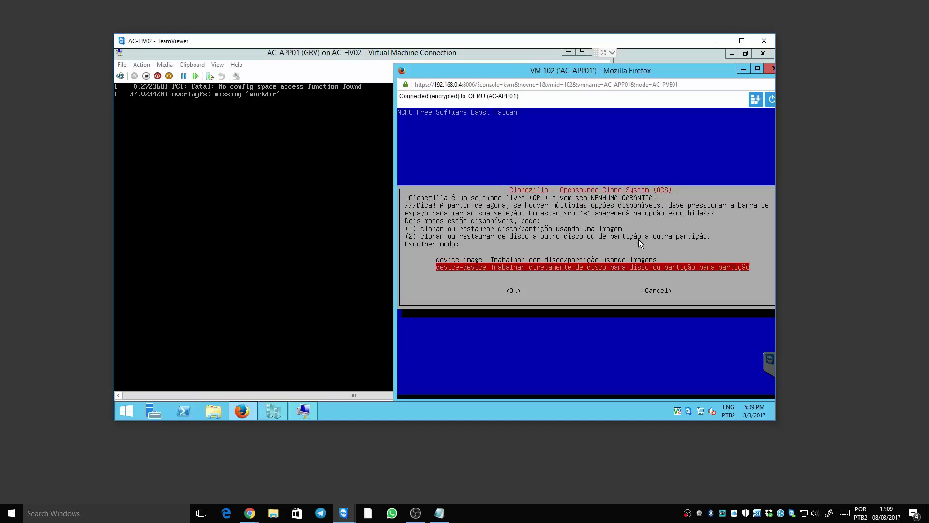
pyautogui.press('Return')
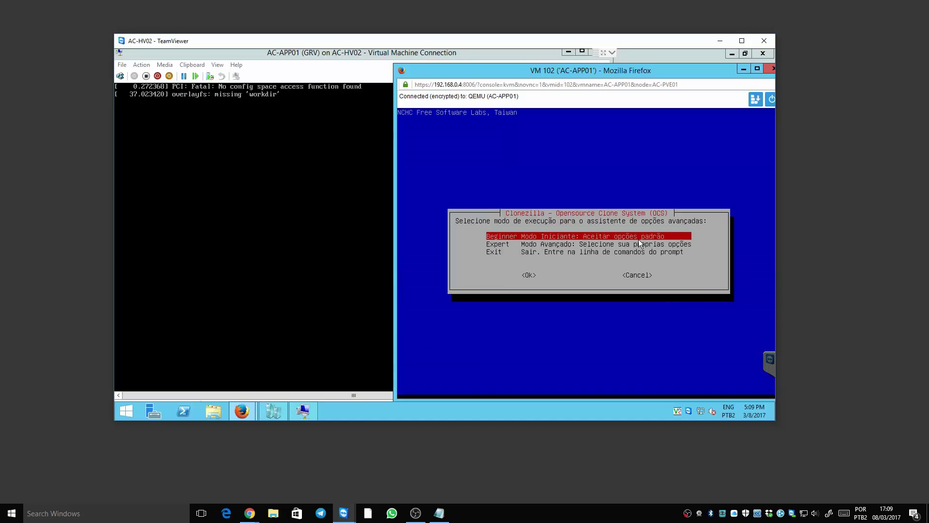
pyautogui.press('Return')
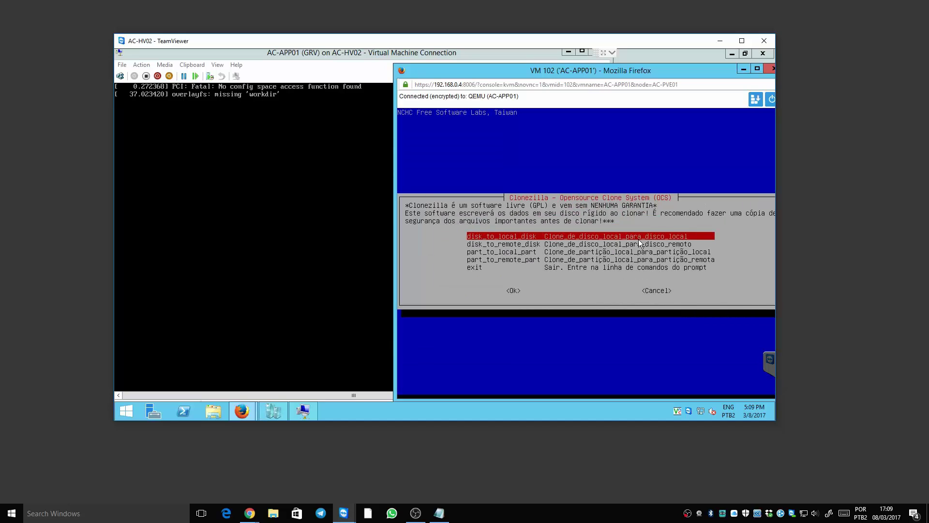
pyautogui.press('Down')
pyautogui.press('Return')
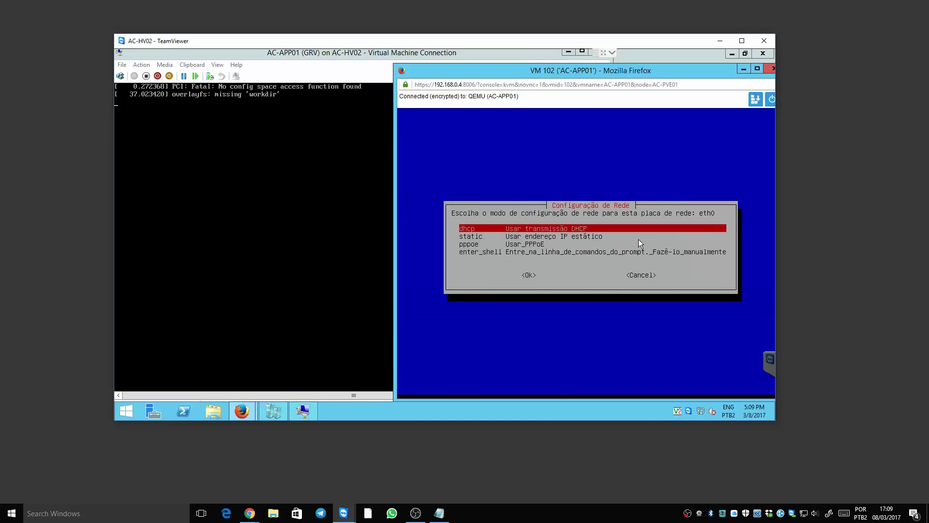
pyautogui.press('Return')
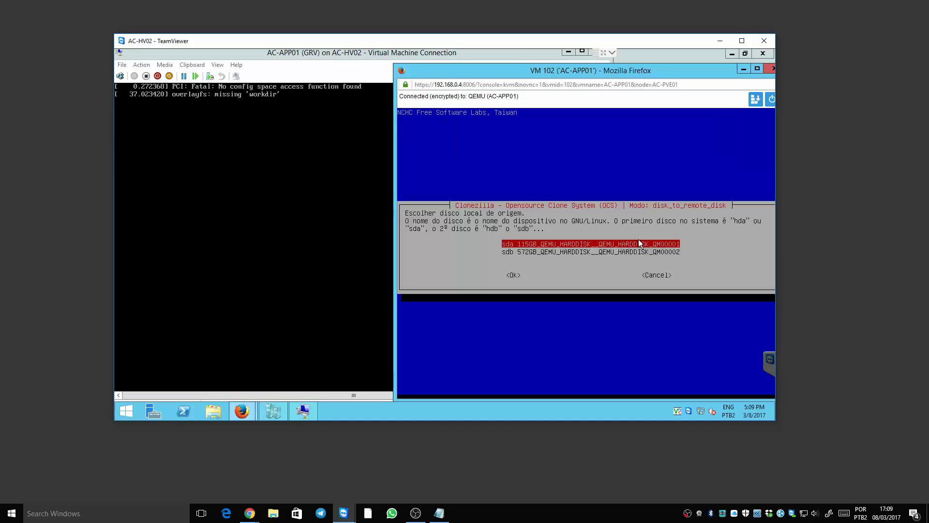
# Cancel the local source disk selection without retrying and enter the command line on virtual machine 102
pyautogui.press('Down')
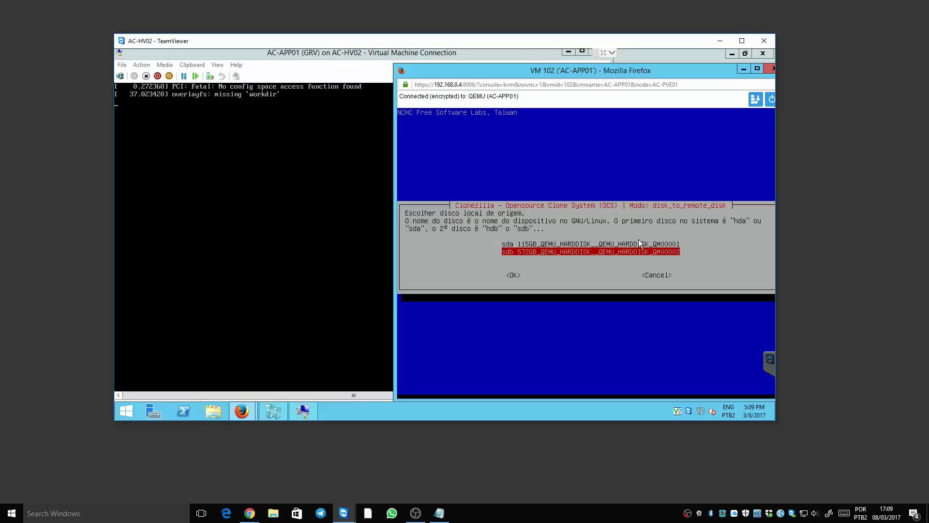
pyautogui.press('Tab')
pyautogui.press('Tab')
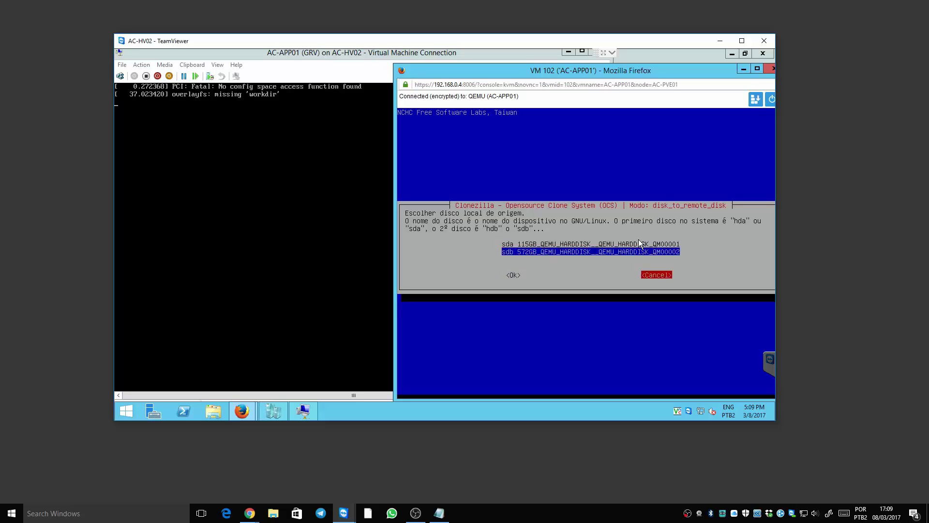
pyautogui.press('Return')
pyautogui.press('Tab')
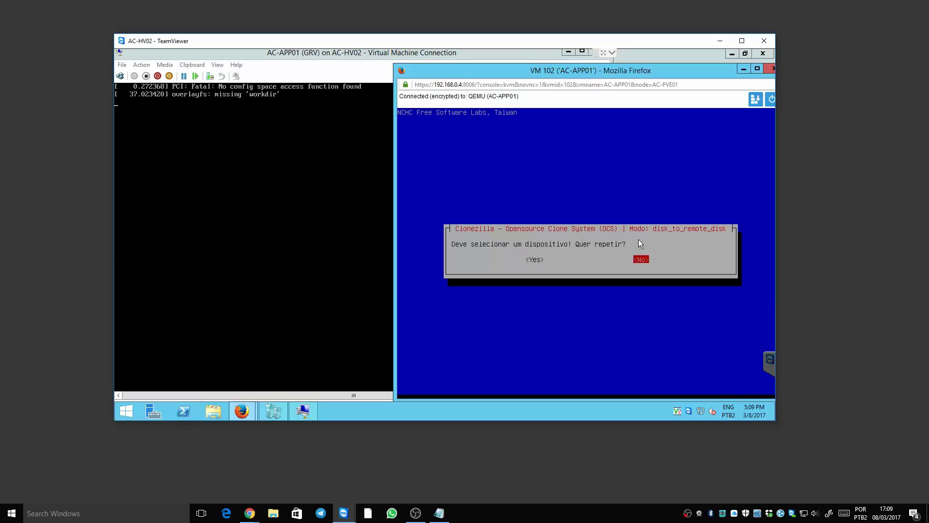
pyautogui.press('Return')
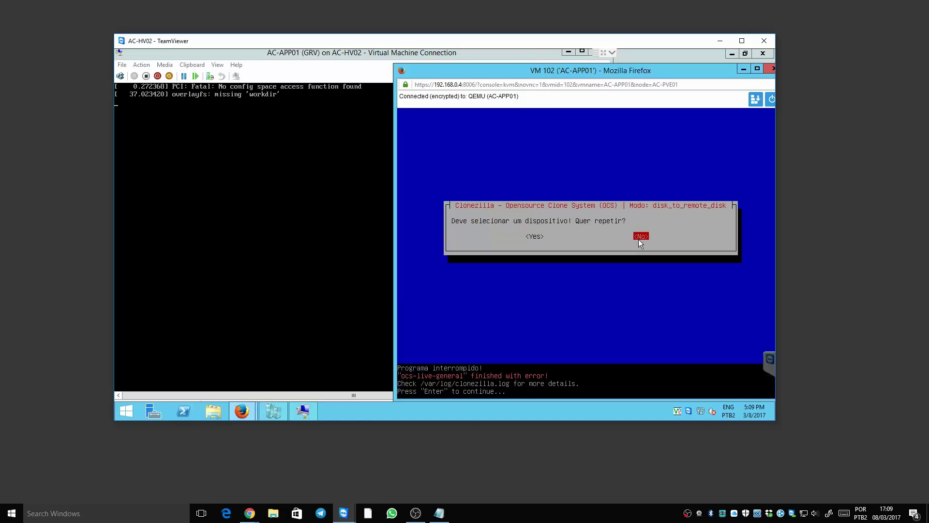
pyautogui.press('Return')
pyautogui.press('Return')
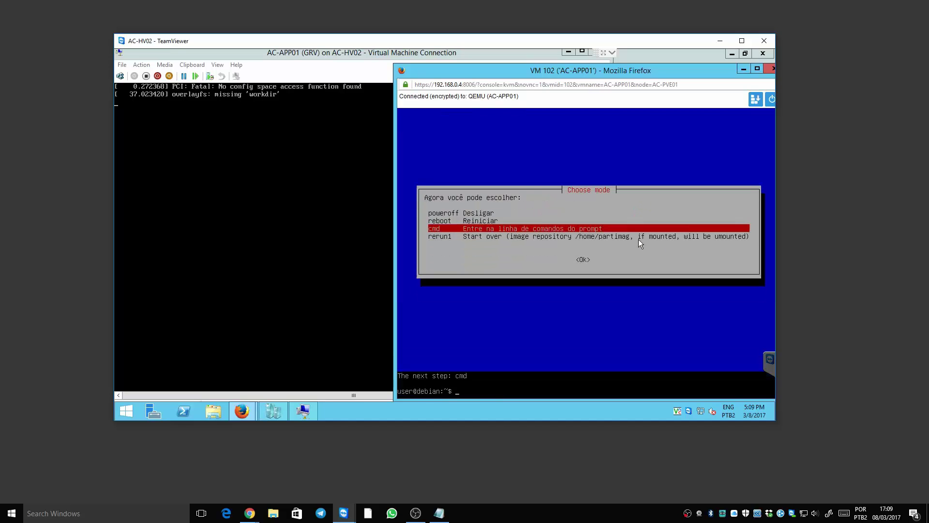
# Switch to the root account with sudo su and clear the terminal
pyautogui.write('sudo su')
pyautogui.press('Return')
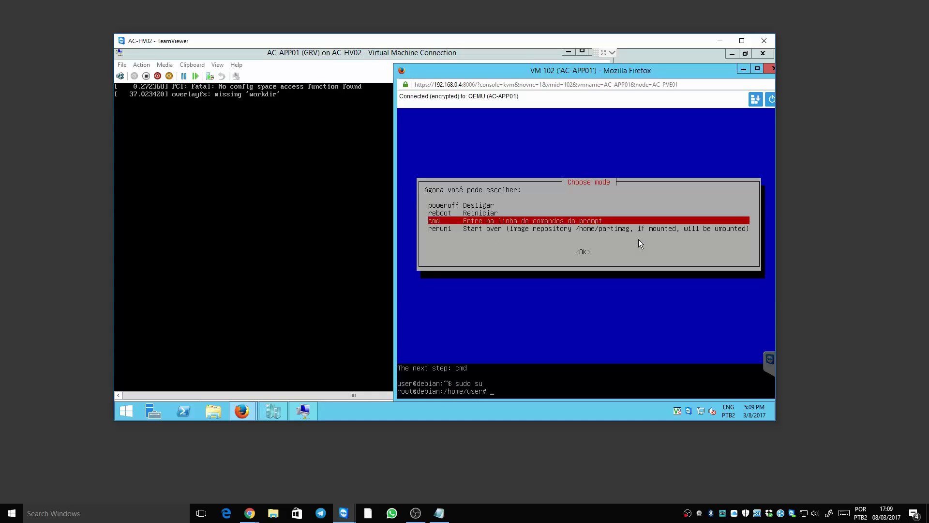
pyautogui.write('clear')
pyautogui.press('Return')
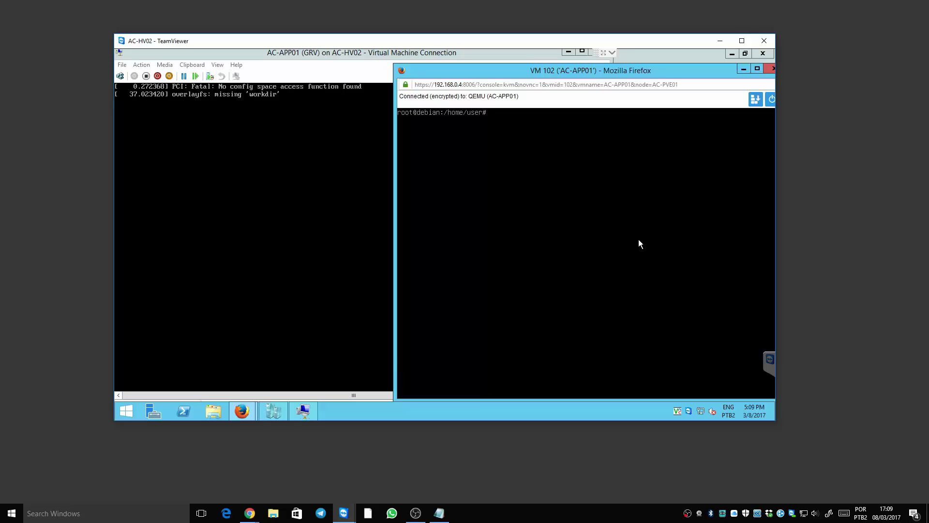
# Enter the command "ocs-onthefly -s 192.168.0.109 -t sdb" at the root prompt without running it
pyautogui.write('ocs-on')
pyautogui.press('Tab')
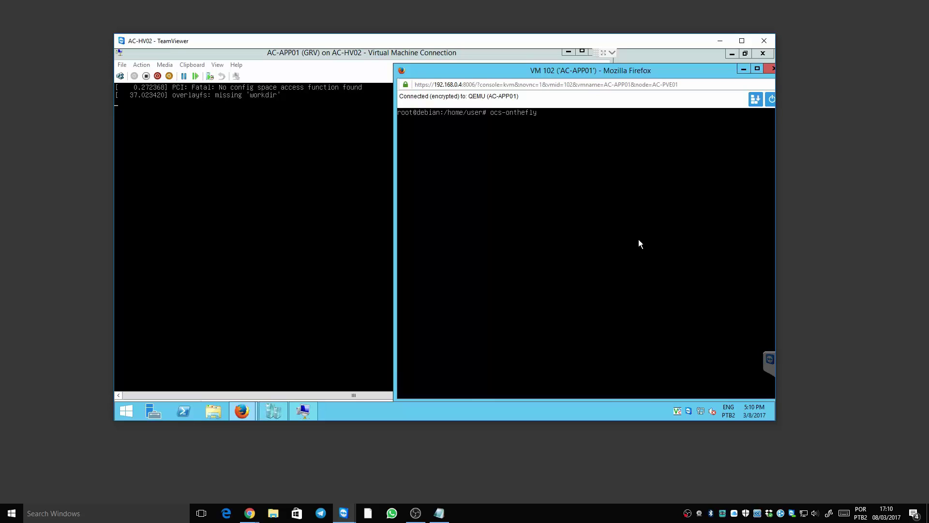
pyautogui.write('-s 192.168.0.109 -t sdb')
# On the source machine AC-APP01 (GRV), set Brazilian Portuguese, leave the keyboard map untouched and start Clonezilla
pyautogui.click(268, 110)
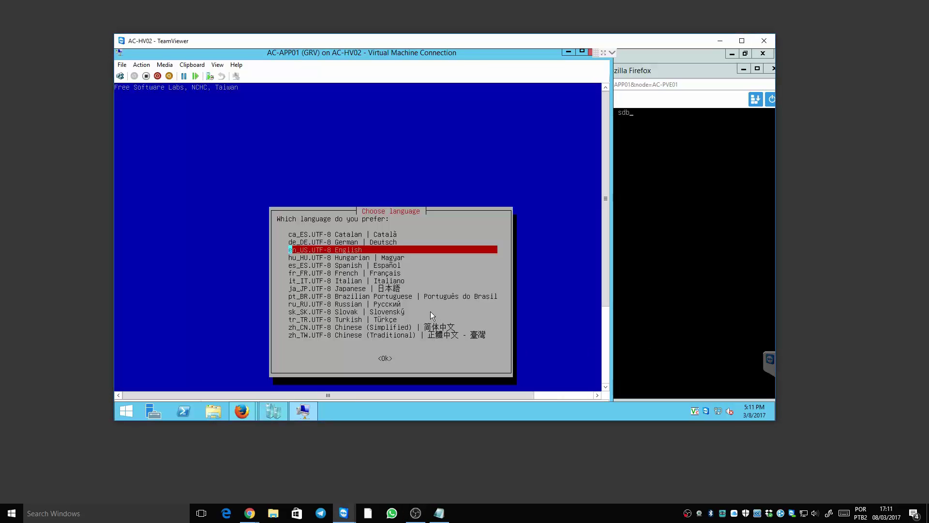
pyautogui.press('Down')
pyautogui.press('Down')
pyautogui.press('Down')
pyautogui.press('Down')
pyautogui.press('Down')
pyautogui.press('Down')
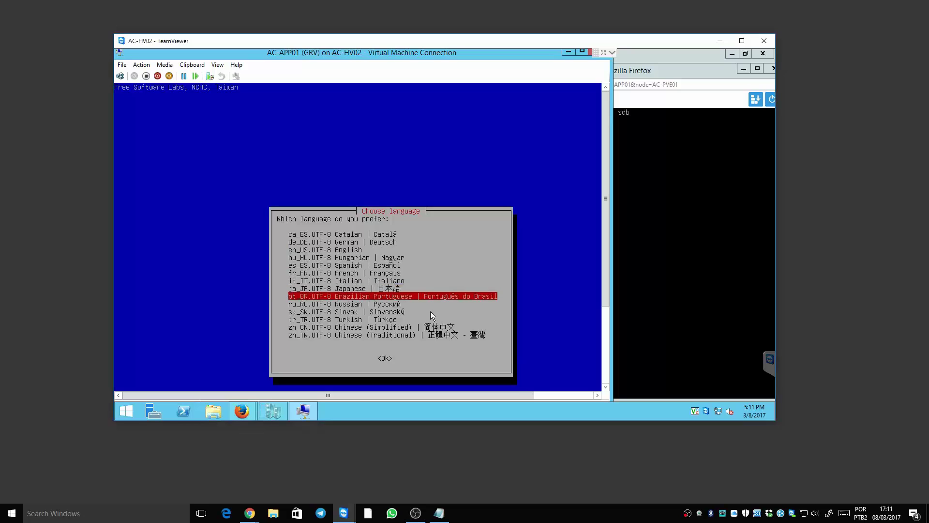
pyautogui.press('Return')
pyautogui.press('Up')
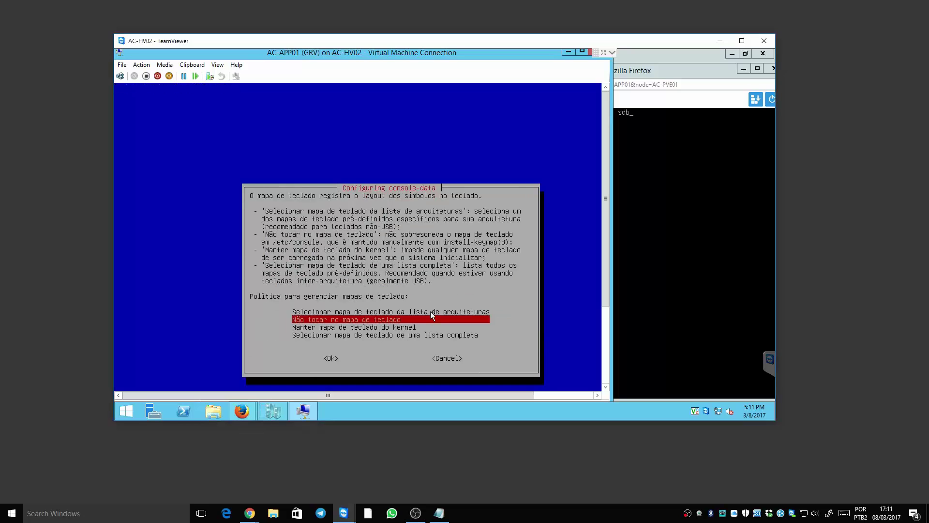
pyautogui.press('Return')
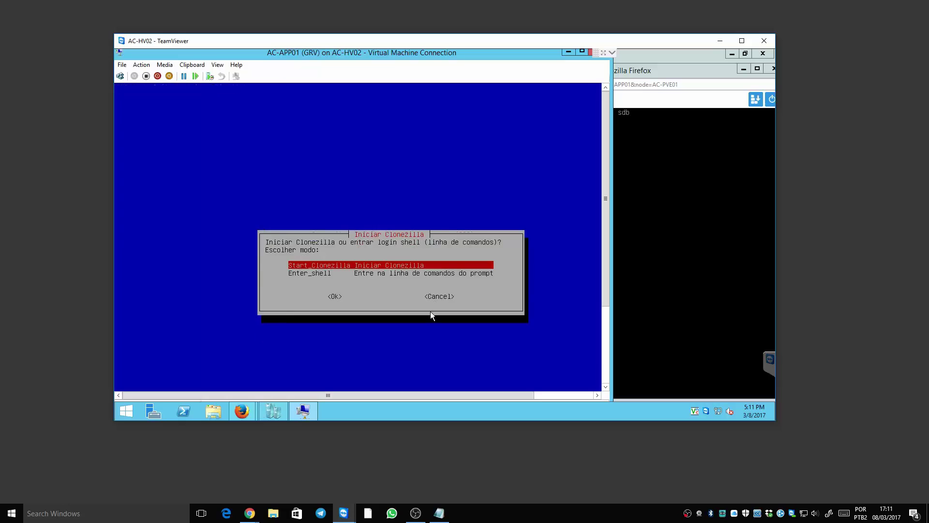
pyautogui.press('Return')
# On the source machine, choose device-device, accept the default wizard mode and select disk_to_remote_disk cloning
pyautogui.press('Down')
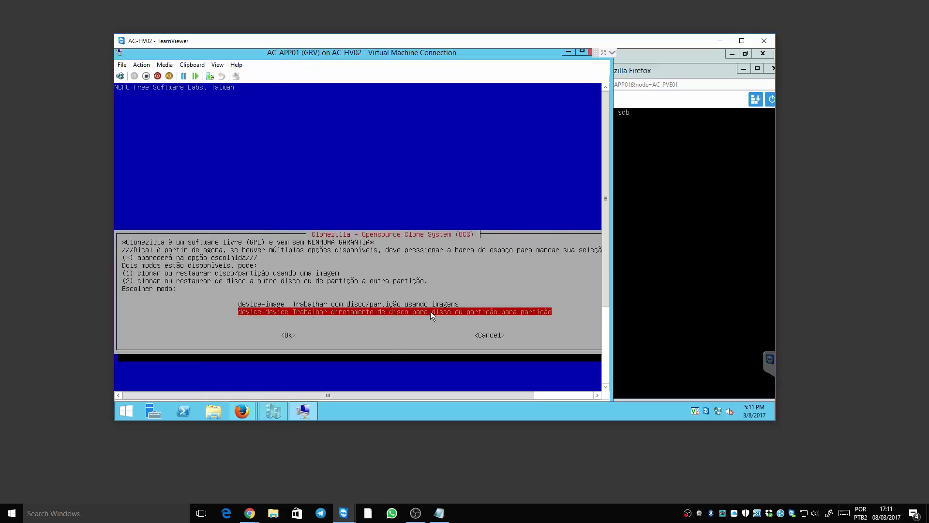
pyautogui.press('Return')
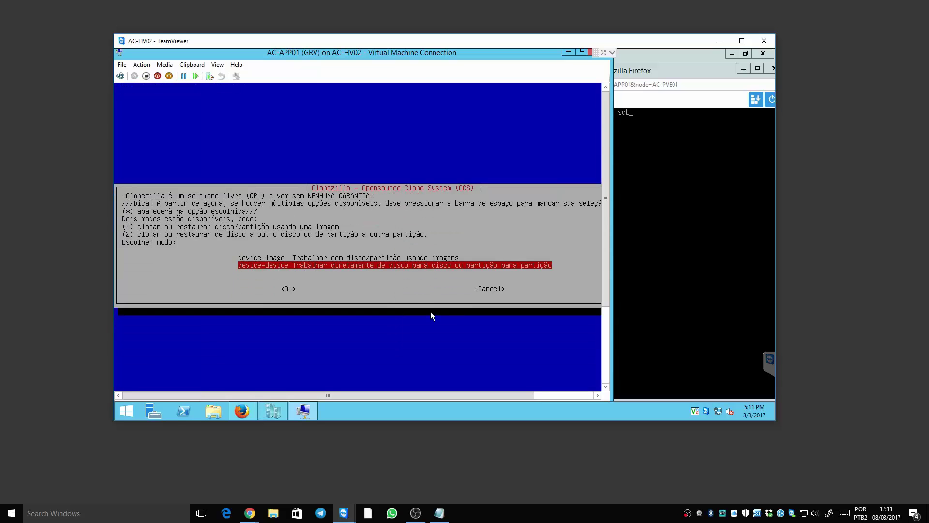
pyautogui.press('Return')
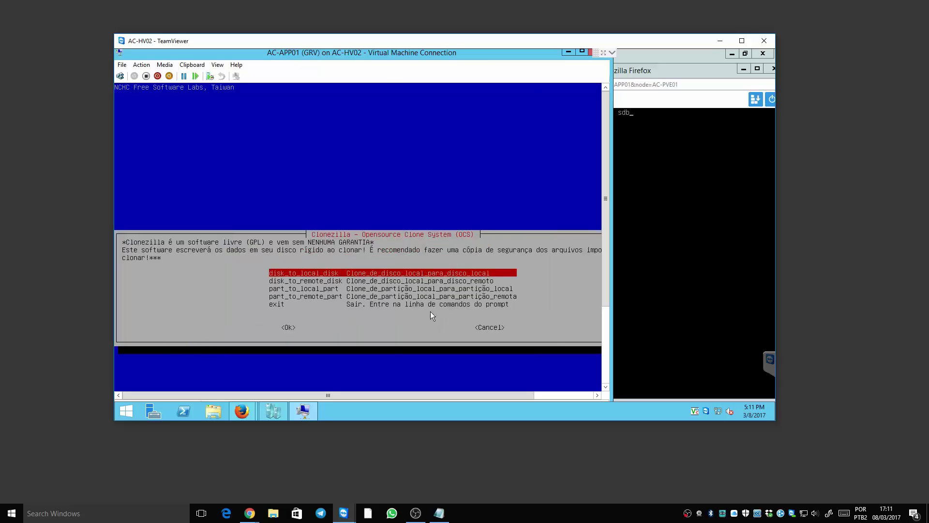
pyautogui.press('Down')
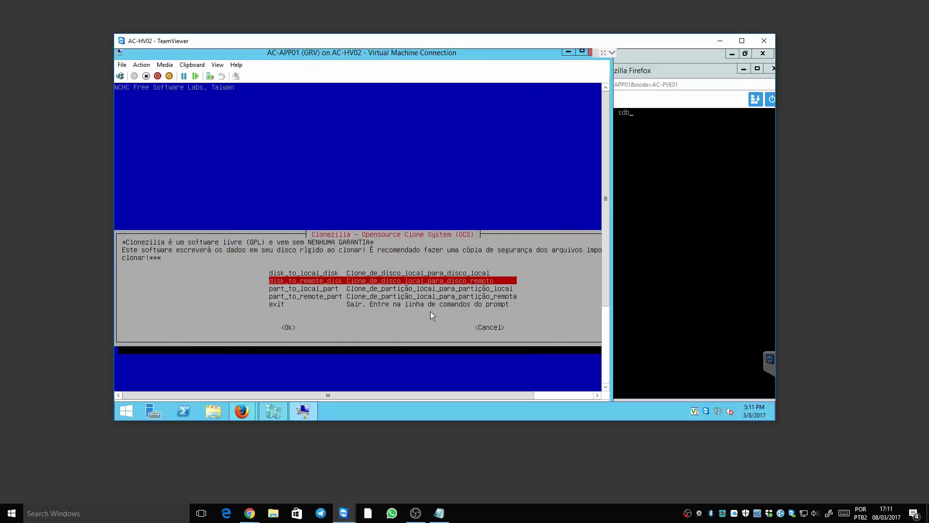
pyautogui.press('Return')
pyautogui.press('Return')
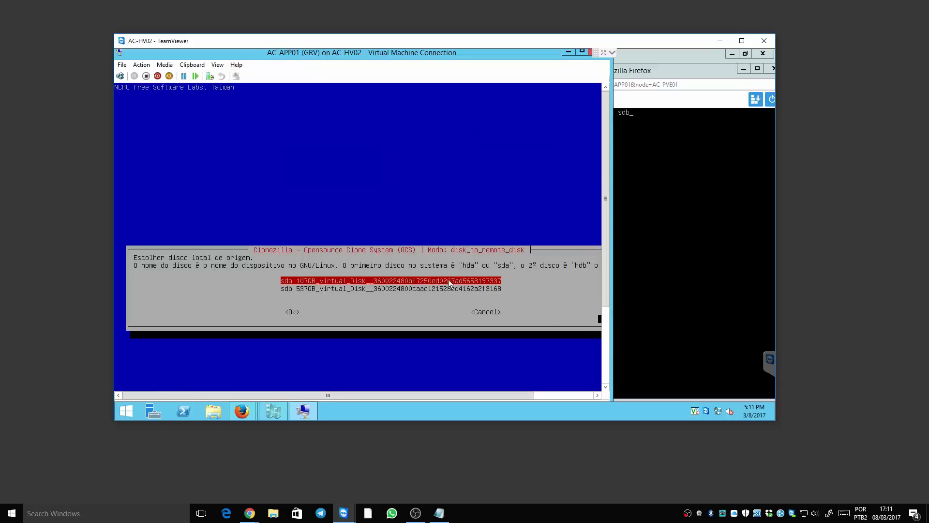
# Start serving source disk sdb (537GB) for cloning, with -sfsck to skip file system checking and -pa poweroff as the final action
pyautogui.press('Down')
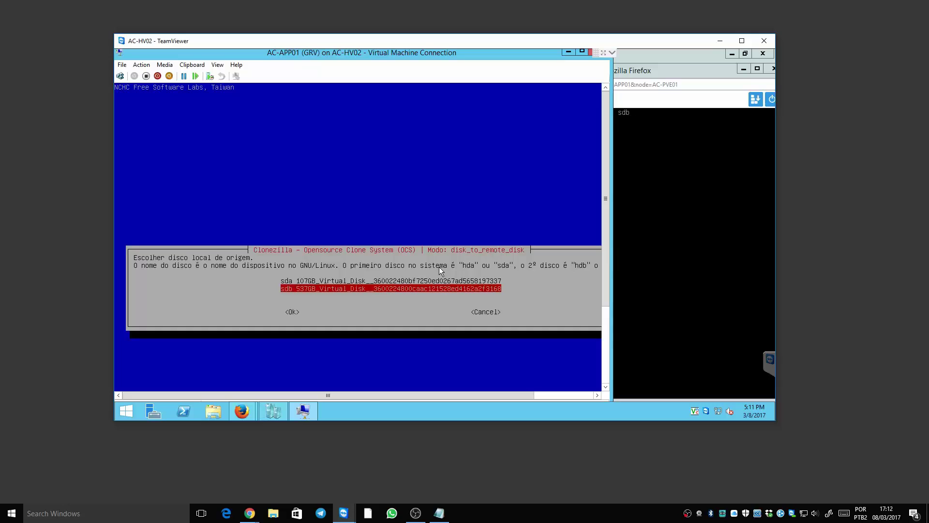
pyautogui.press('Return')
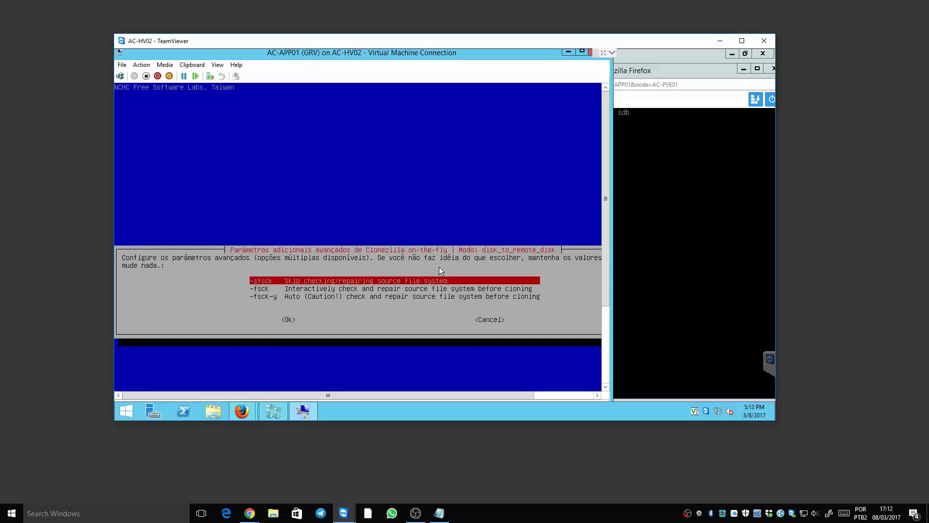
pyautogui.press('Return')
pyautogui.press('Down')
pyautogui.press('Down')
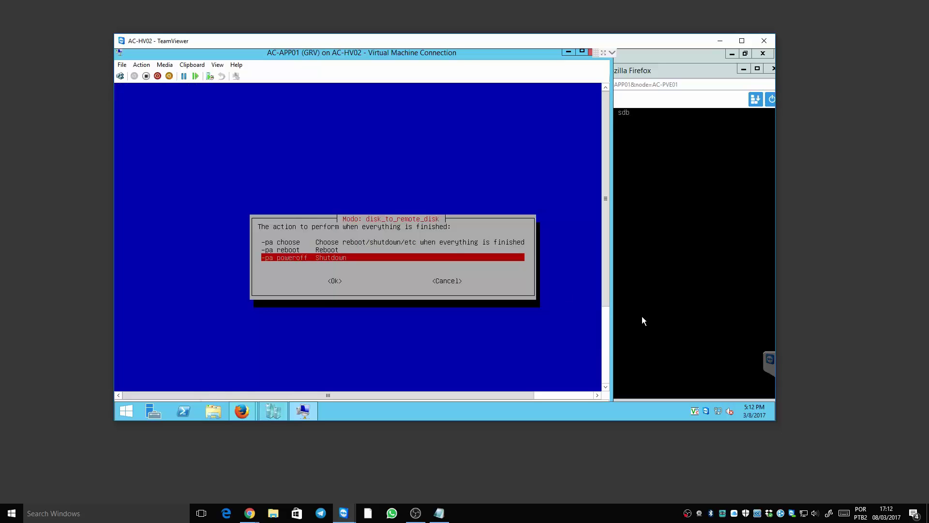
pyautogui.click(604, 339)
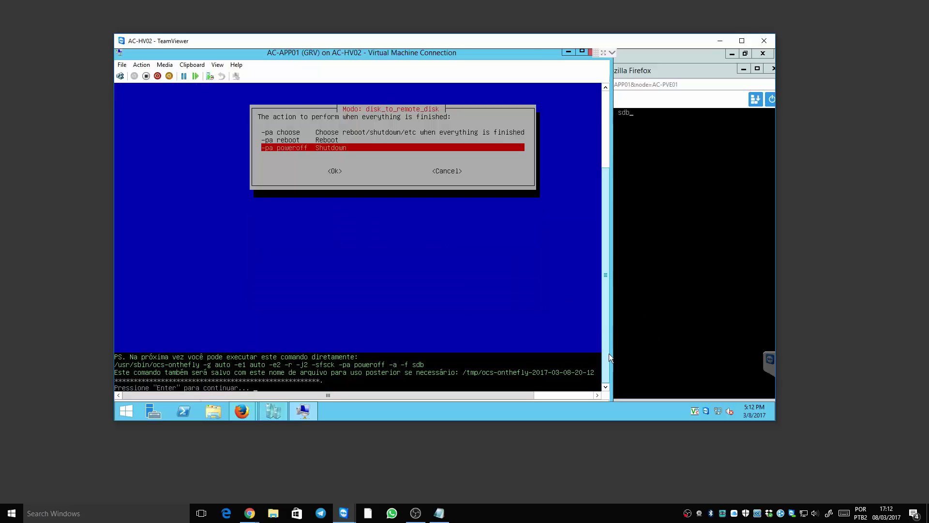
pyautogui.press('Return')
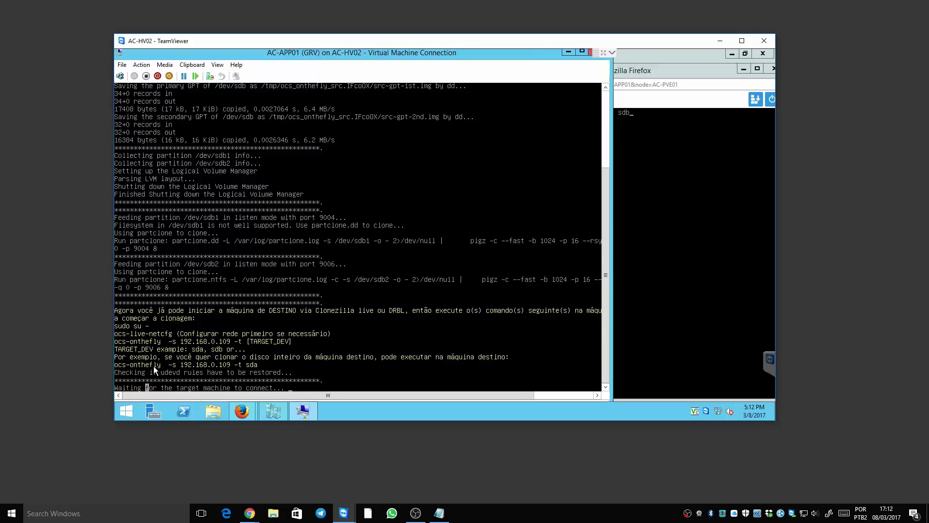
# Run the prepared ocs-onthefly command on virtual machine 102 and confirm both times that disk sdb may be overwritten
pyautogui.click(662, 240)
pyautogui.press('Return')
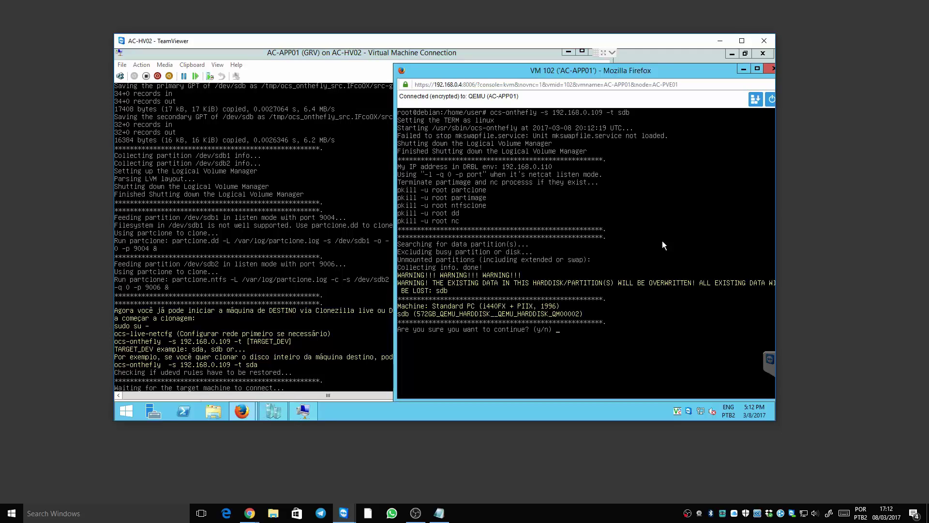
pyautogui.write('y')
pyautogui.press('Return')
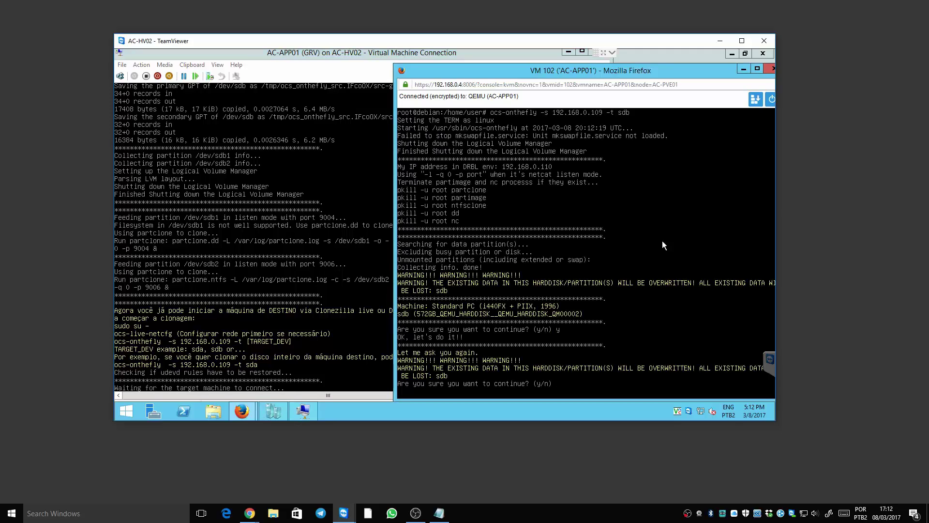
pyautogui.write('y')
pyautogui.press('Return')
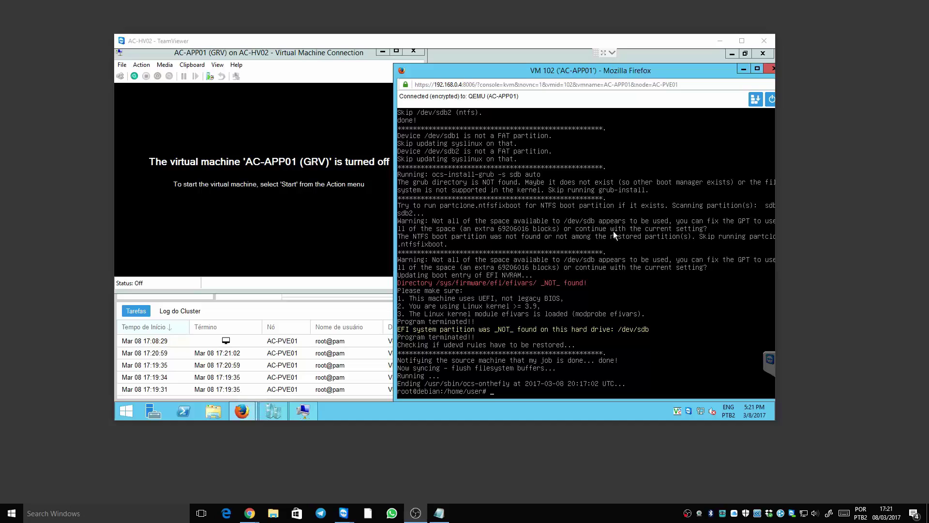
# Close the source machine's connection window, then shut down Clonezilla on virtual machine 102 from the root prompt and close its console
pyautogui.click(309, 119)
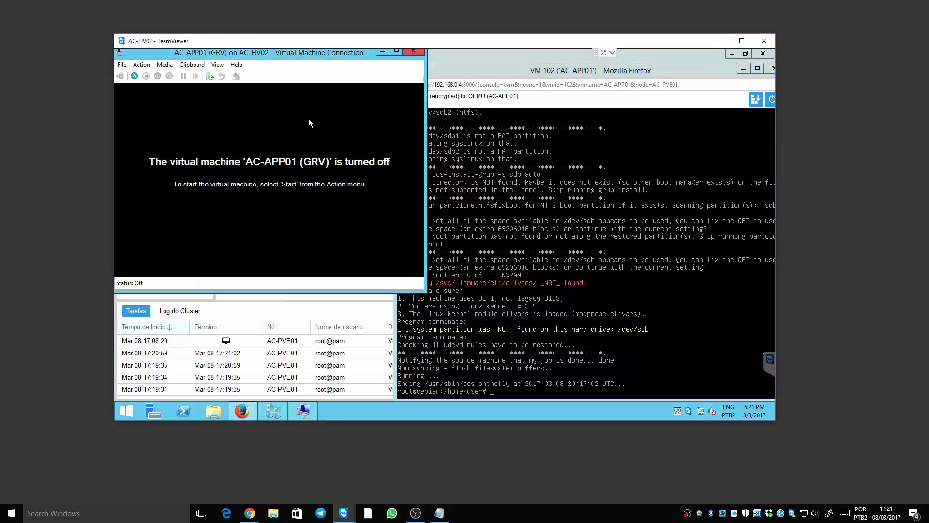
pyautogui.click(411, 51)
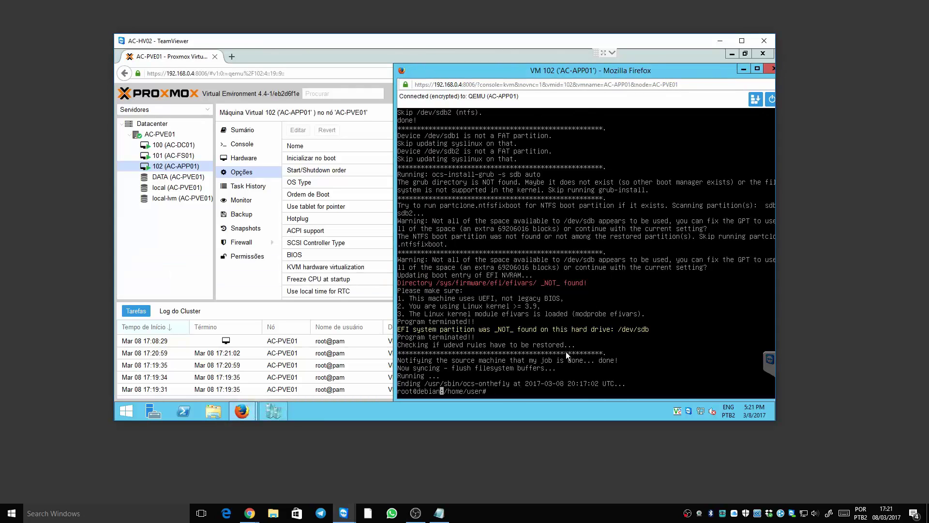
pyautogui.write('shutdowno')
pyautogui.write('w')
pyautogui.press('Return')
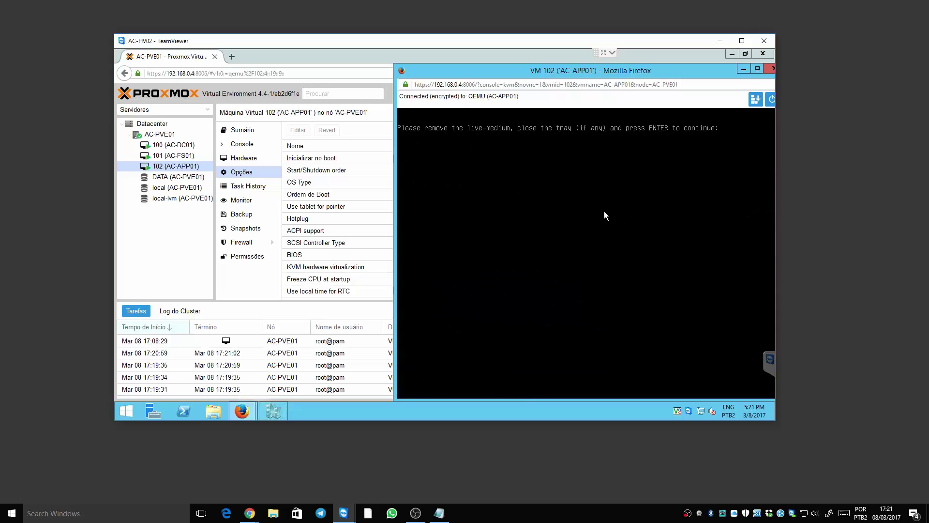
pyautogui.press('Return')
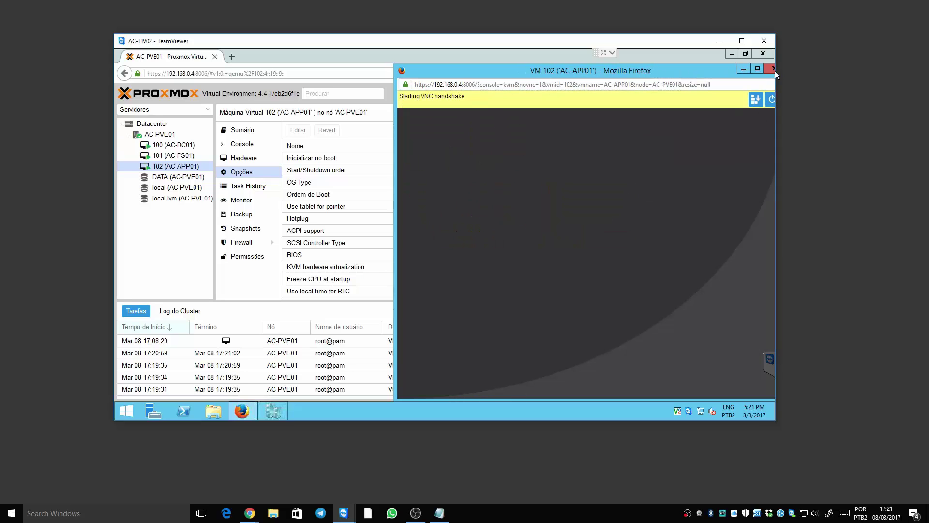
pyautogui.click(772, 70)
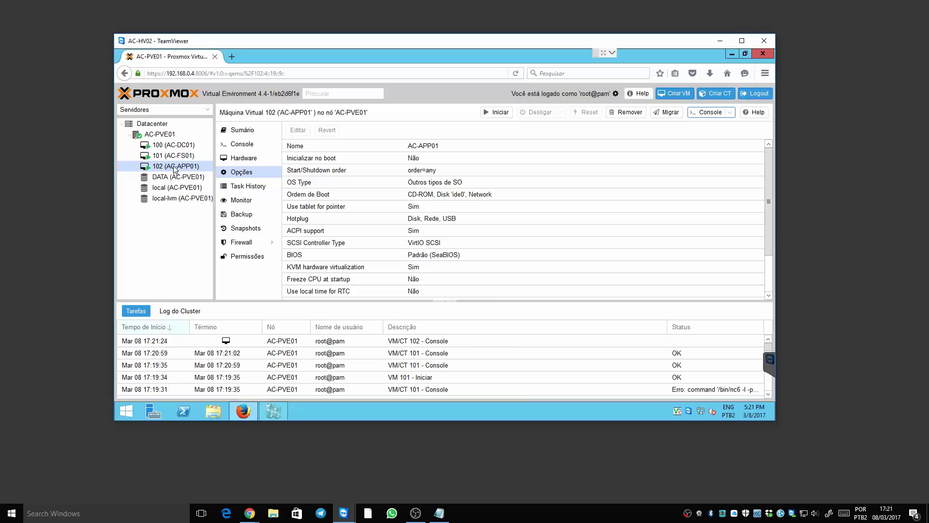
pyautogui.click(707, 112)
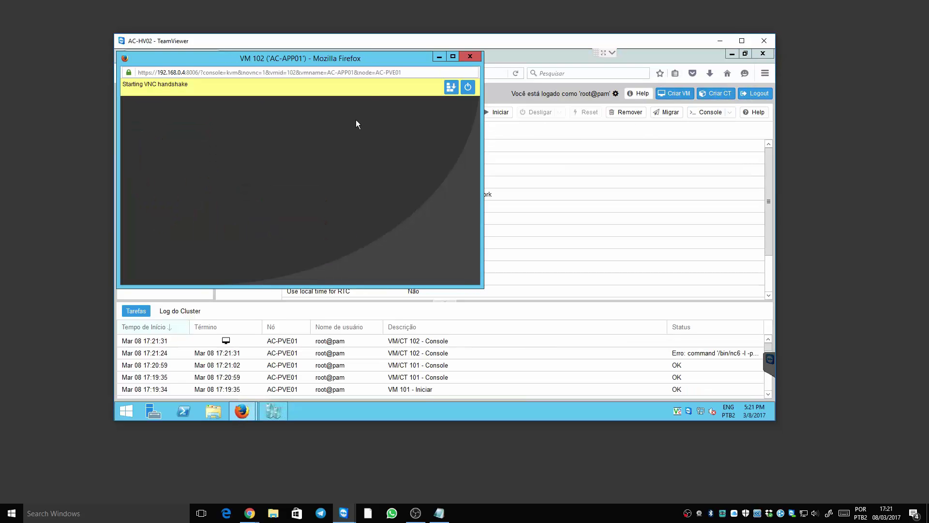
pyautogui.moveTo(376, 52); pyautogui.dragTo(454, 102)
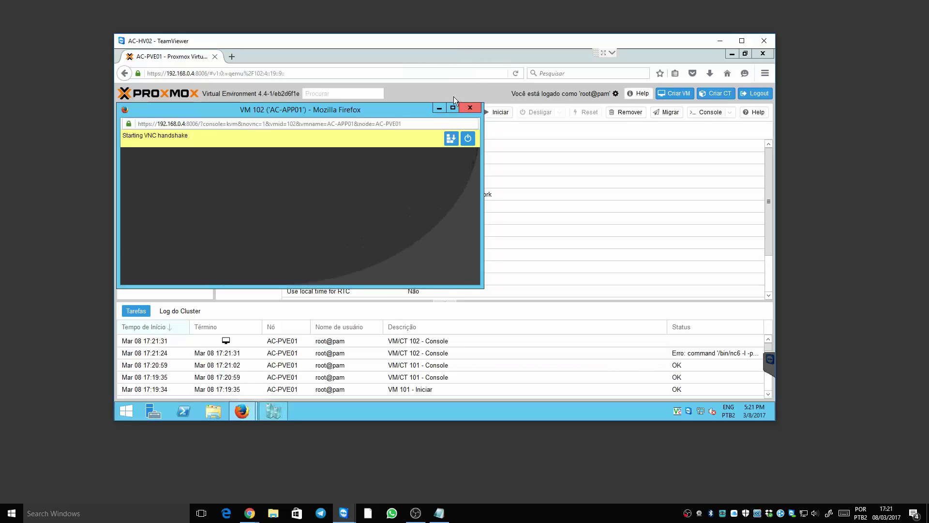
pyautogui.click(468, 109)
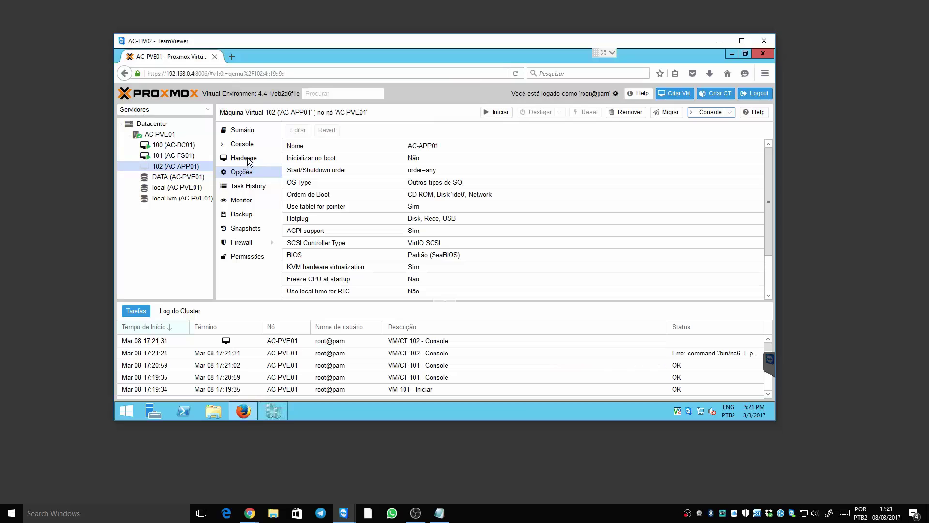
# Make Disk 'ide0' the first boot device of virtual machine 102, ahead of CD-ROM and network
pyautogui.click(305, 196)
pyautogui.doubleClick(304, 196)
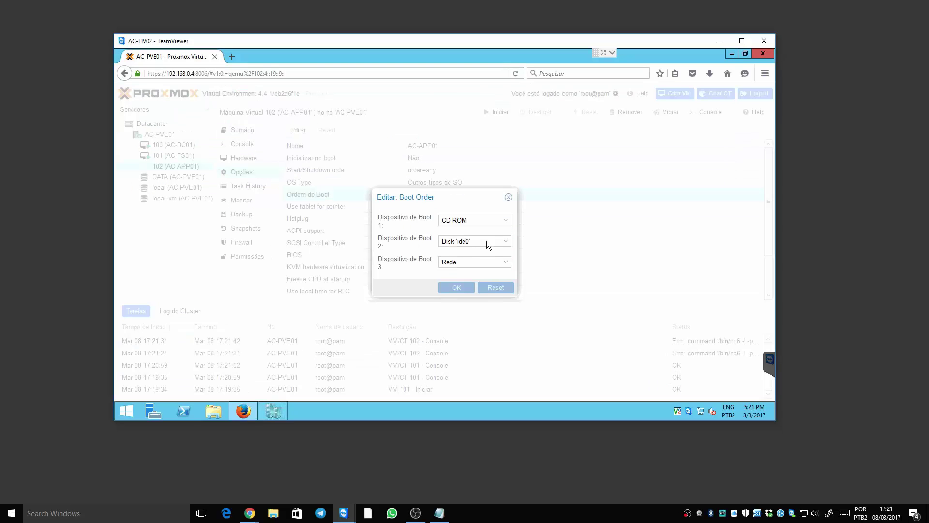
pyautogui.click(501, 225)
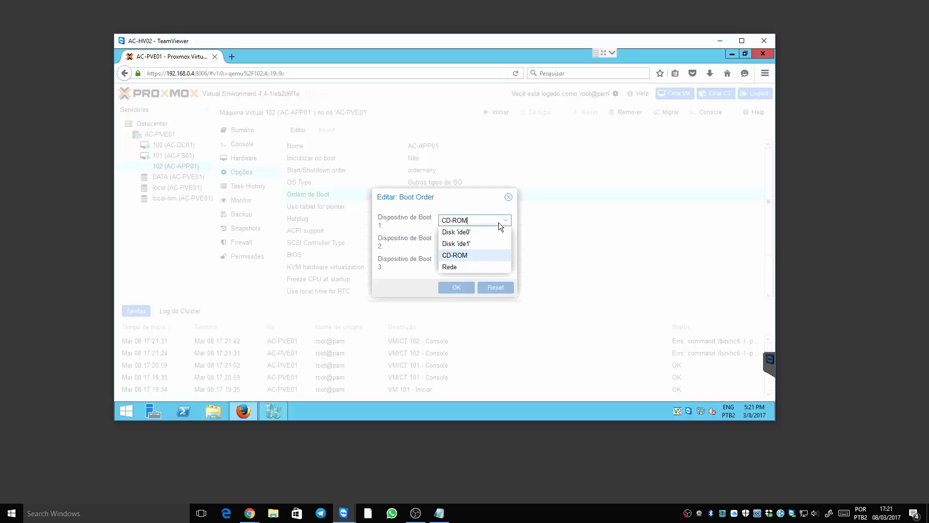
pyautogui.click(465, 233)
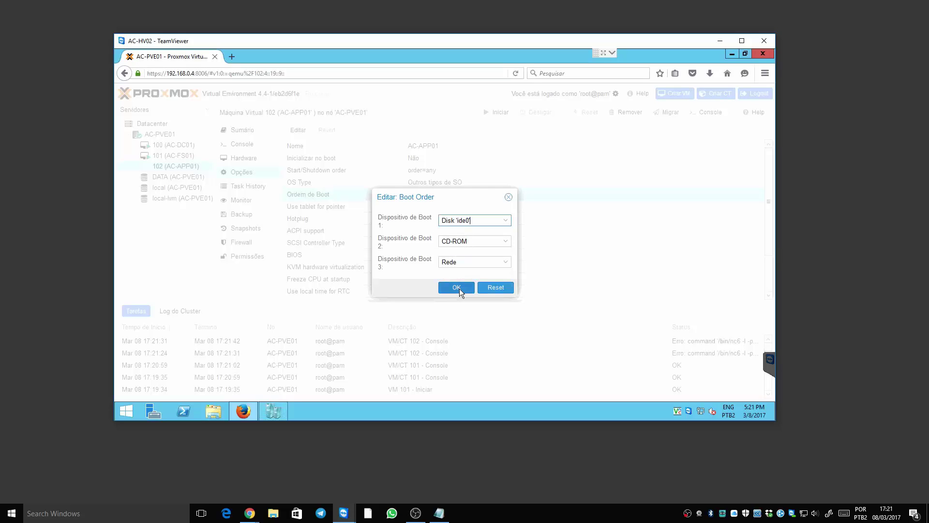
pyautogui.click(458, 288)
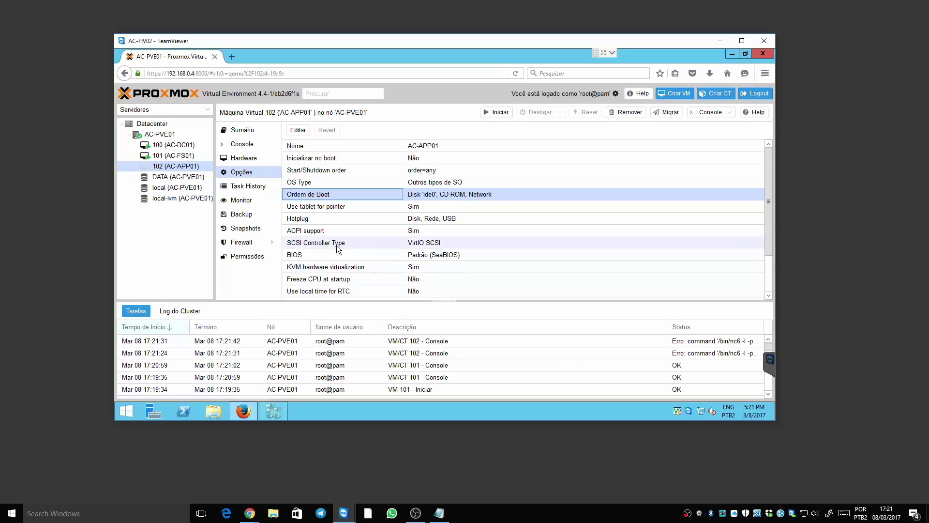
# Replace the ISO image in virtual machine 102's CD/DVD drive (ide2) with virtio-win-0.1.126.iso
pyautogui.click(248, 158)
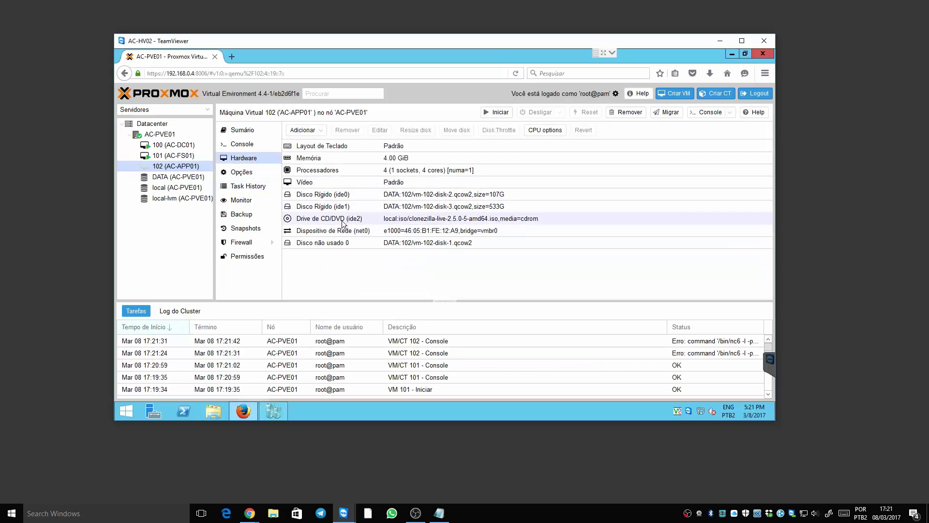
pyautogui.doubleClick(342, 219)
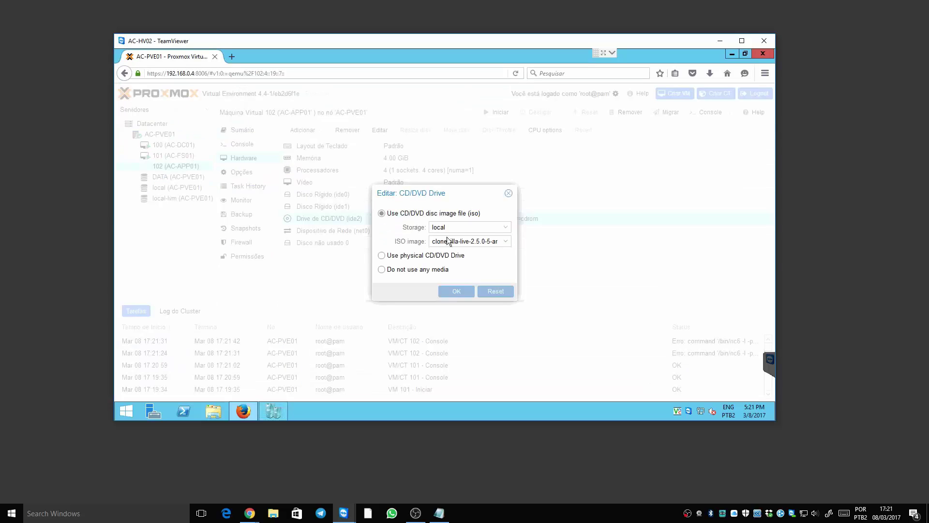
pyautogui.click(449, 241)
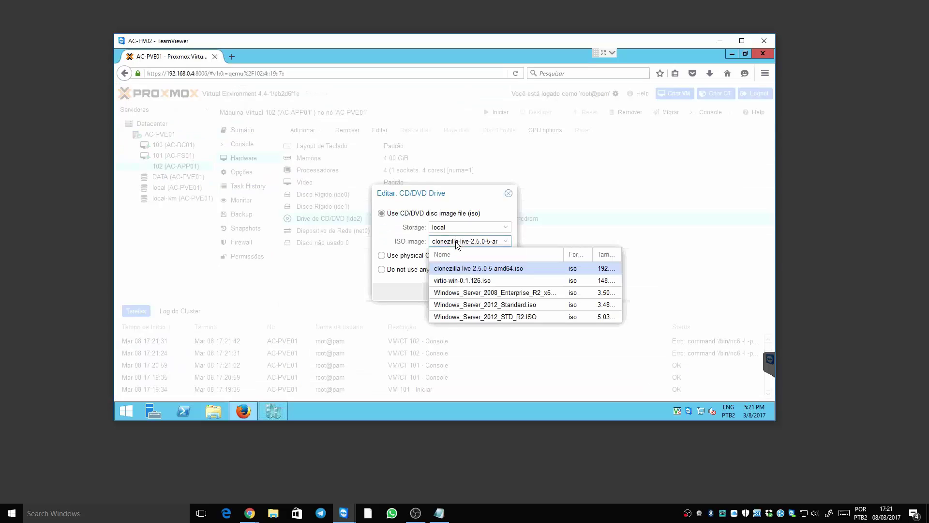
pyautogui.click(462, 281)
pyautogui.click(457, 292)
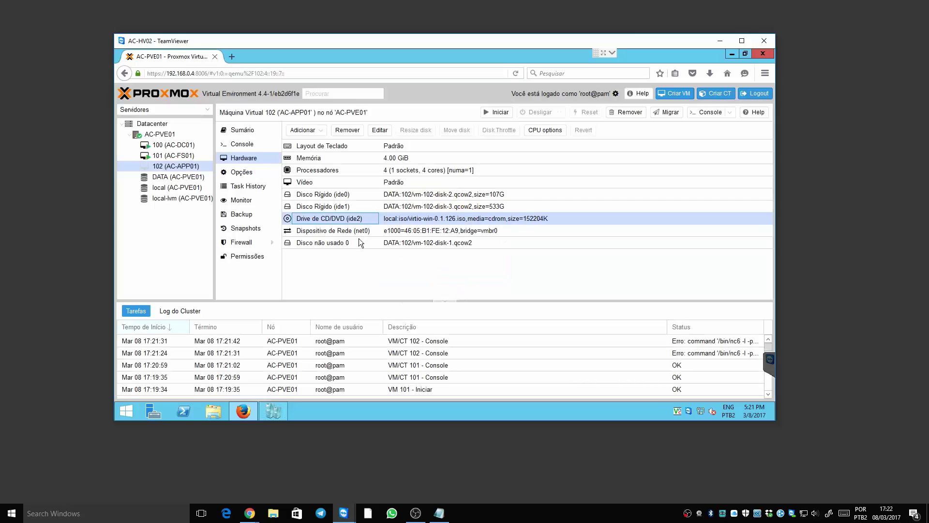
# Open the console of virtual machine 102 and try to boot it from the cloned hard disk
pyautogui.click(695, 112)
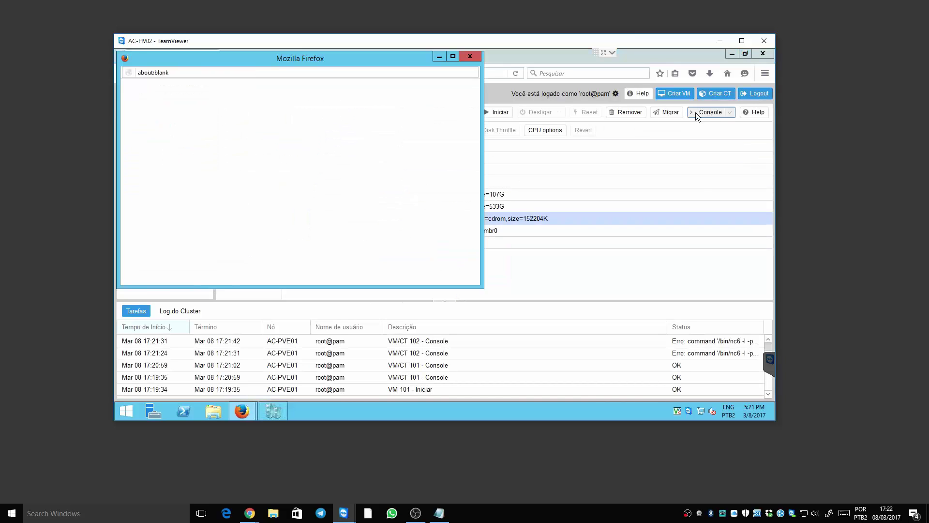
pyautogui.click(468, 87)
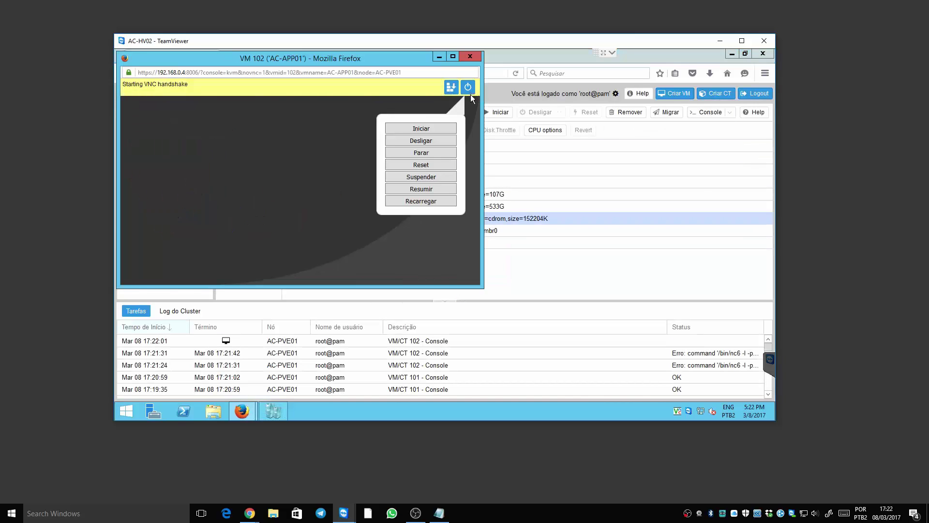
pyautogui.click(421, 128)
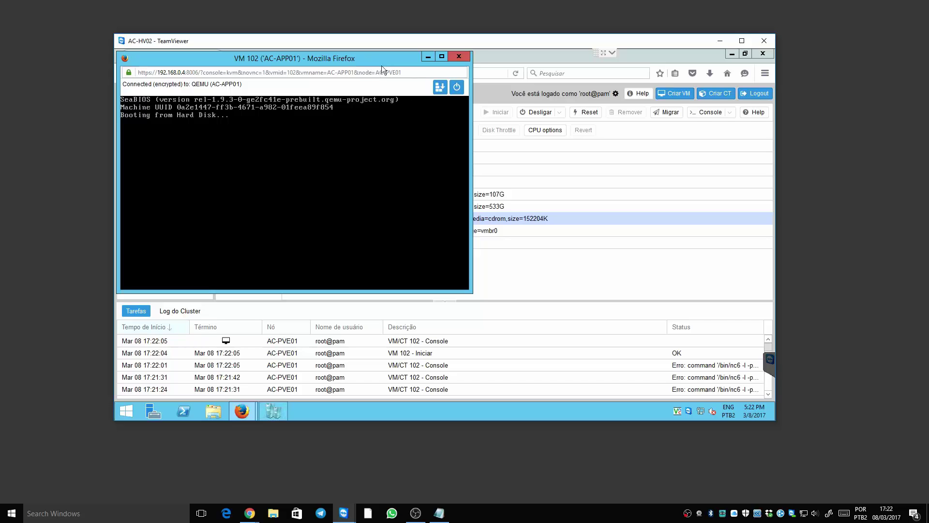
pyautogui.moveTo(382, 66); pyautogui.dragTo(539, 97)
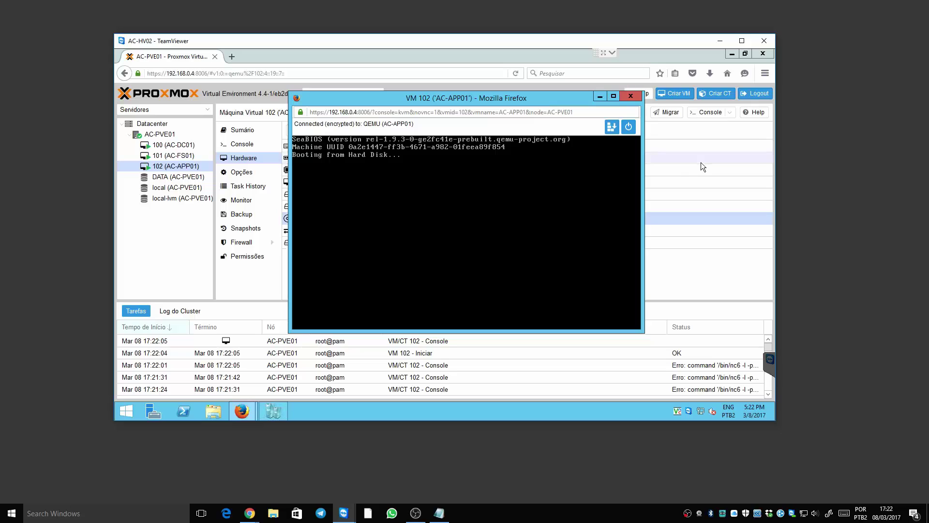
# Force virtual machine 102 to stop, confirm it, and close the console window
pyautogui.click(628, 128)
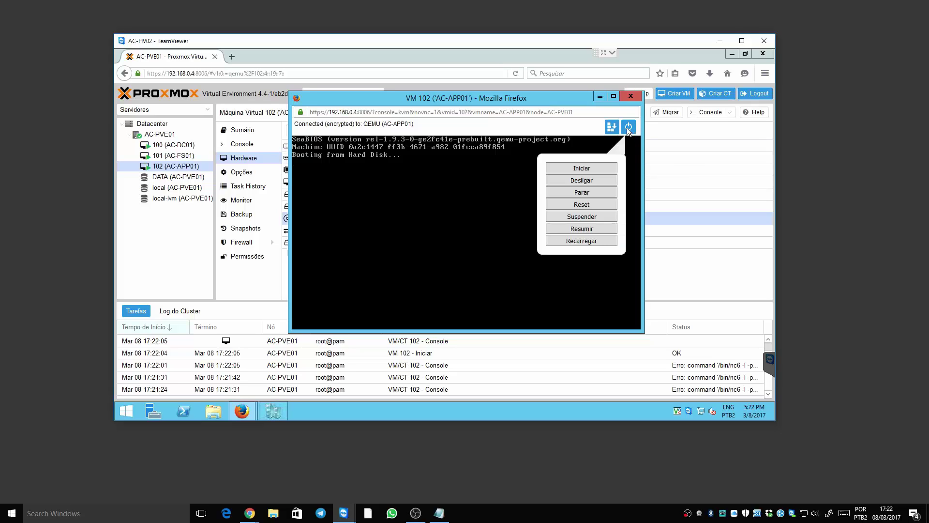
pyautogui.click(585, 190)
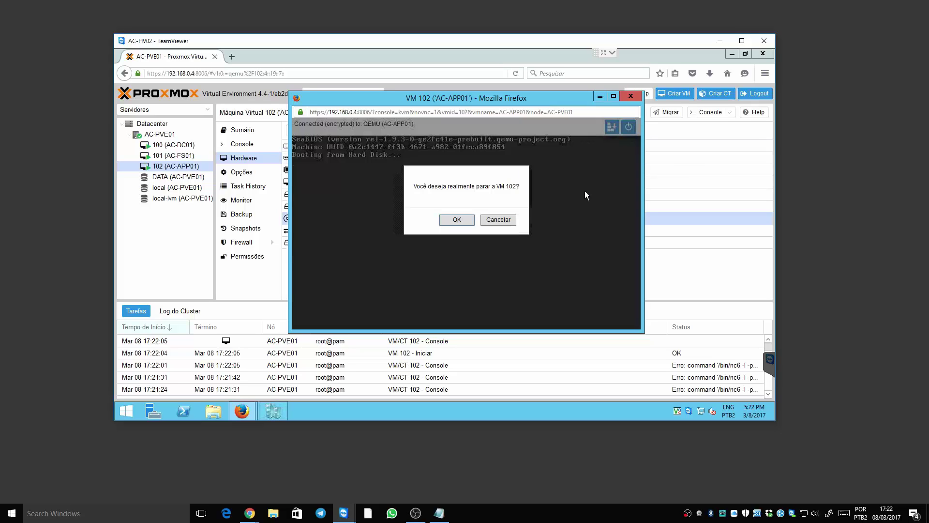
pyautogui.click(471, 218)
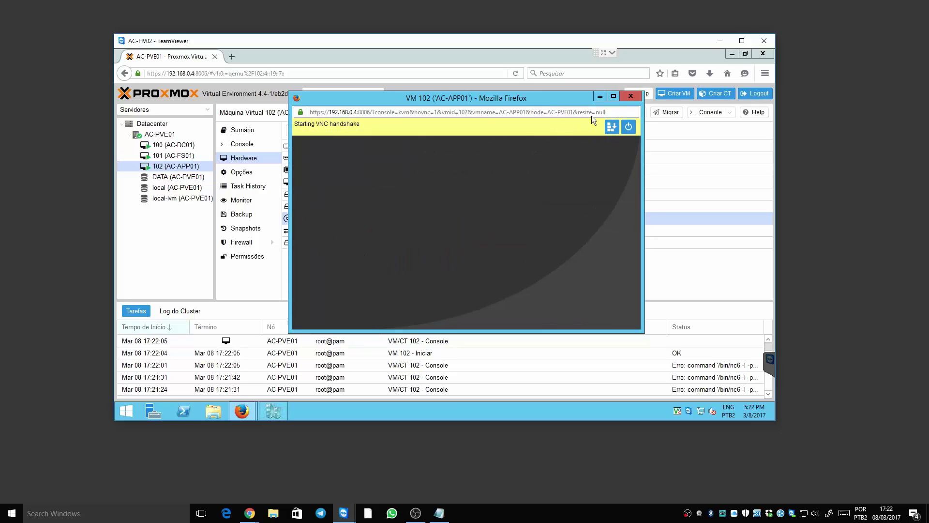
pyautogui.click(630, 95)
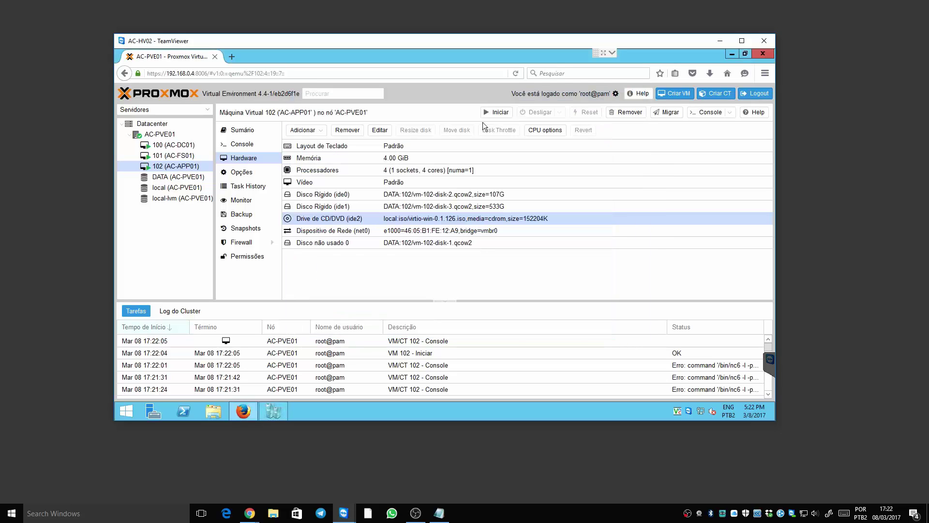
# Set the BIOS option of virtual machine 102 to OVMF (UEFI)
pyautogui.click(244, 172)
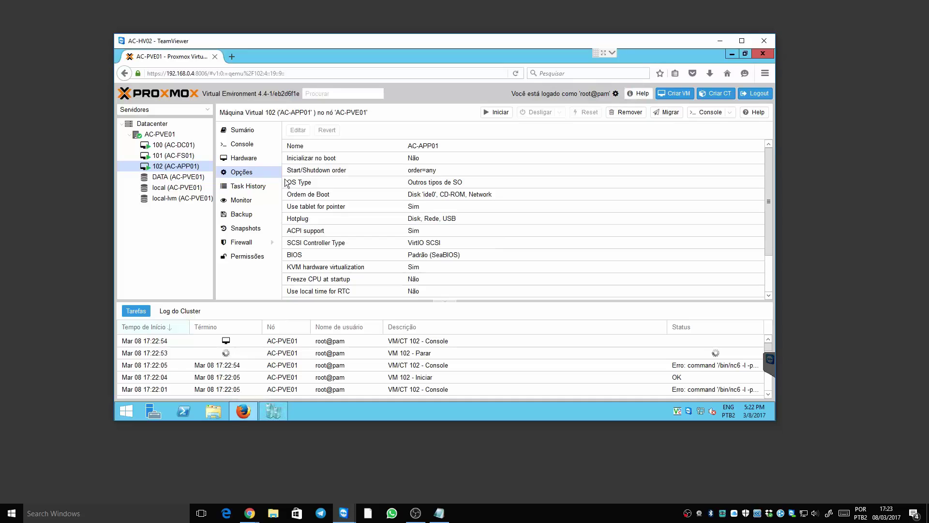
pyautogui.doubleClick(419, 259)
pyautogui.click(446, 246)
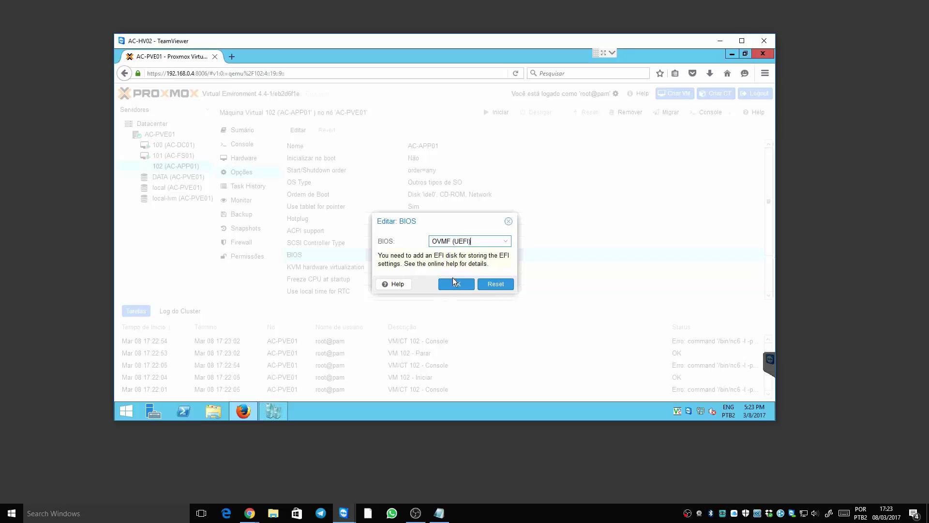
pyautogui.click(456, 284)
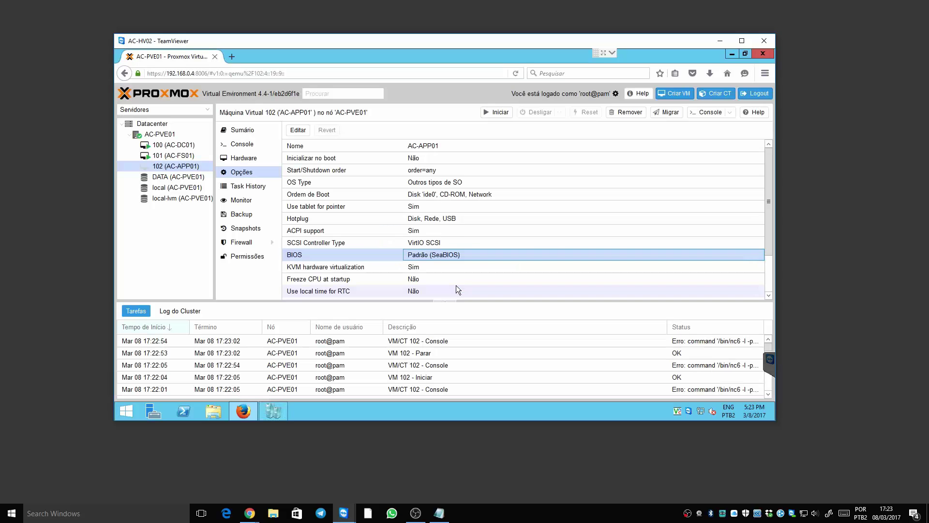
# Open a new console for virtual machine 102 and start the machine with its UEFI firmware
pyautogui.click(702, 112)
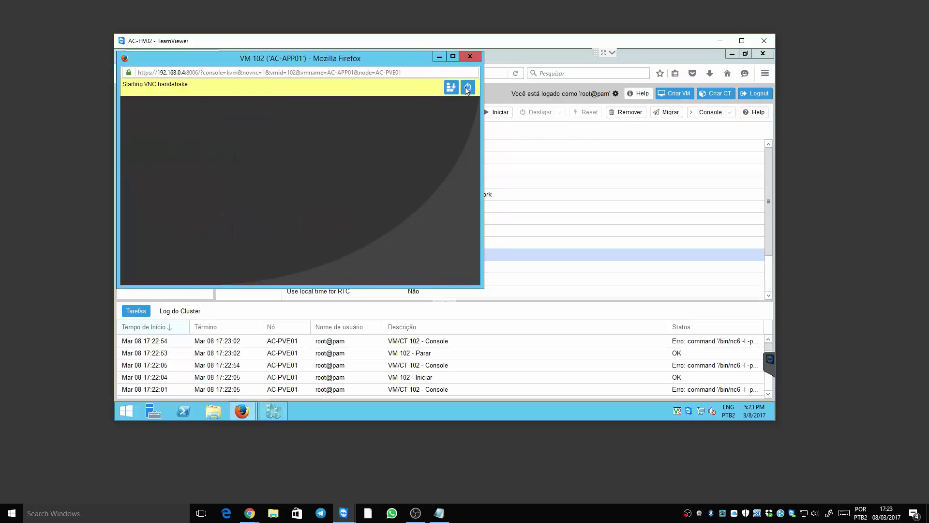
pyautogui.click(466, 86)
pyautogui.click(421, 128)
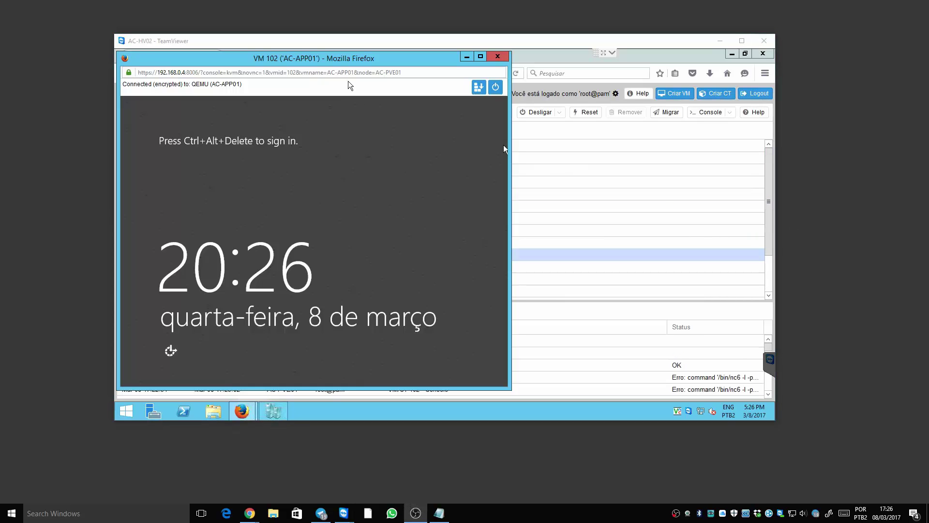
# Sign in to the cloned Windows Server with the Administrator account password and close the browser window that opens
pyautogui.click(479, 87)
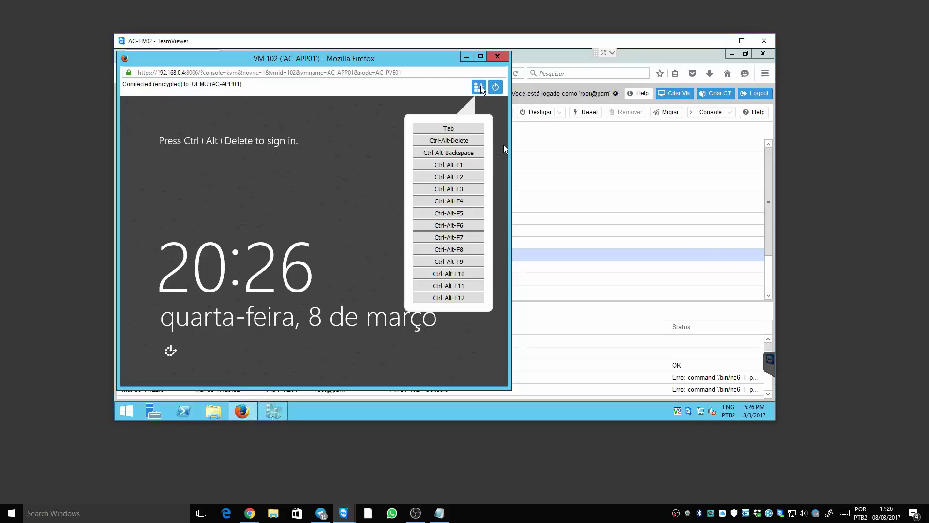
pyautogui.click(457, 141)
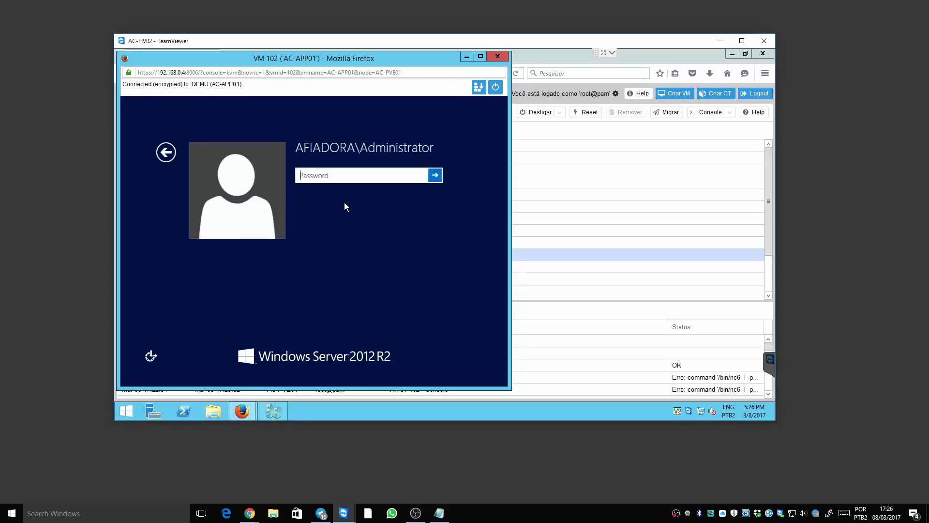
pyautogui.write('•••••••')
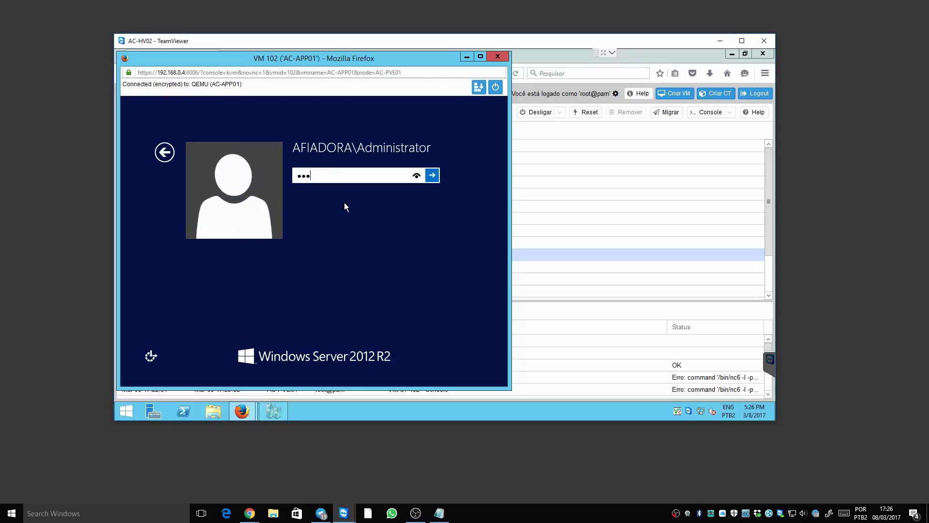
pyautogui.press('Return')
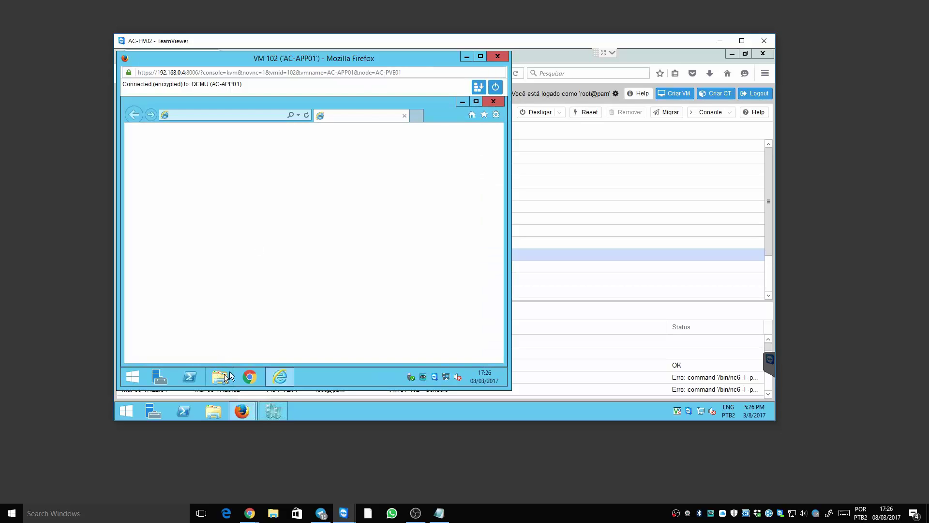
pyautogui.click(492, 103)
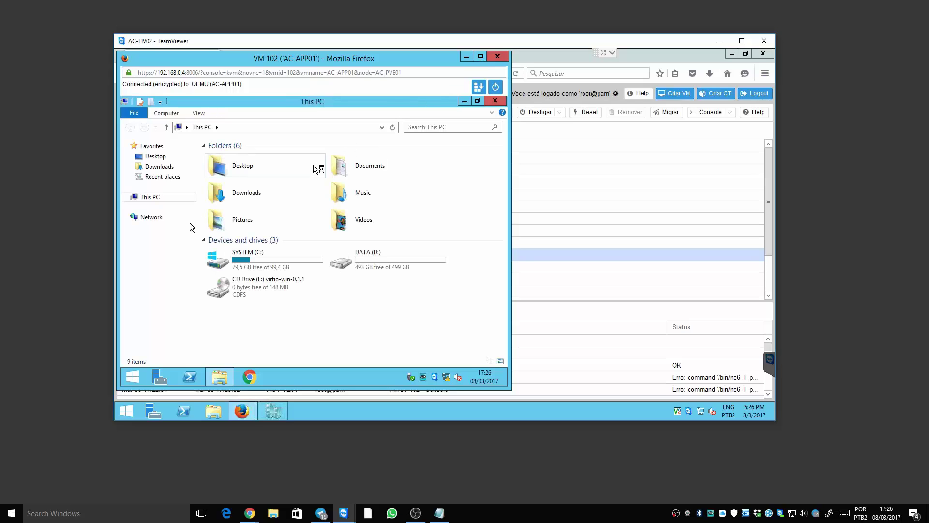
# Open Device Manager through the system properties of This PC and show the properties of the unknown PCI Device
pyautogui.rightClick(159, 196)
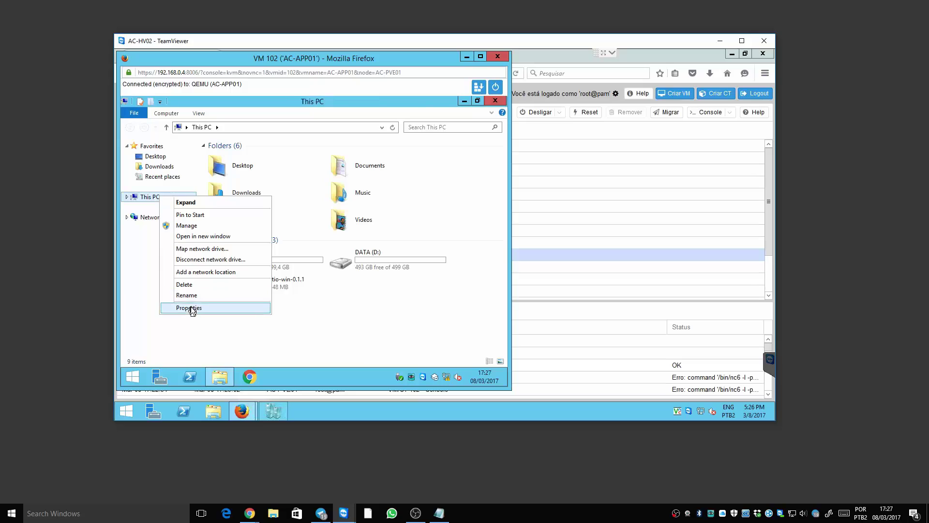
pyautogui.click(191, 307)
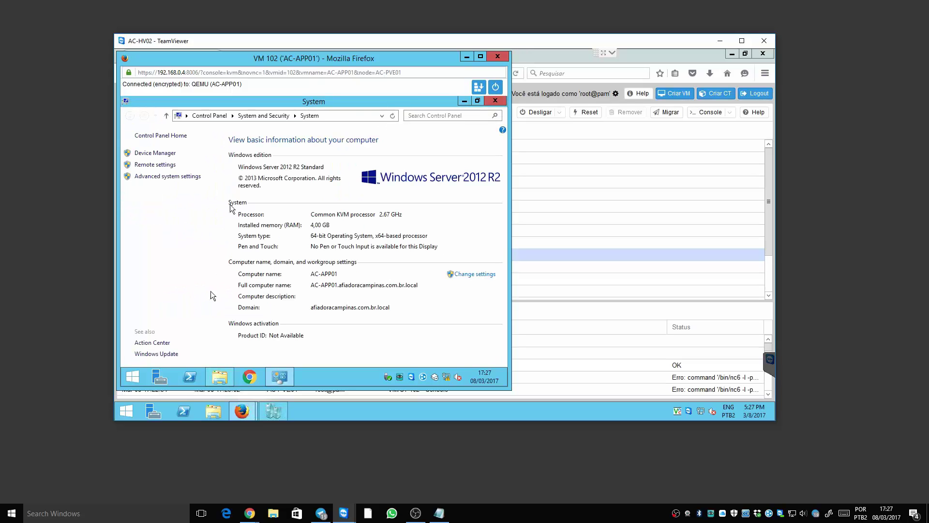
pyautogui.click(167, 153)
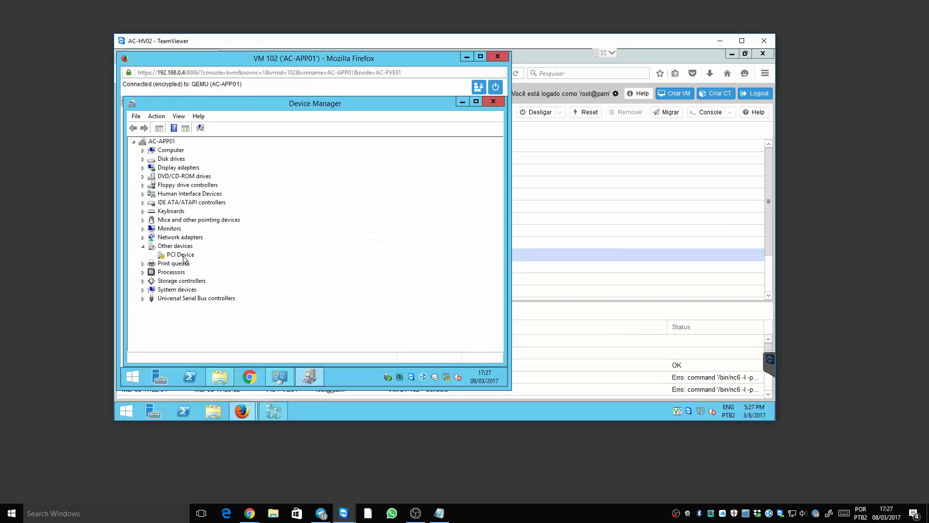
pyautogui.click(183, 255)
pyautogui.doubleClick(183, 256)
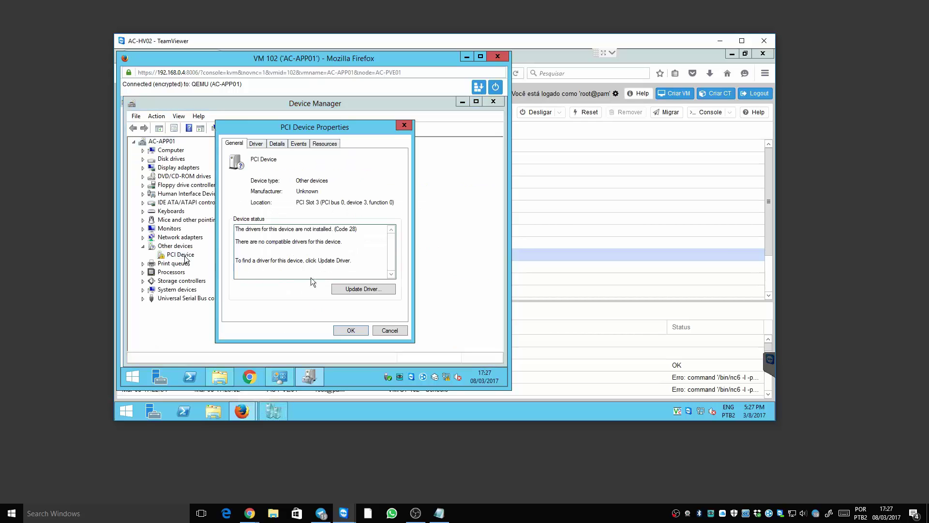
# Update the PCI Device's driver by searching the computer, using the virtio-win CD drive (E:) as the driver location
pyautogui.click(346, 288)
pyautogui.click(310, 249)
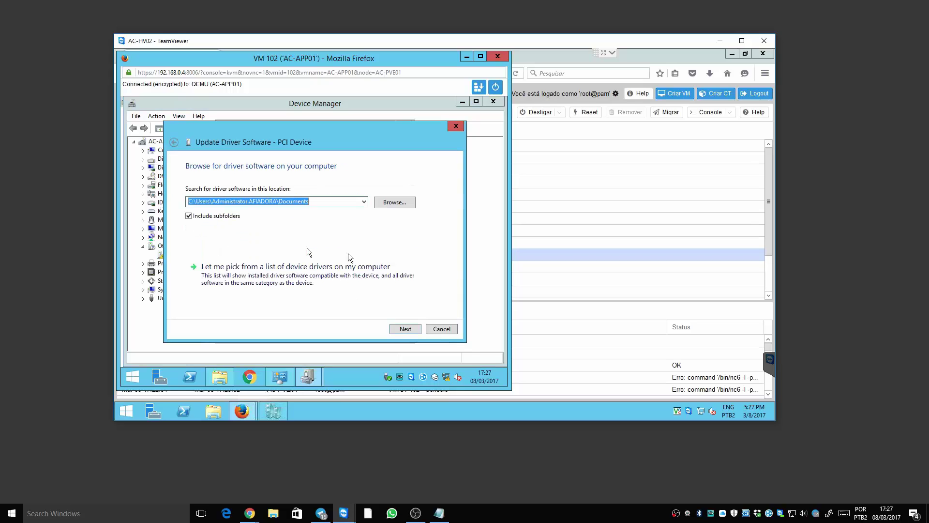
pyautogui.click(394, 203)
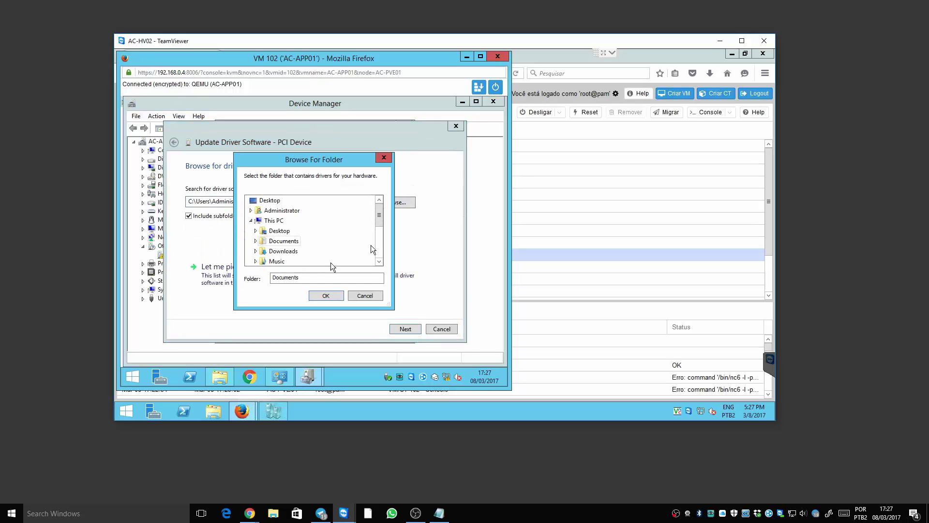
pyautogui.click(378, 242)
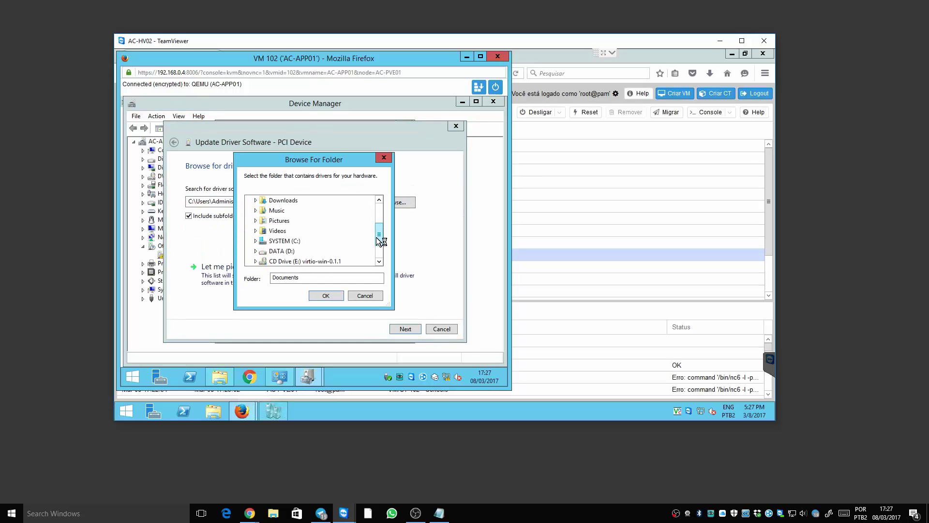
pyautogui.doubleClick(291, 262)
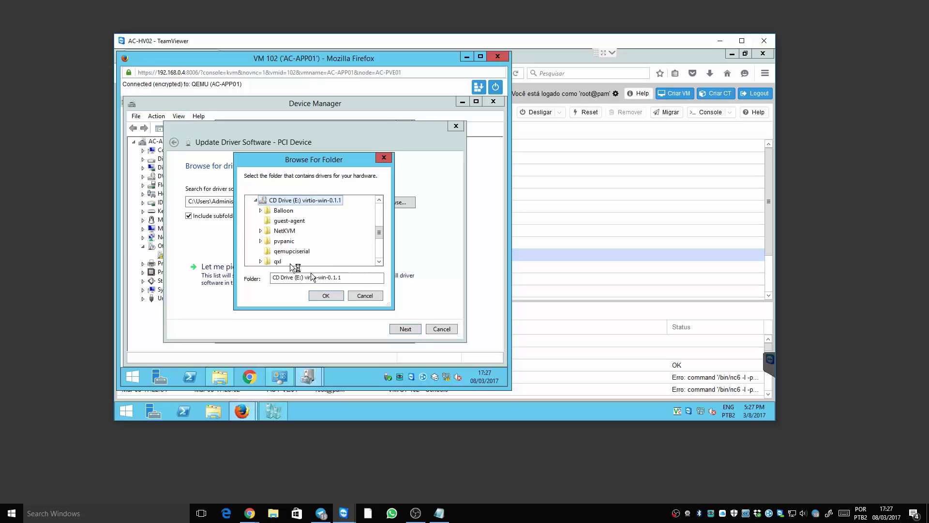
pyautogui.click(325, 294)
pyautogui.click(400, 328)
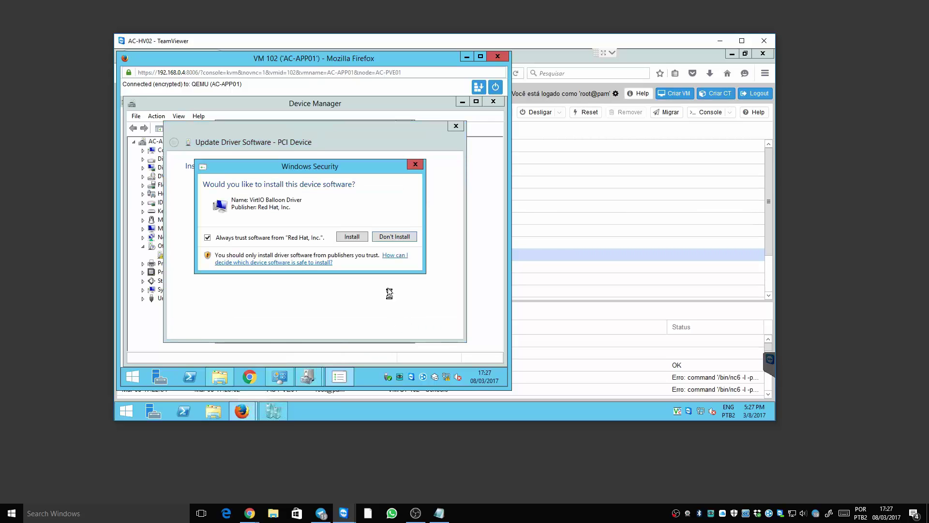
# Approve installing the VirtIO Balloon Driver from Red Hat, finish the driver update, and close Device Manager
pyautogui.click(361, 235)
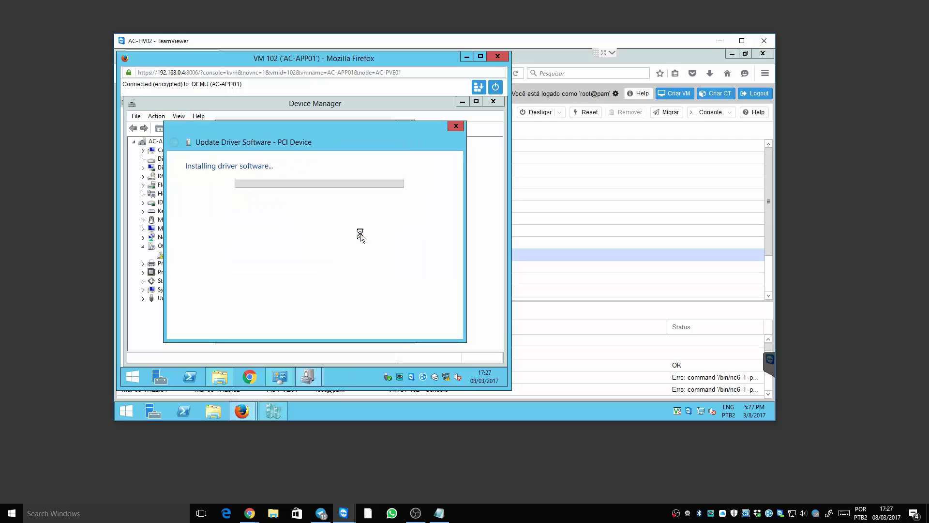
pyautogui.click(433, 328)
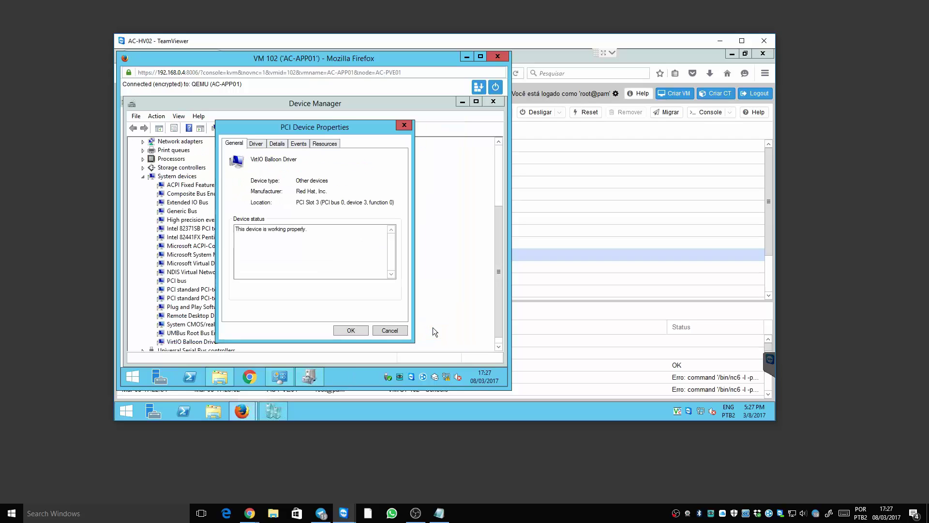
pyautogui.click(353, 331)
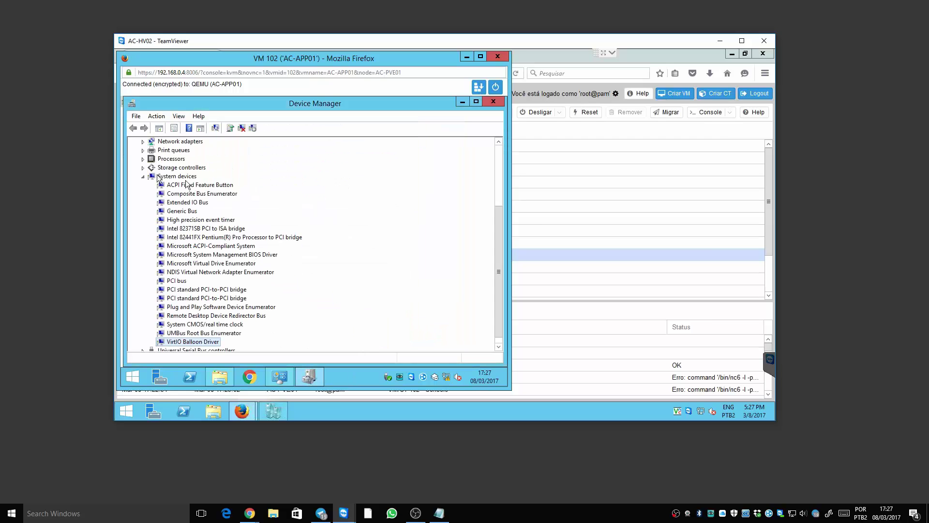
pyautogui.click(143, 176)
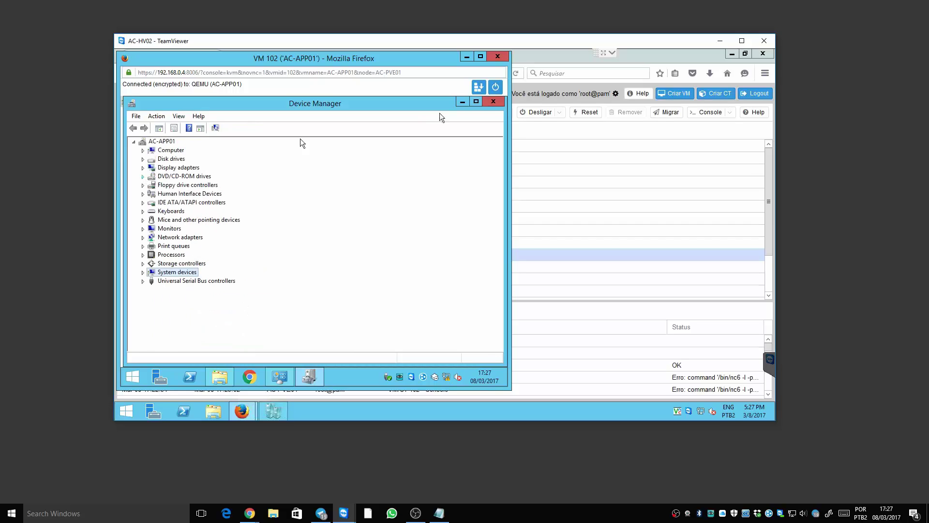
pyautogui.click(488, 101)
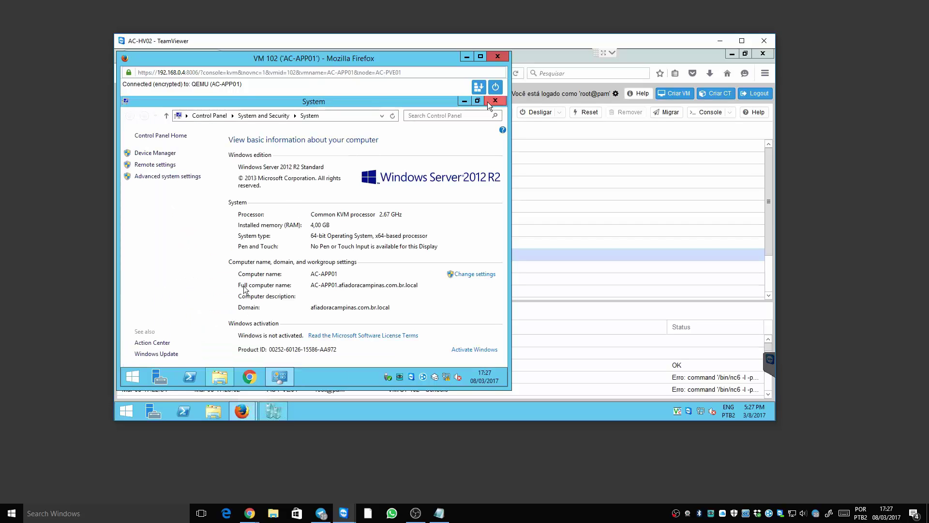
# Browse the virtio-win CD drive to the Balloon driver's 2k12R2 folder and open its amd64 subfolder
pyautogui.click(220, 377)
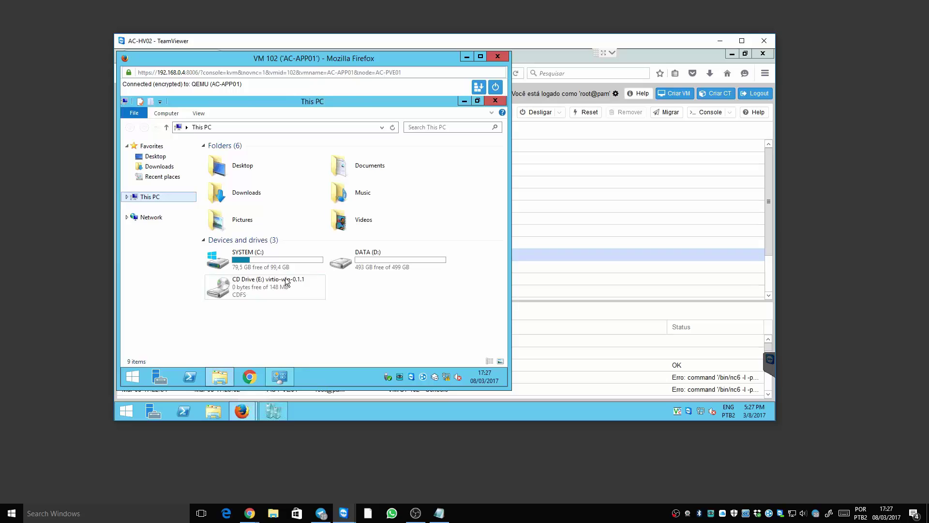
pyautogui.click(290, 283)
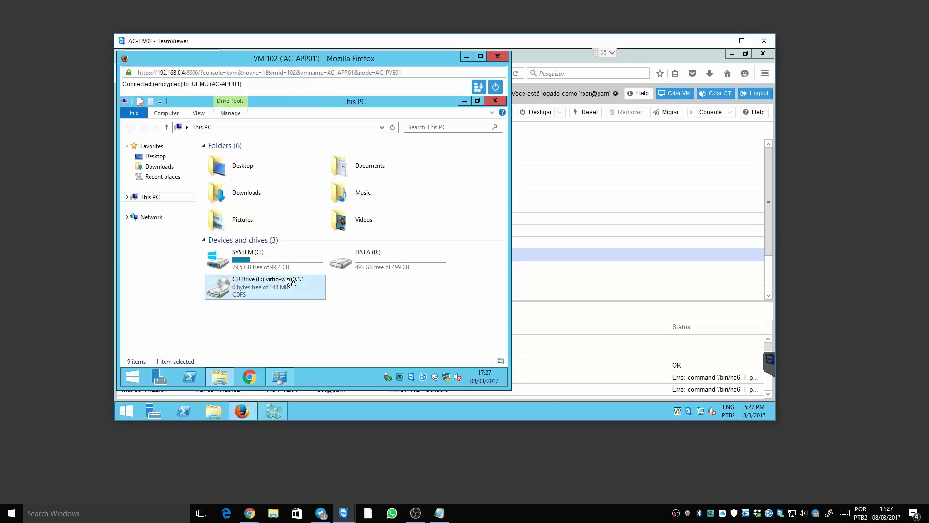
pyautogui.doubleClick(290, 282)
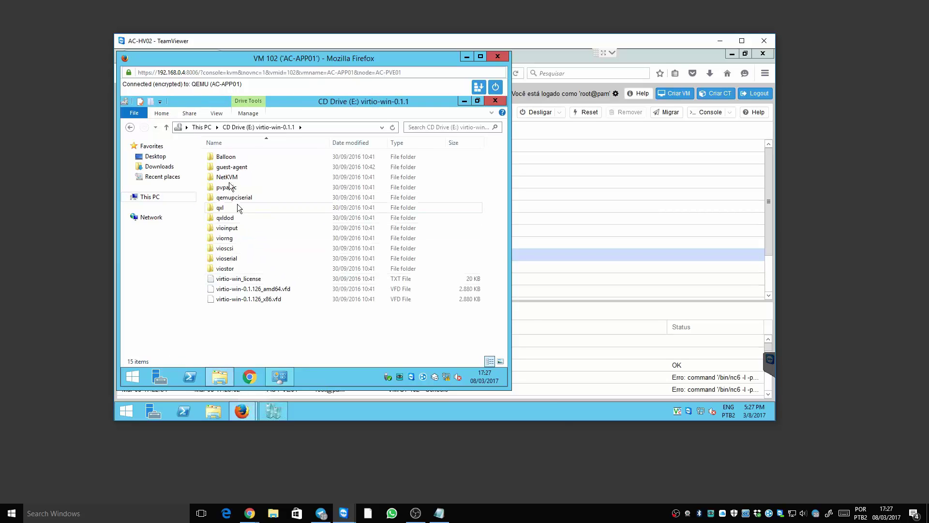
pyautogui.doubleClick(227, 157)
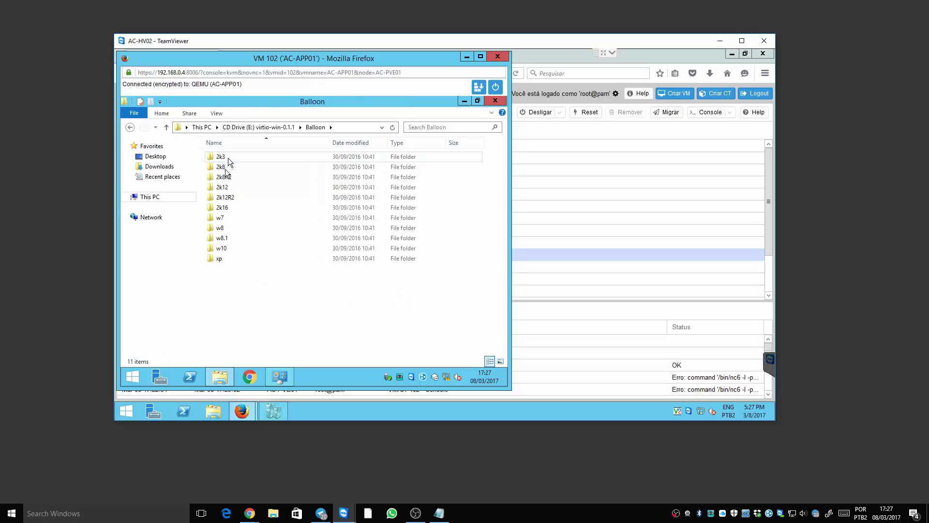
pyautogui.doubleClick(224, 196)
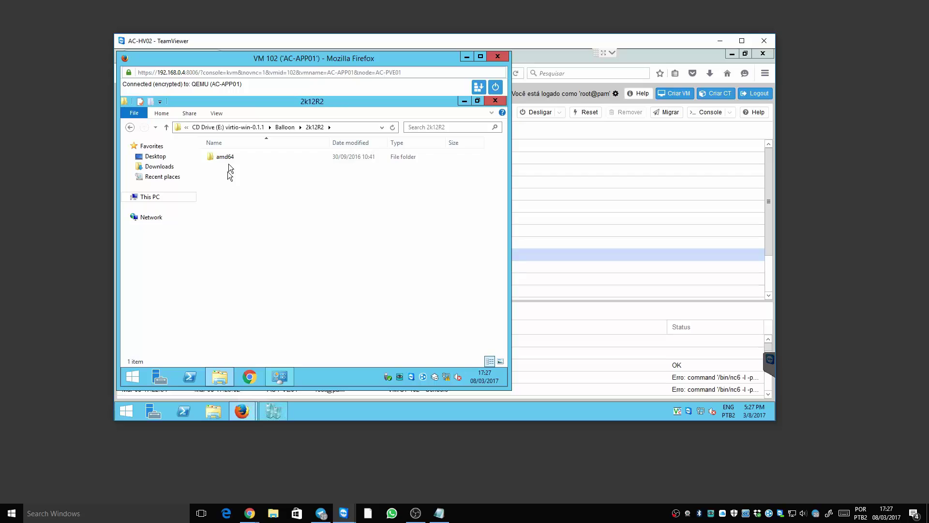
pyautogui.doubleClick(231, 161)
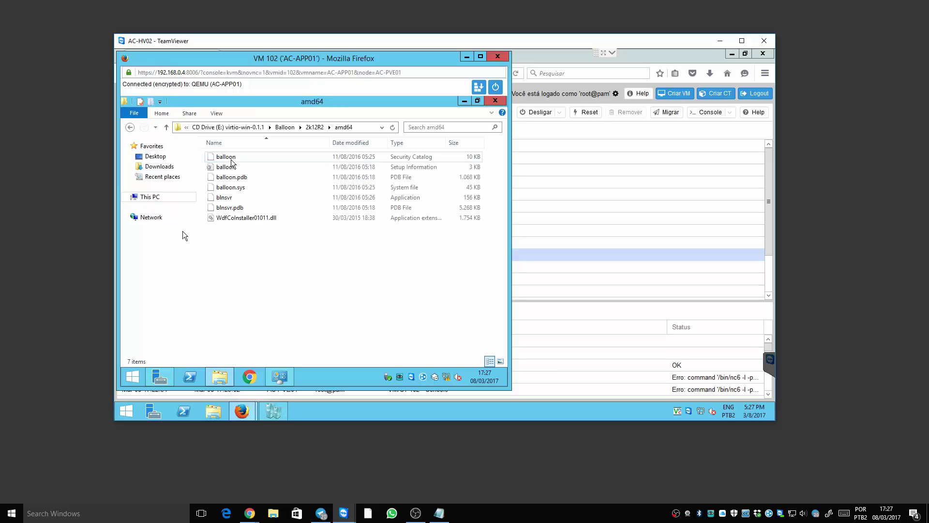
# Check the Windows edition and system type in the system properties of This PC, and close that window
pyautogui.moveTo(170, 376)
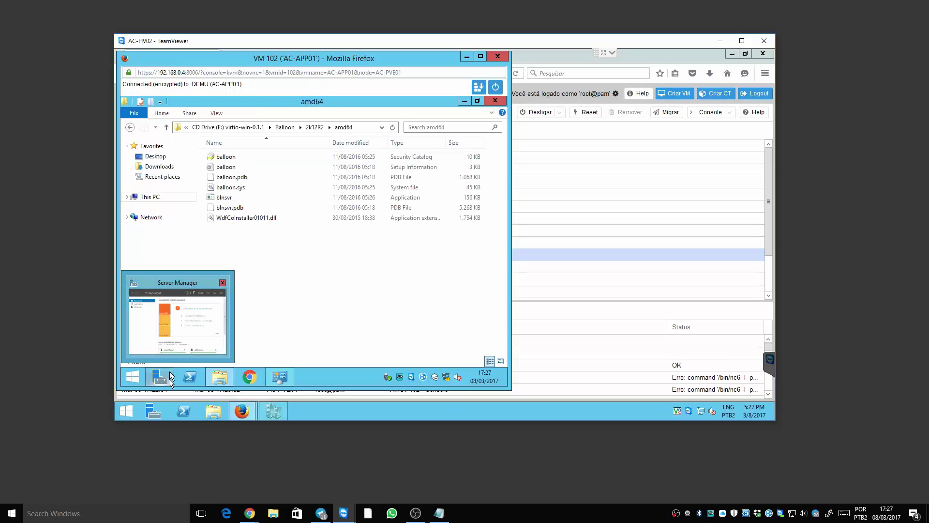
pyautogui.click(133, 378)
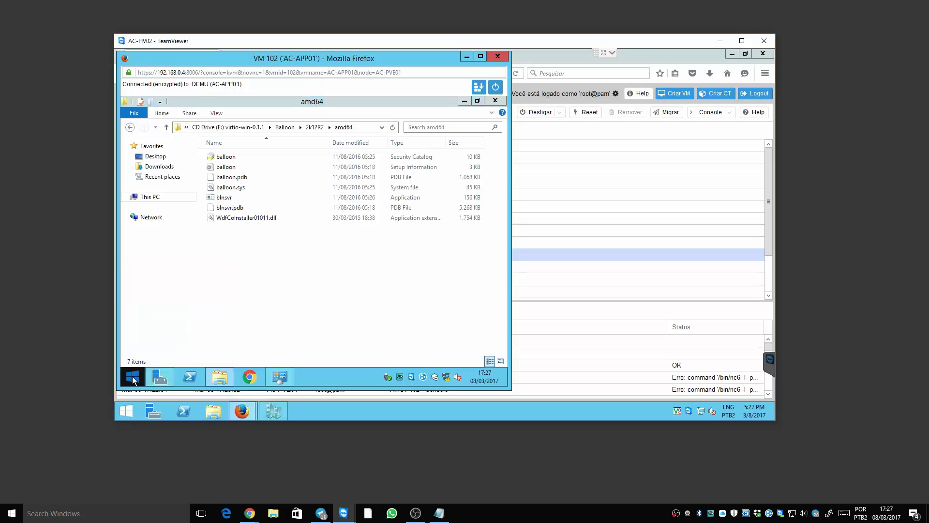
pyautogui.rightClick(158, 196)
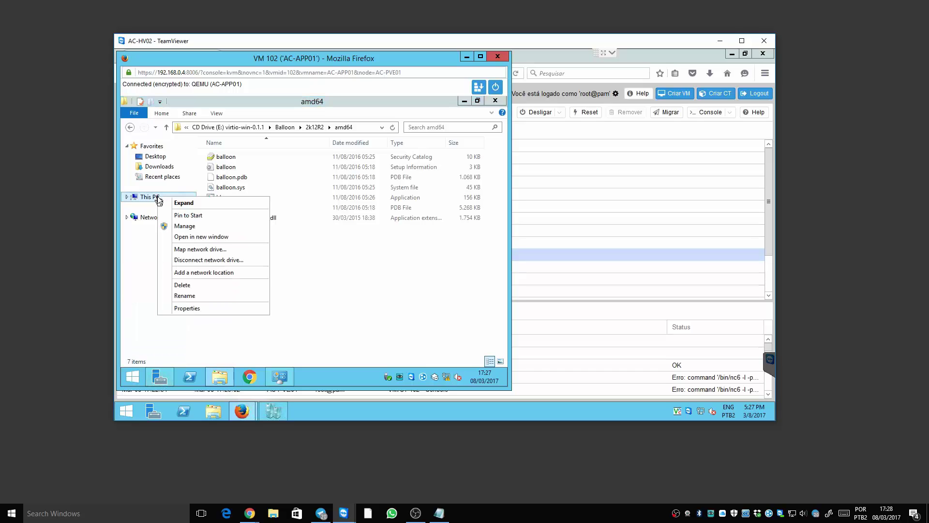
pyautogui.click(189, 308)
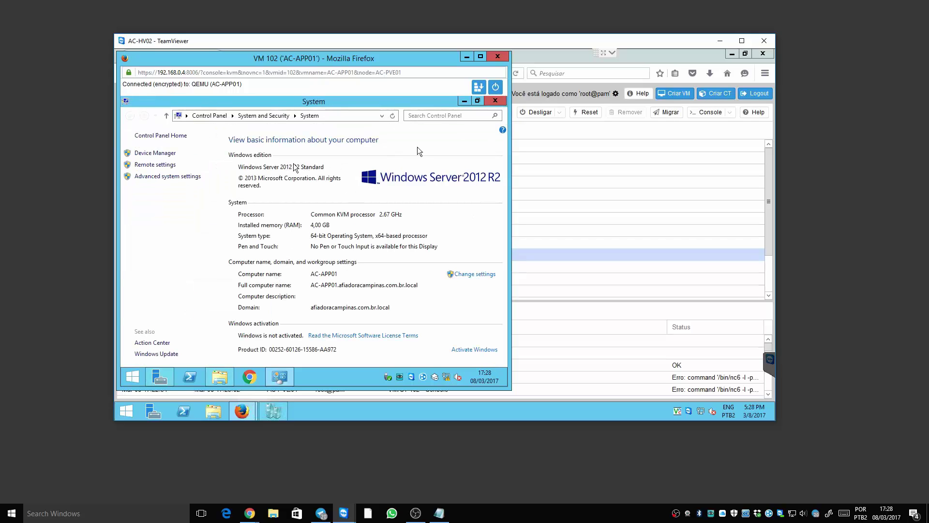
pyautogui.click(496, 102)
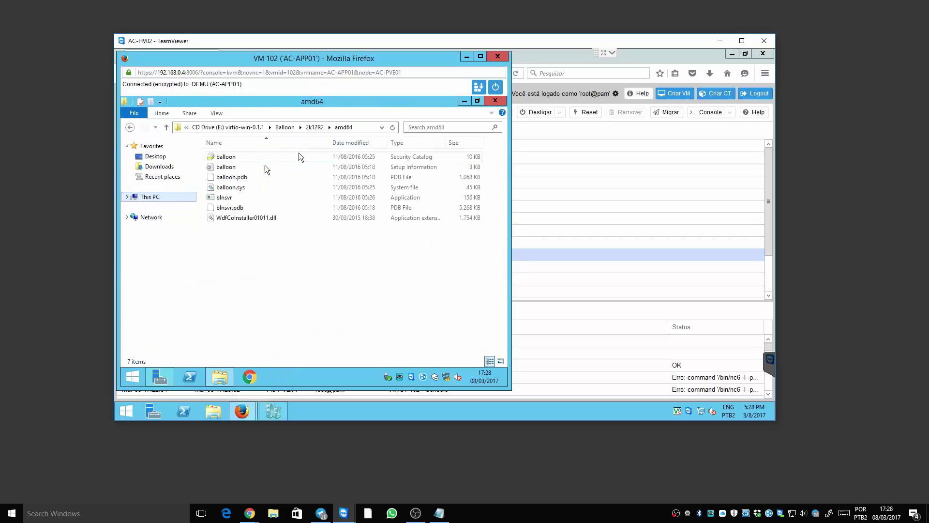
# Copy the amd64 folder from Balloon\2k12R2 on the virtio-win CD into C:\Program Files (x86)
pyautogui.click(315, 127)
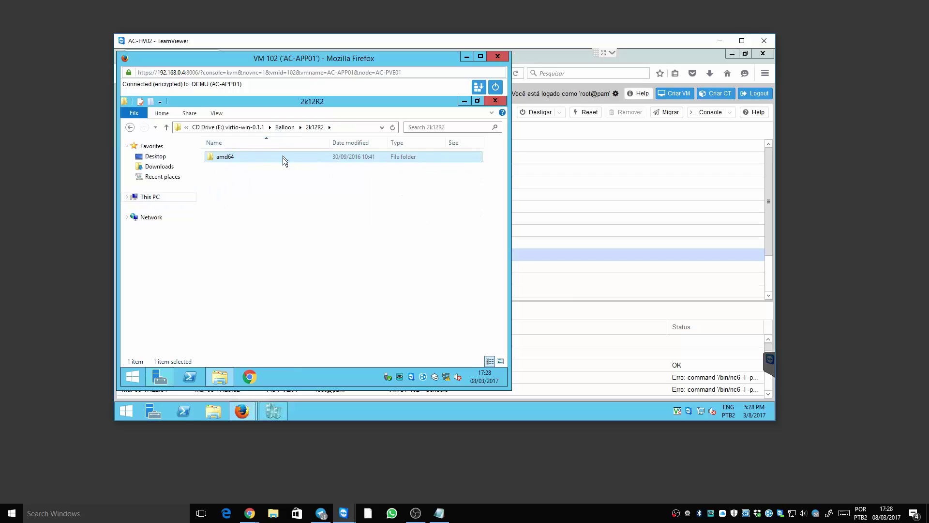
pyautogui.click(162, 196)
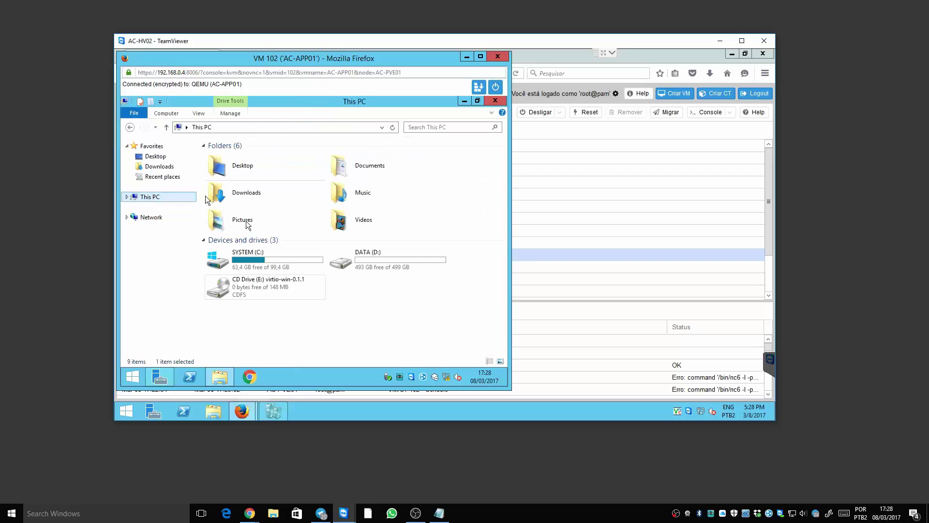
pyautogui.click(255, 262)
pyautogui.doubleClick(255, 262)
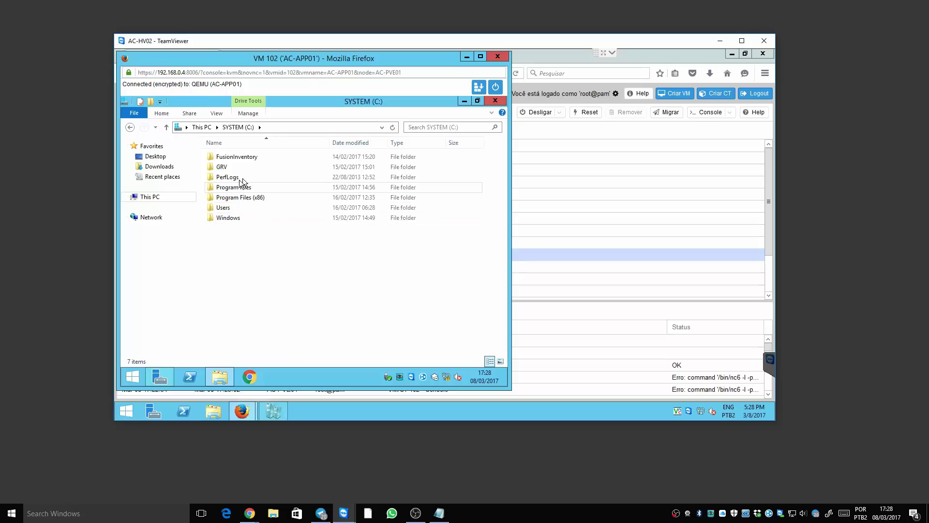
pyautogui.doubleClick(239, 197)
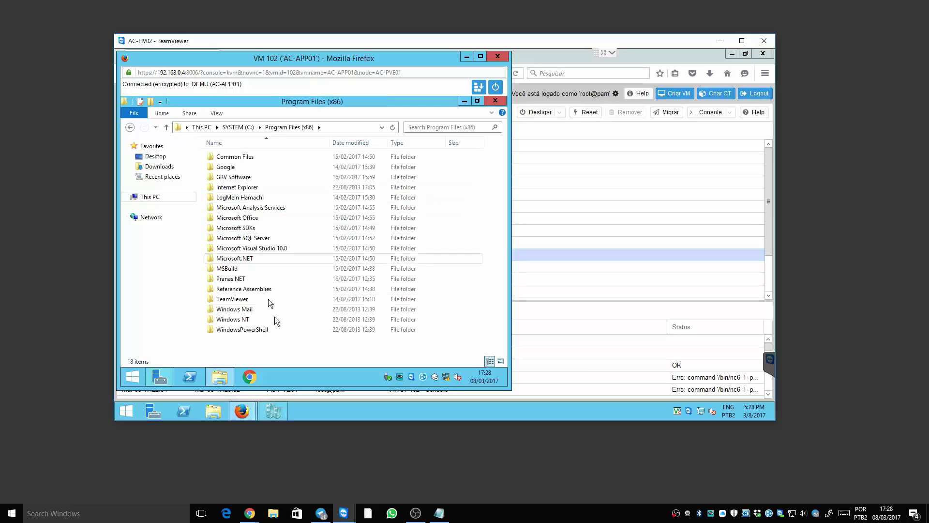
pyautogui.hotkey('ctrl', 'v')
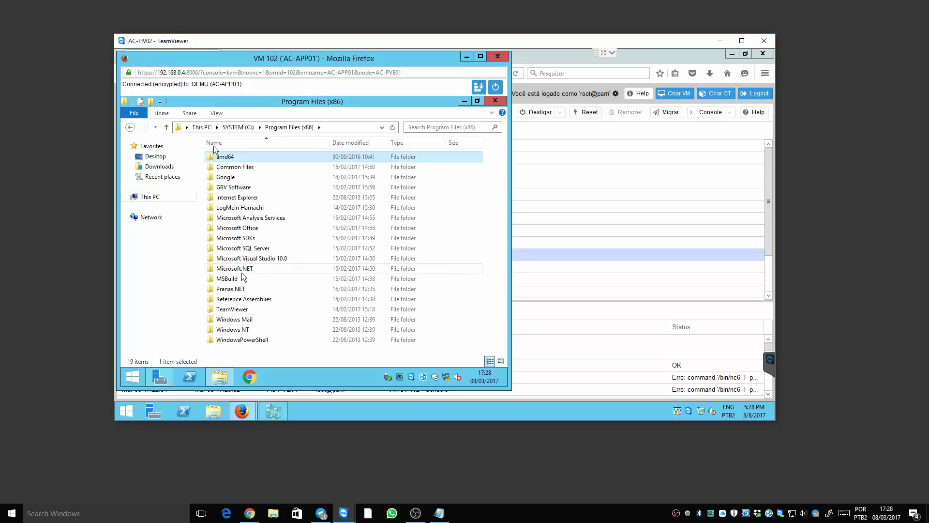
# Rename the copied amd64 folder in Program Files (x86) to Balloon
pyautogui.rightClick(222, 156)
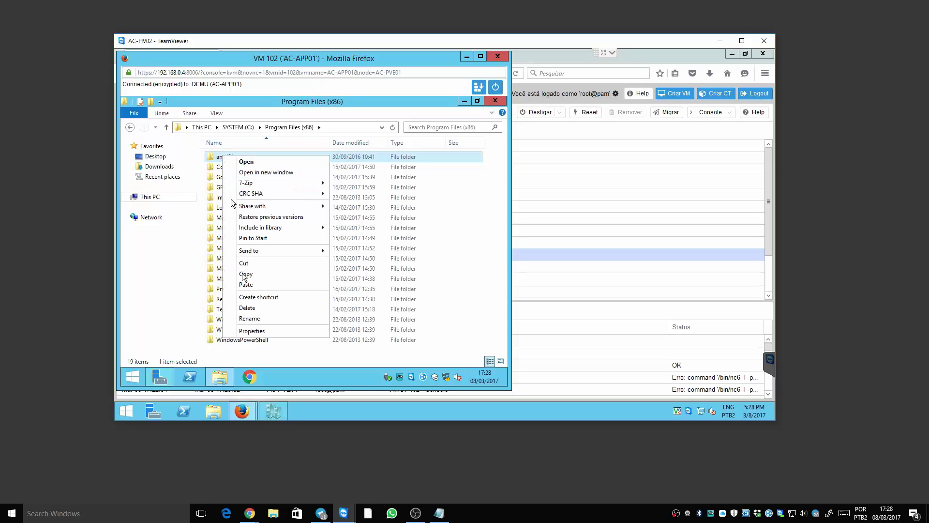
pyautogui.click(249, 318)
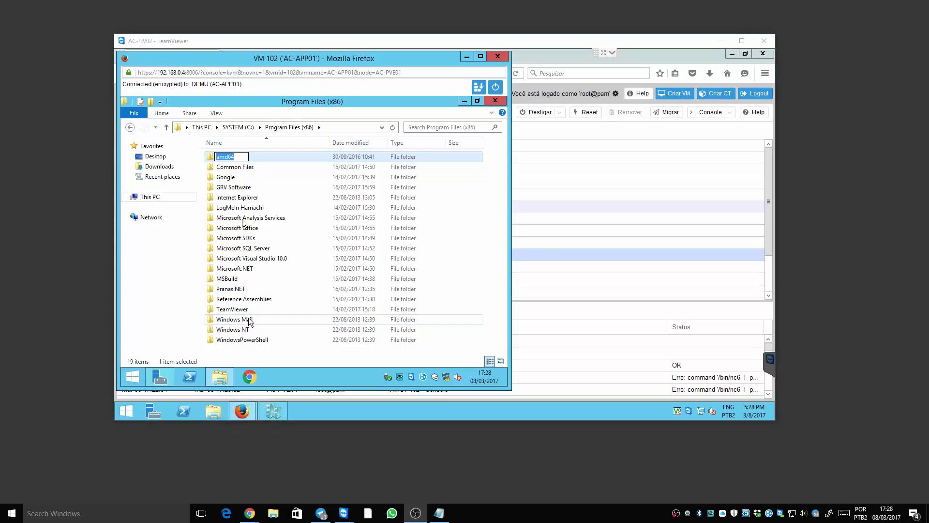
pyautogui.click(239, 158)
pyautogui.doubleClick(239, 160)
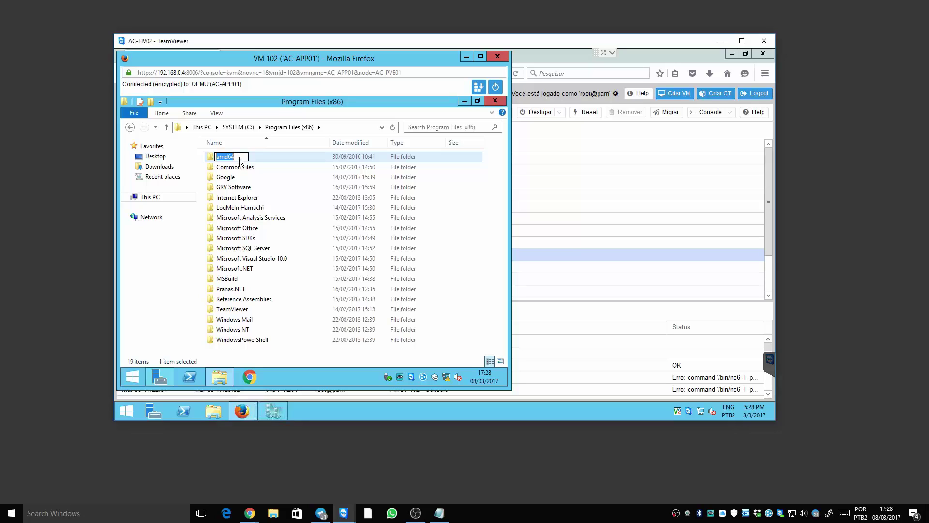
pyautogui.write('Balloon')
pyautogui.click(162, 286)
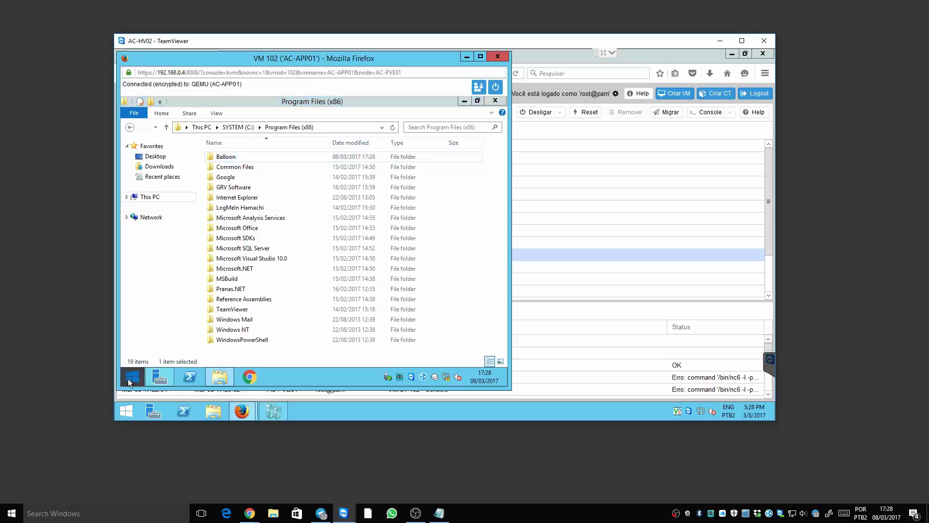
# Open a Command Prompt and change the working directory to C:\Program Files (x86)\Balloon
pyautogui.click(130, 381)
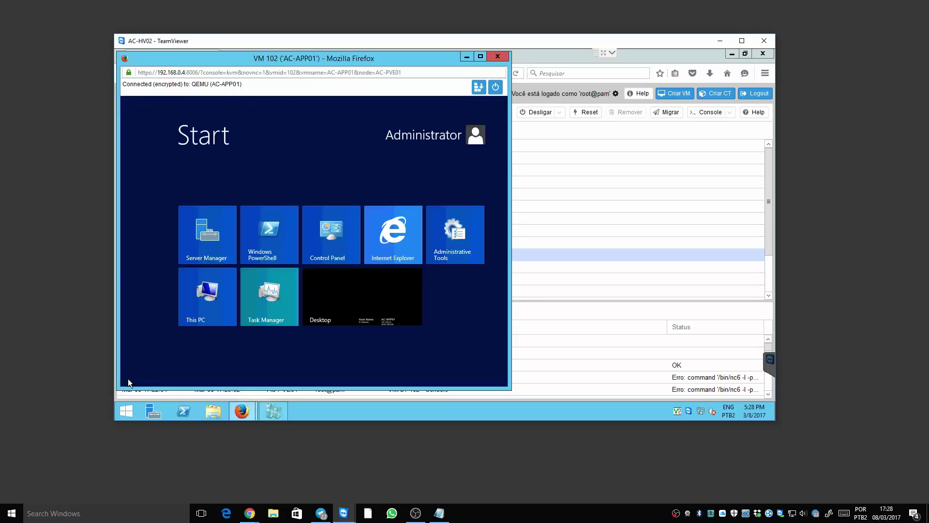
pyautogui.write('cmd')
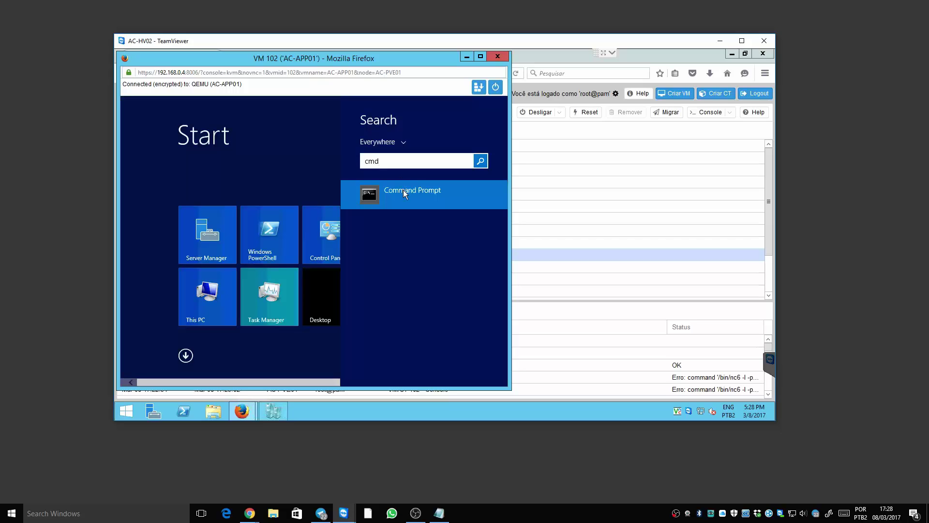
pyautogui.click(403, 190)
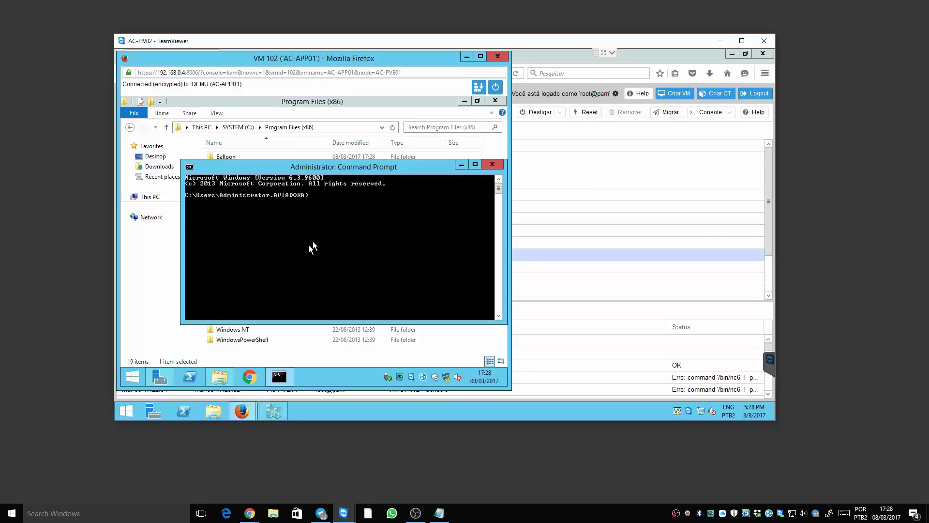
pyautogui.write('cd')
pyautogui.write('cd pt')
pyautogui.press('BackSpace')
pyautogui.press('Tab')
pyautogui.press('Tab')
pyautogui.press('Return')
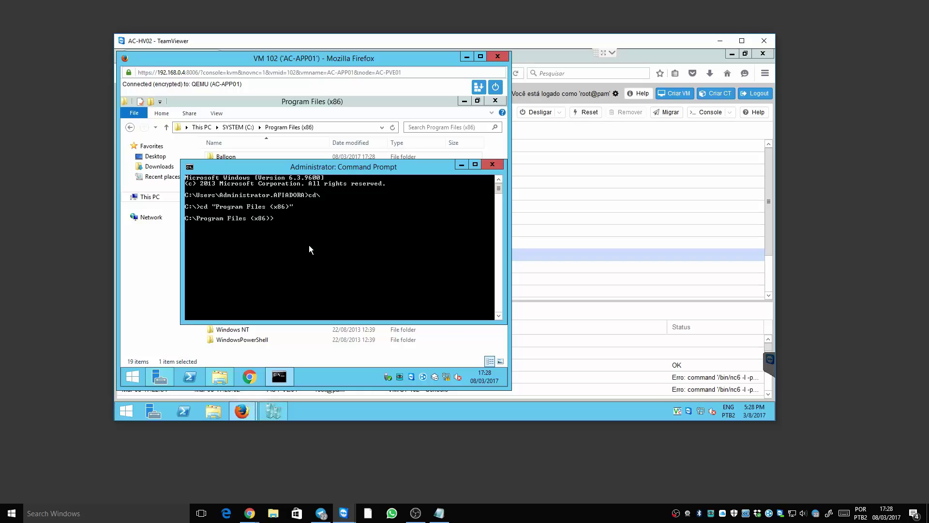
pyautogui.write('cd ba')
pyautogui.press('Tab')
pyautogui.press('Return')
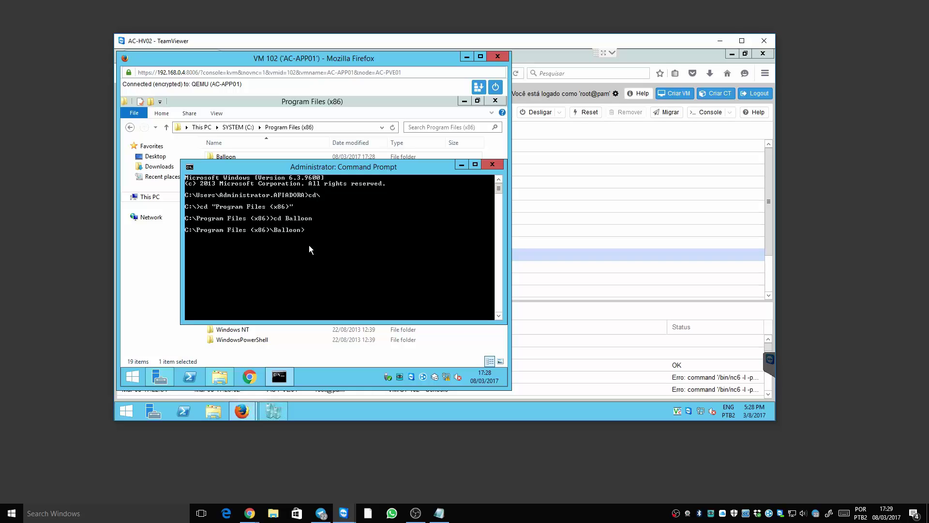
# List the Balloon folder's files, install the balloon service with blnsvr.exe -i, and exit the Command Prompt
pyautogui.write('dir')
pyautogui.press('Return')
pyautogui.write('b')
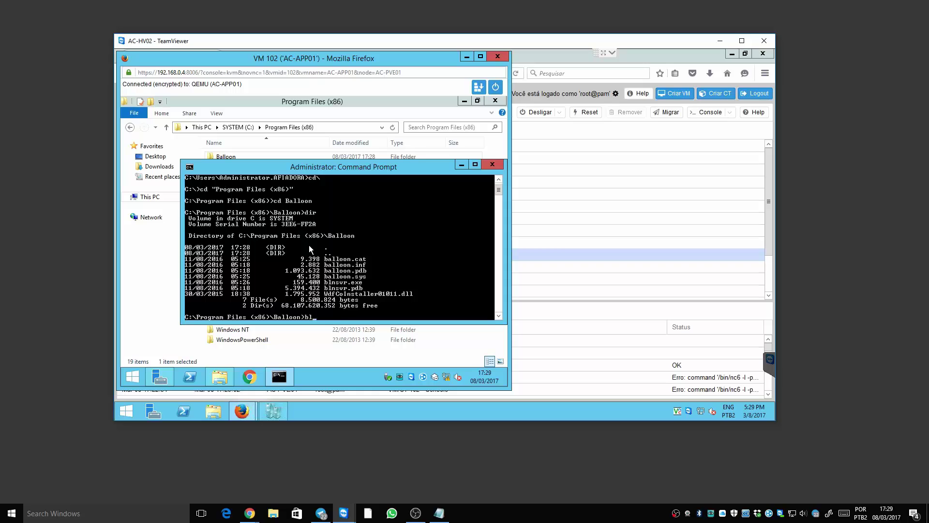
pyautogui.write('l')
pyautogui.press('Tab')
pyautogui.press('Return')
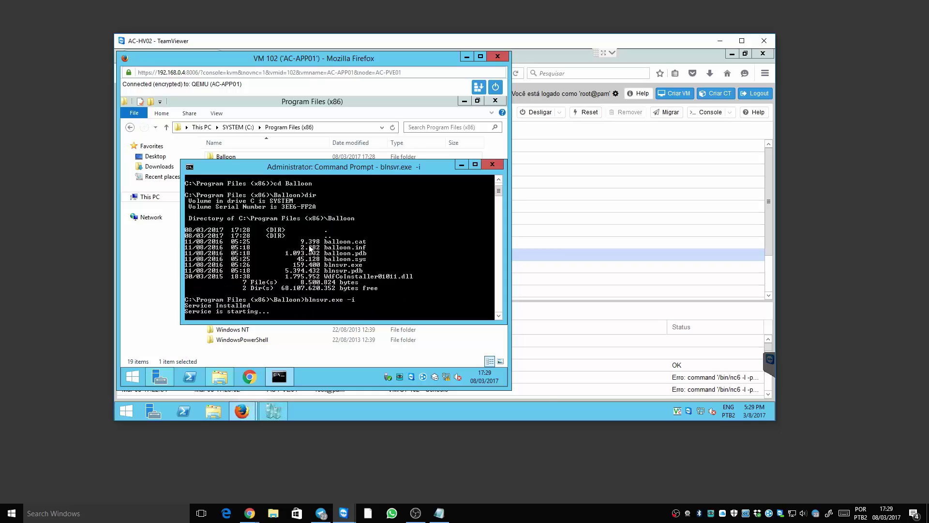
pyautogui.write('exit')
pyautogui.press('Return')
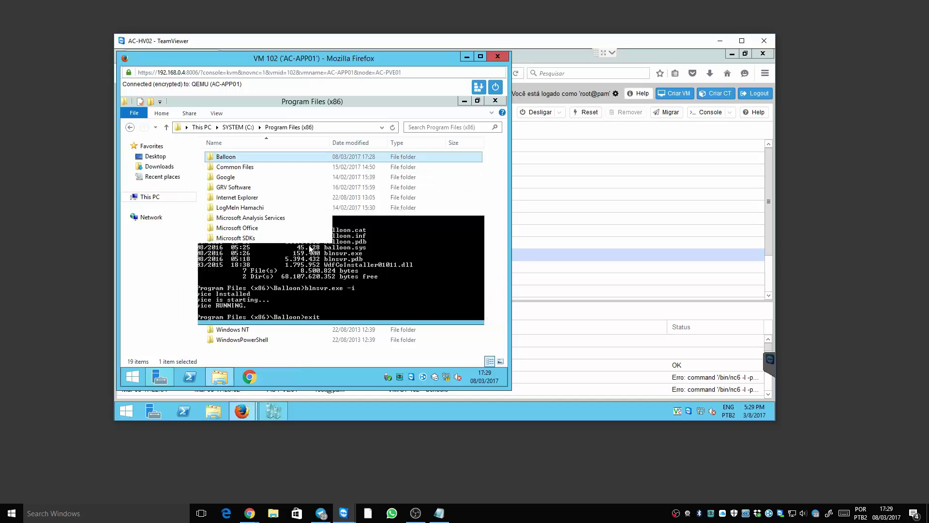
# Install the QEMU guest agent with qemu-ga-x64 from the virtio-win CD's guest-agent folder, and close File Explorer and Server Manager
pyautogui.click(209, 126)
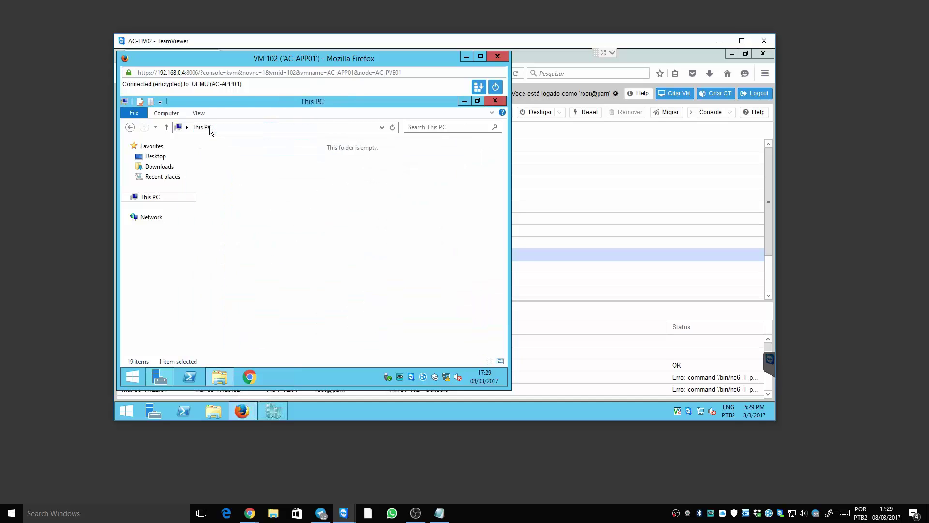
pyautogui.doubleClick(283, 287)
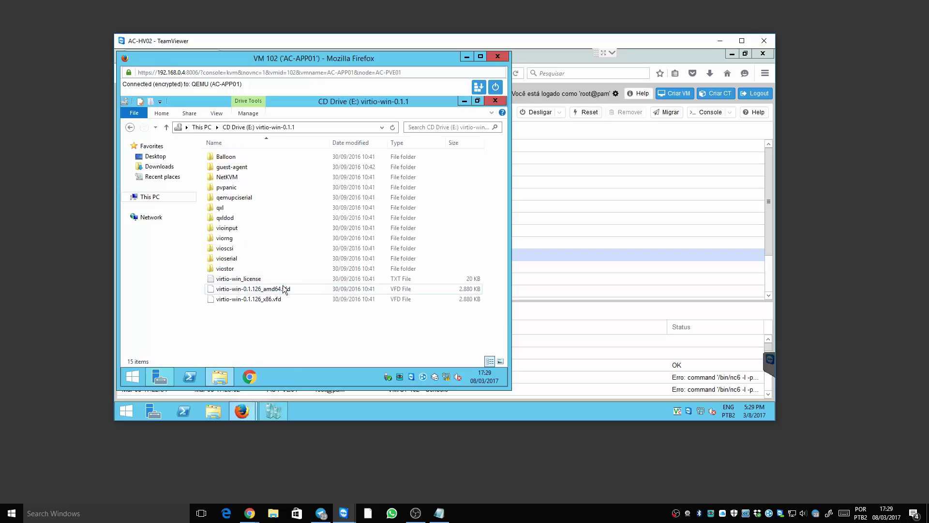
pyautogui.doubleClick(236, 167)
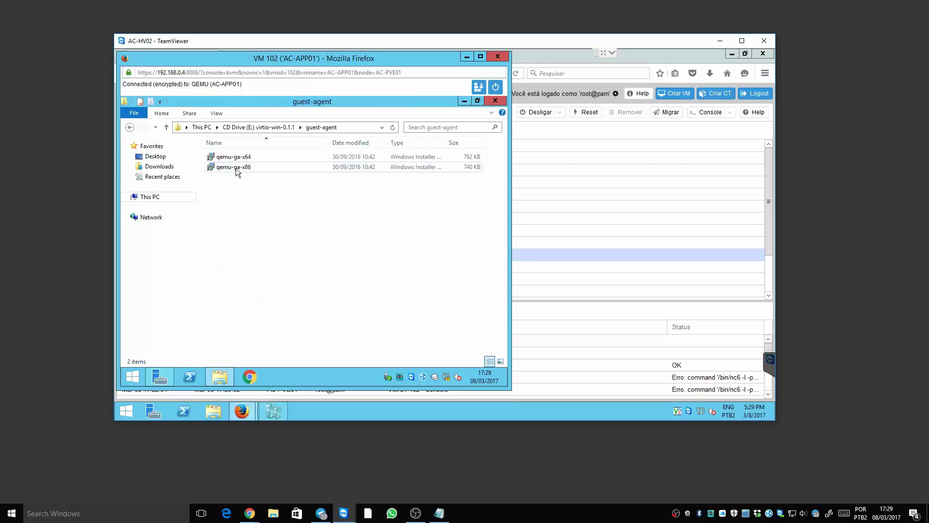
pyautogui.click(244, 160)
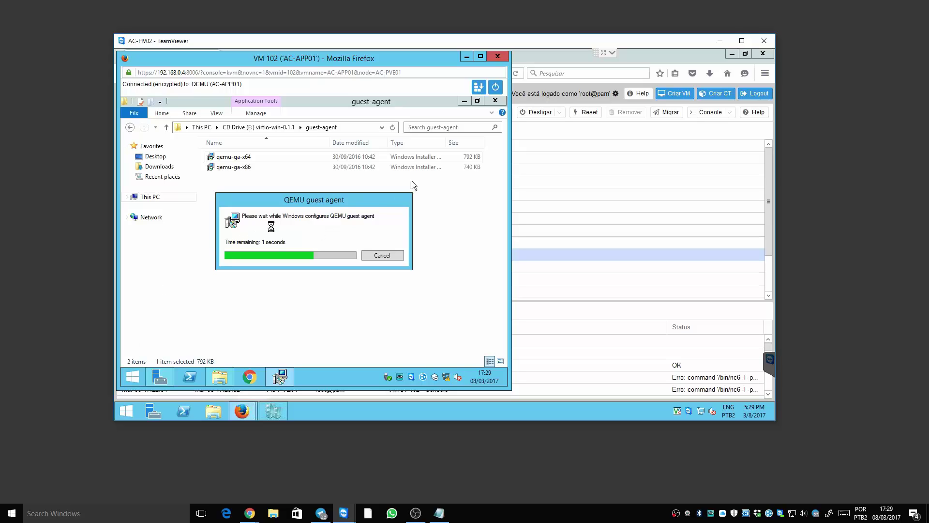
pyautogui.click(496, 102)
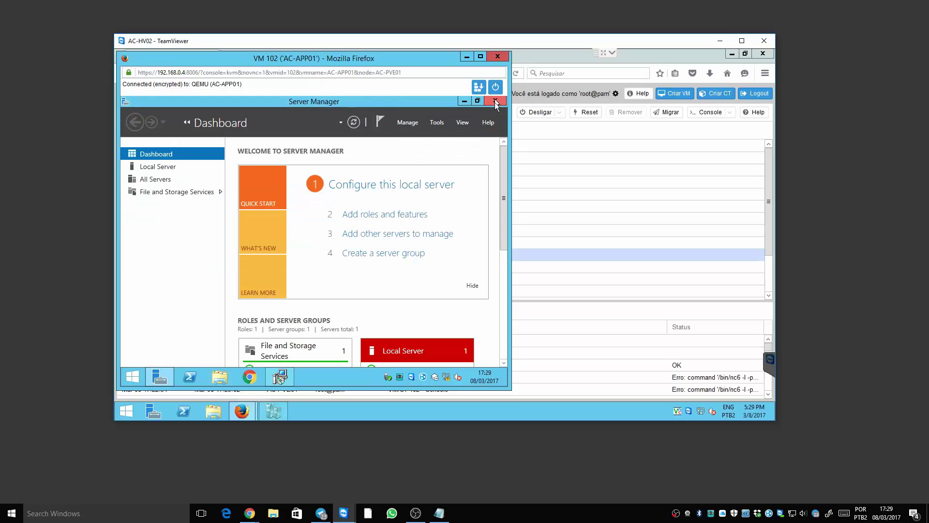
pyautogui.click(496, 102)
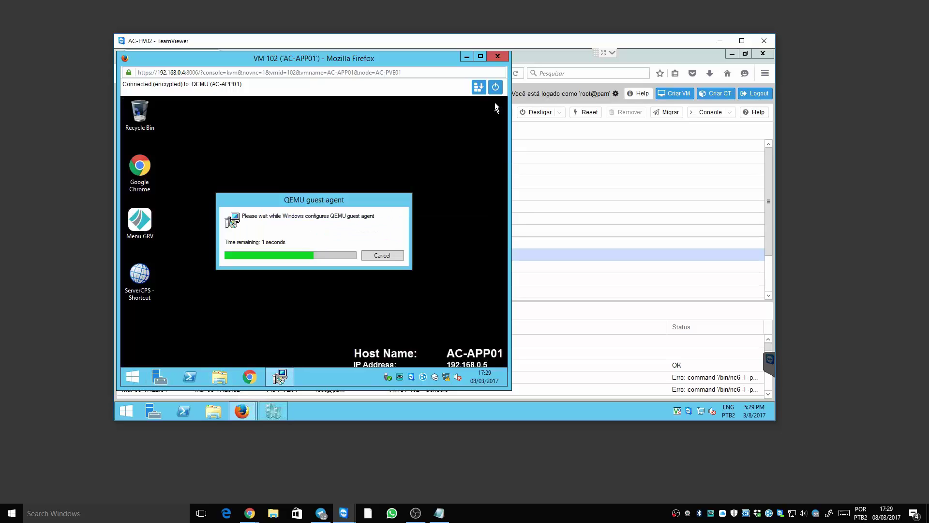
# Open the Windows Services console and check the status of Balloon Service
pyautogui.click(135, 376)
pyautogui.write('se')
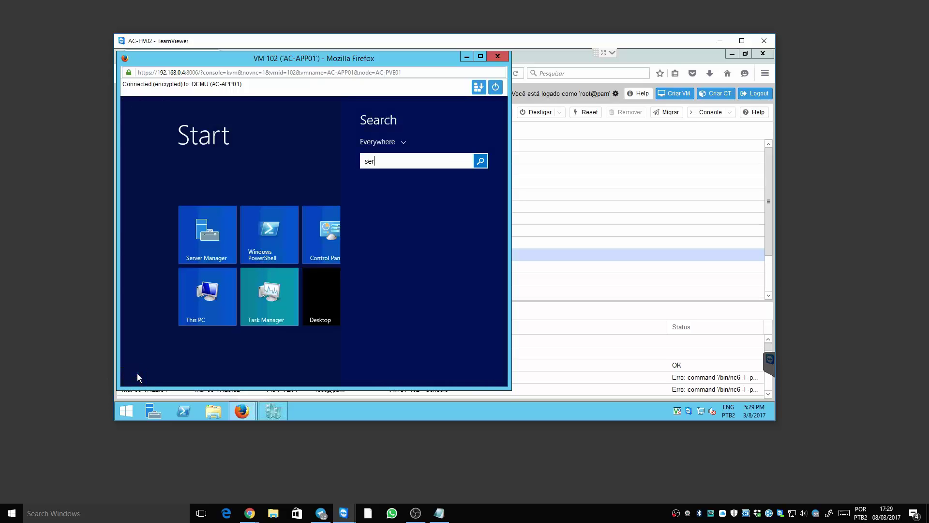
pyautogui.write('r')
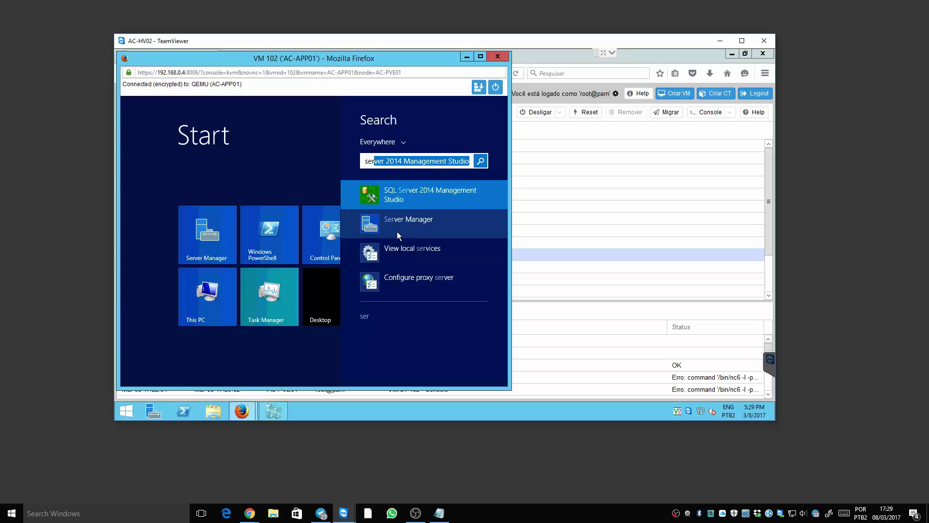
pyautogui.write('vices')
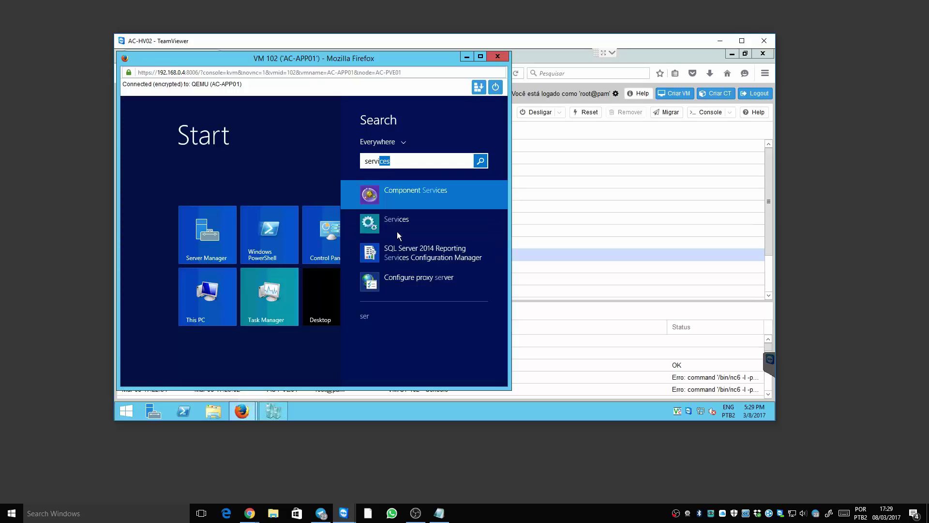
pyautogui.click(399, 225)
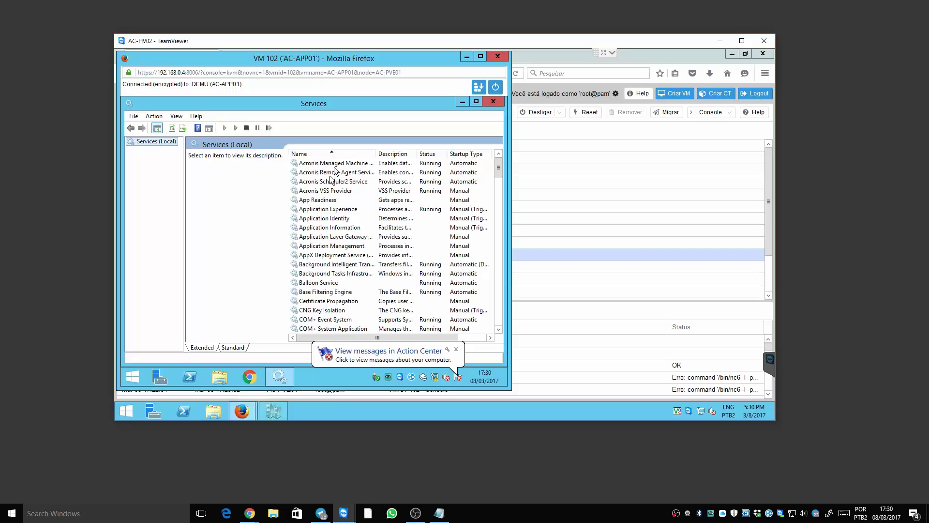
pyautogui.click(319, 282)
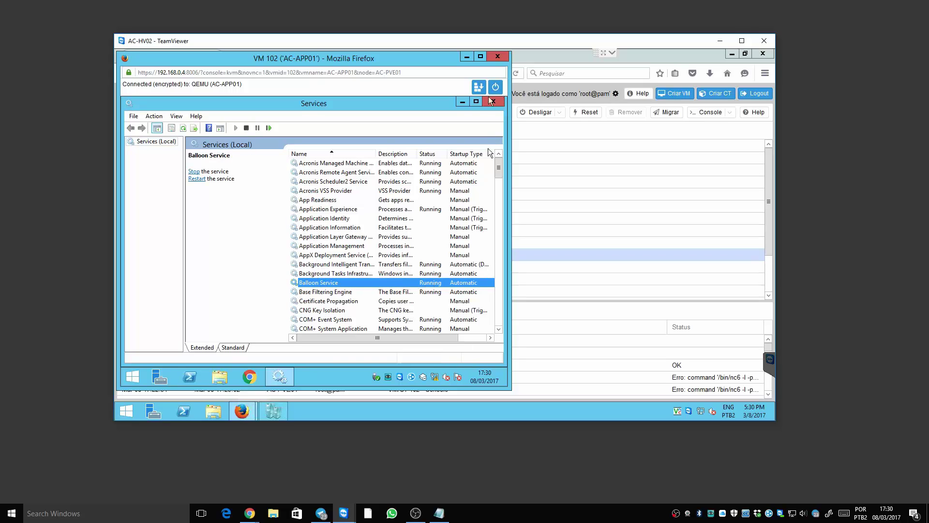
# Try to start the QEMU Guest Agent service, dismiss the resulting dialog, and close Services
pyautogui.click(465, 102)
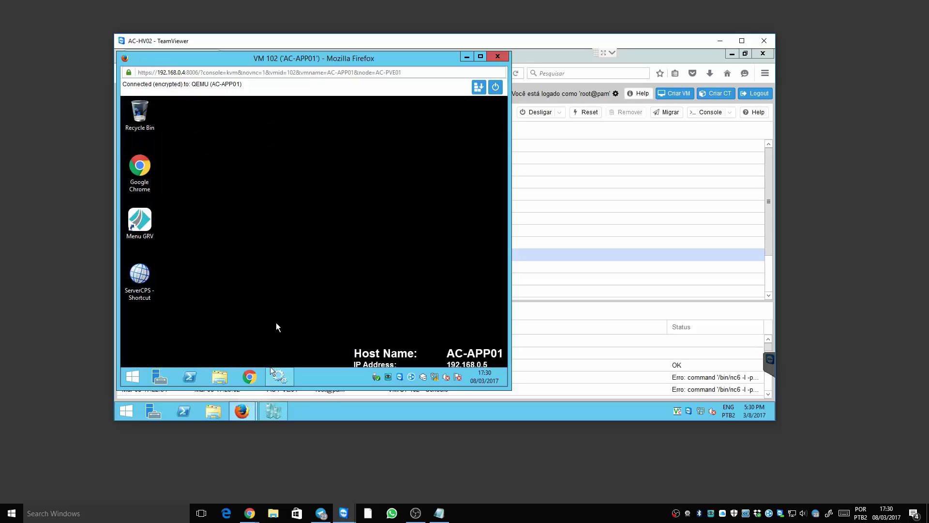
pyautogui.click(279, 376)
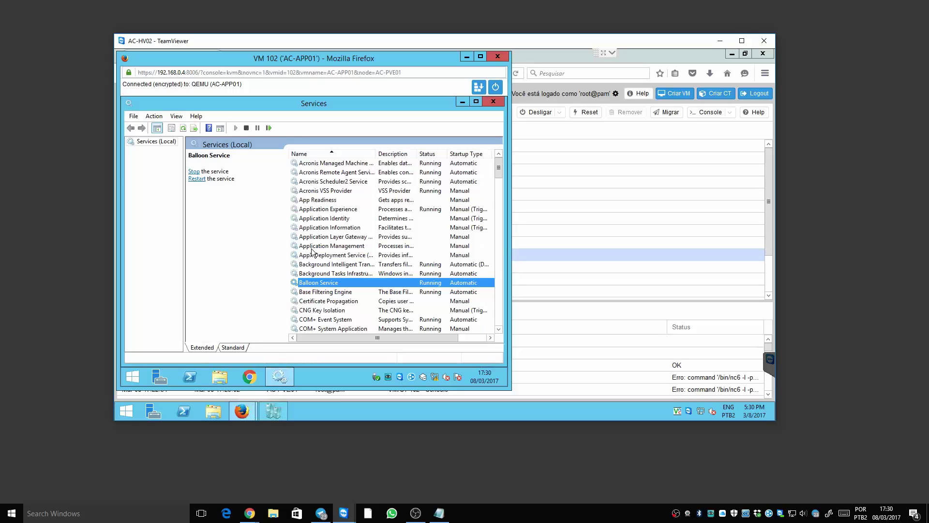
pyautogui.press('q')
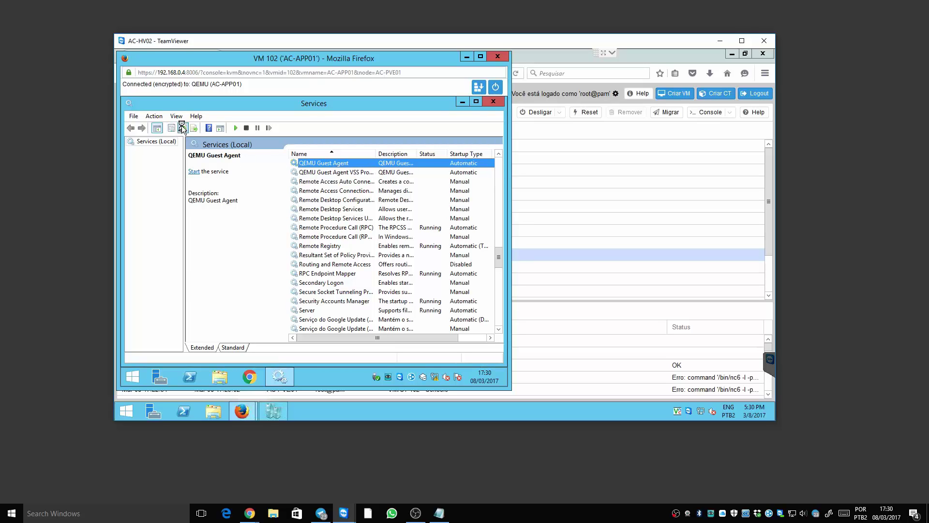
pyautogui.rightClick(353, 161)
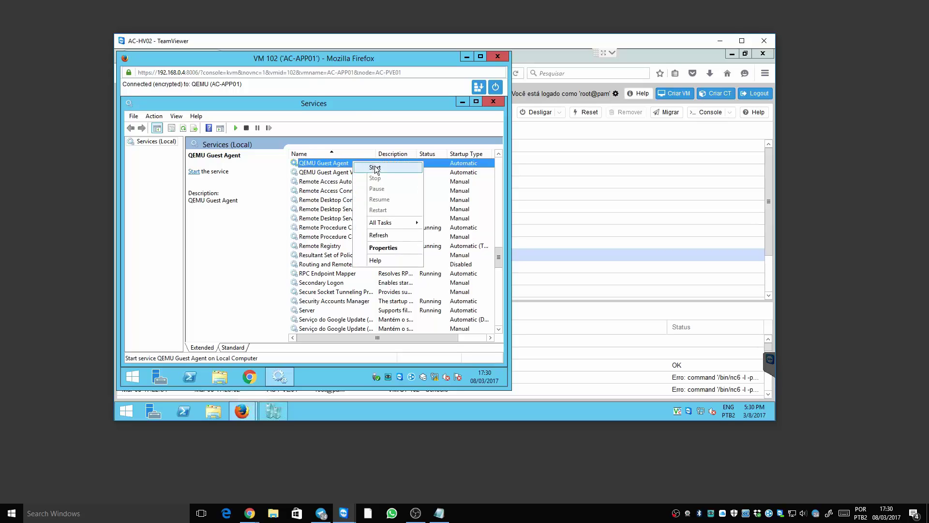
pyautogui.click(375, 168)
pyautogui.click(407, 283)
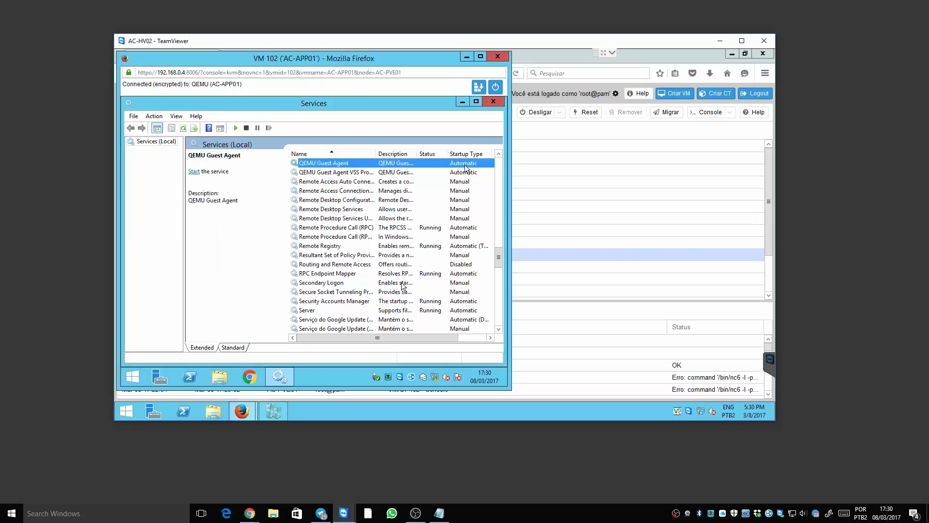
pyautogui.click(492, 103)
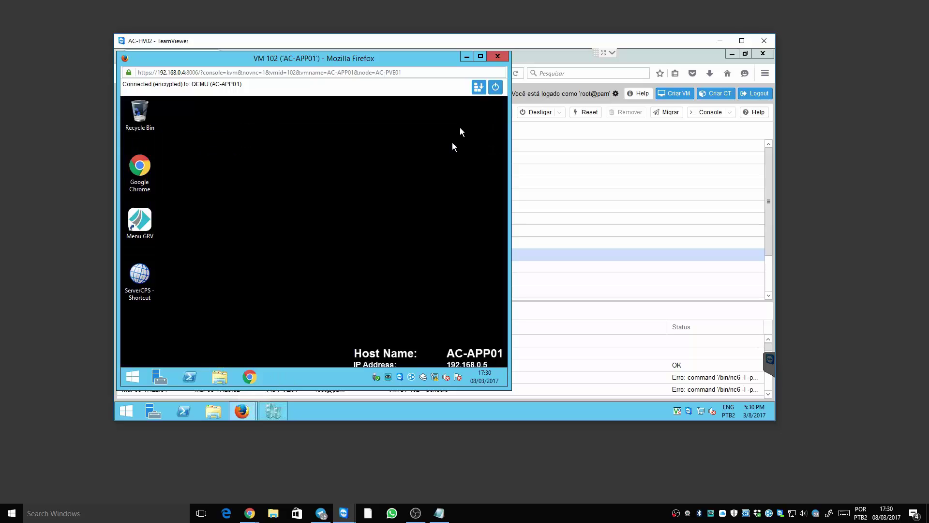
# Shut down the guest Windows with the reason Other (Unplanned), and close the VM 102 console window
pyautogui.click(128, 380)
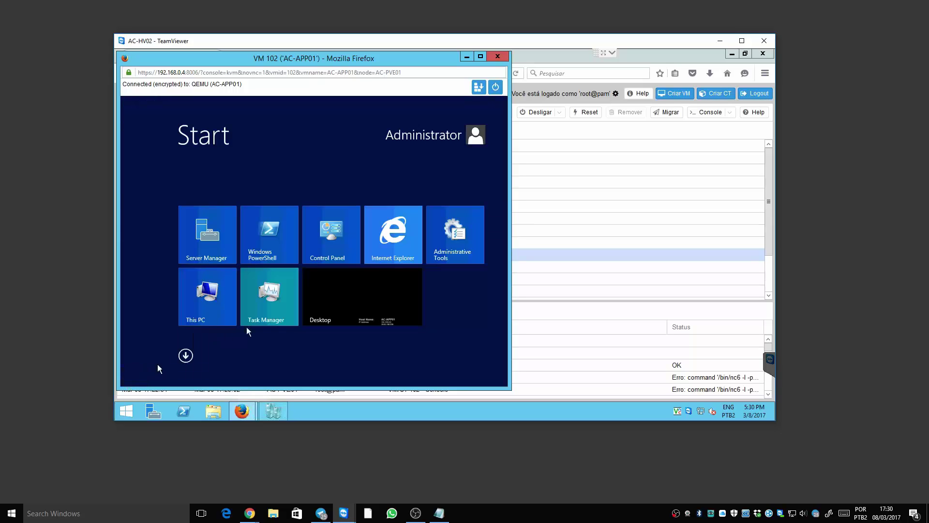
pyautogui.write('tur')
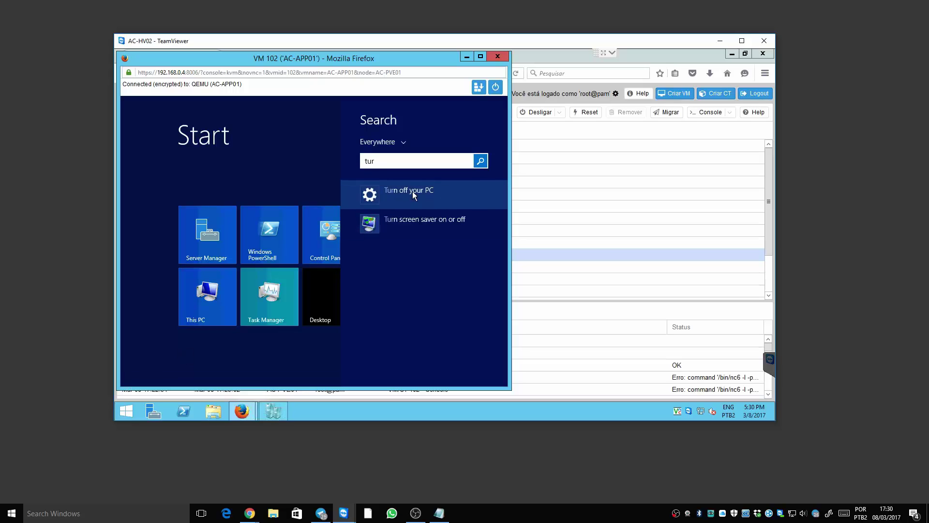
pyautogui.click(412, 190)
pyautogui.click(422, 315)
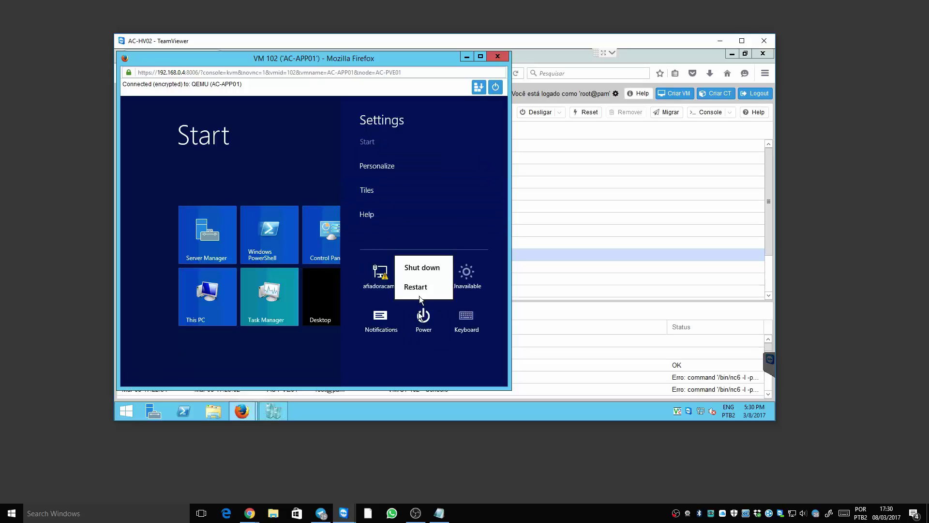
pyautogui.click(423, 268)
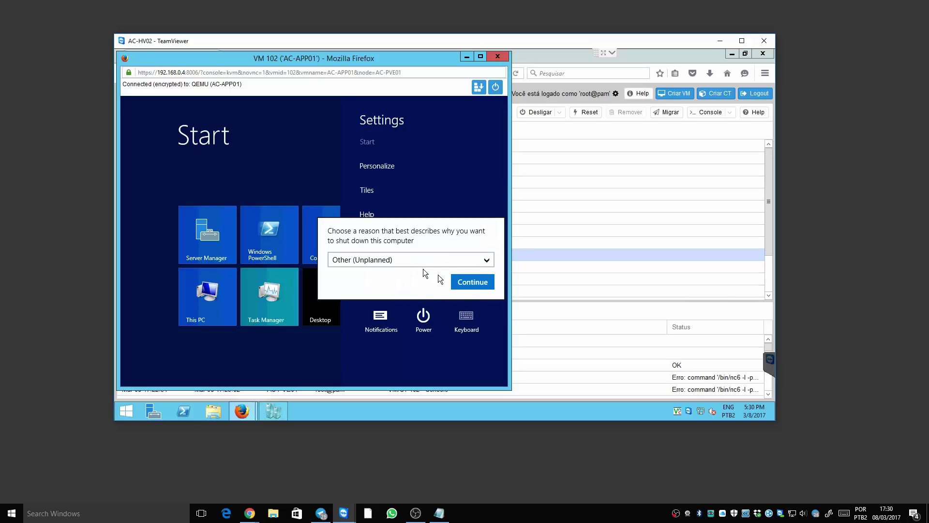
pyautogui.click(463, 283)
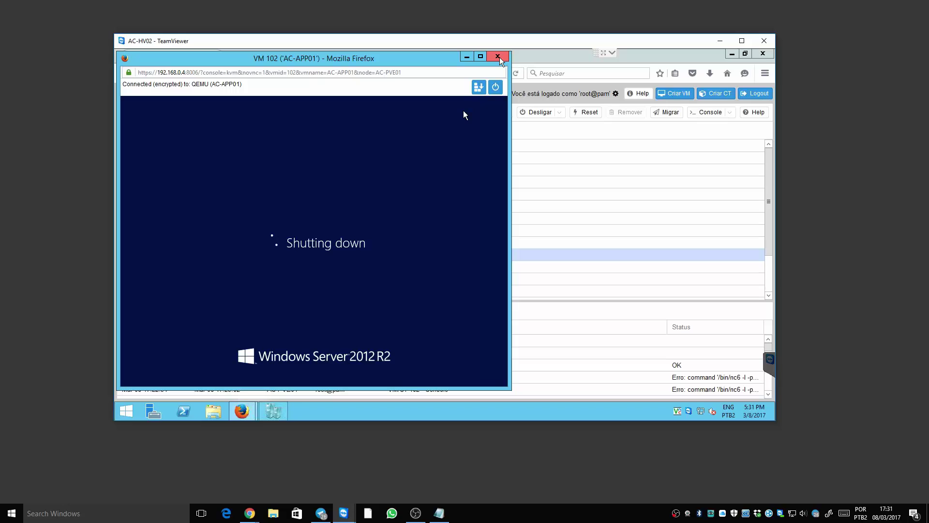
pyautogui.click(498, 57)
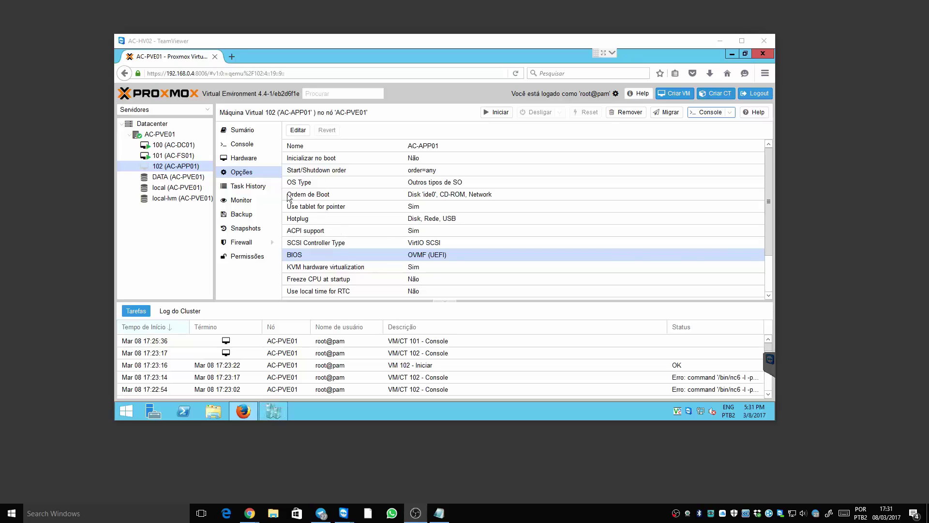
# Add a 1 GB hard disk on the SCSI bus to VM 102's hardware, stored on DATA
pyautogui.click(245, 159)
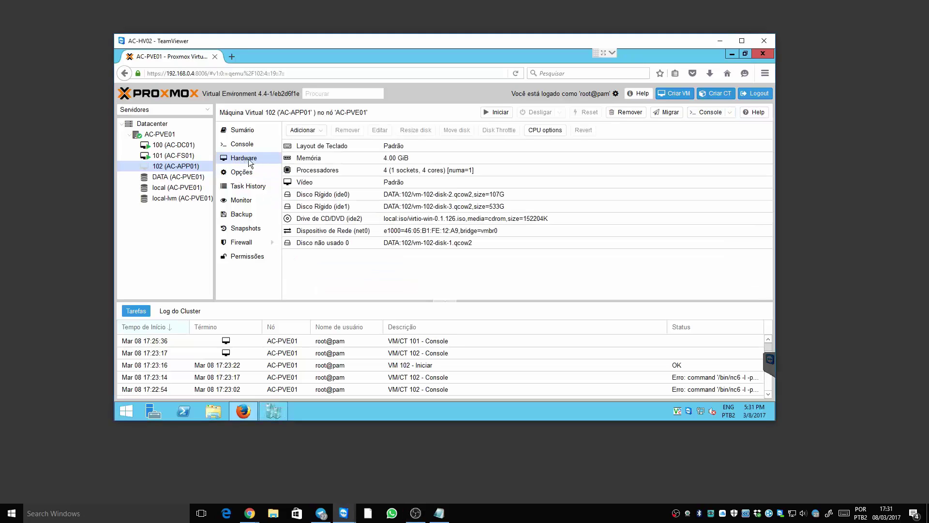
pyautogui.click(305, 130)
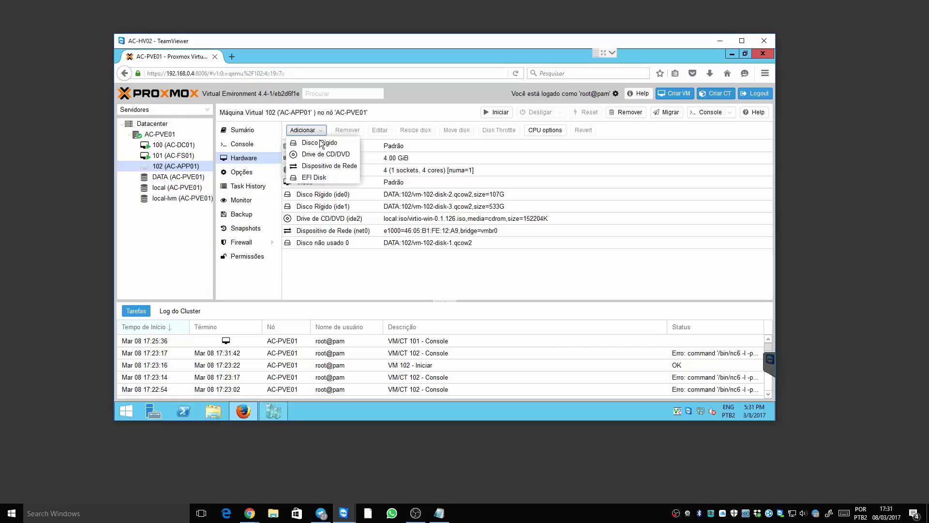
pyautogui.click(323, 144)
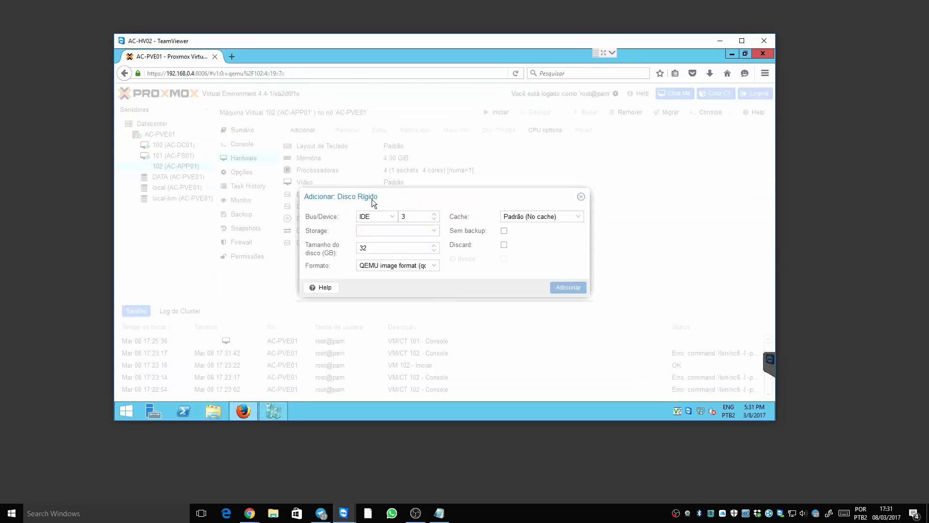
pyautogui.click(393, 217)
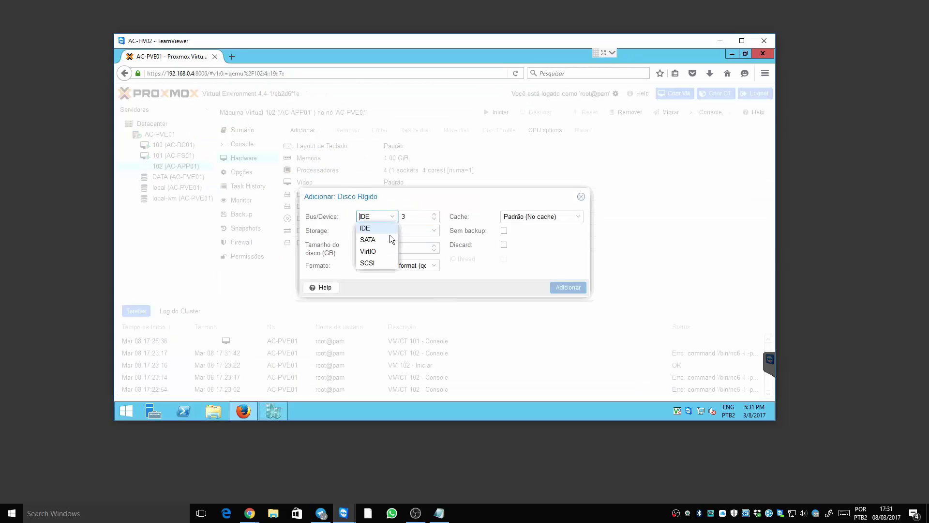
pyautogui.click(371, 262)
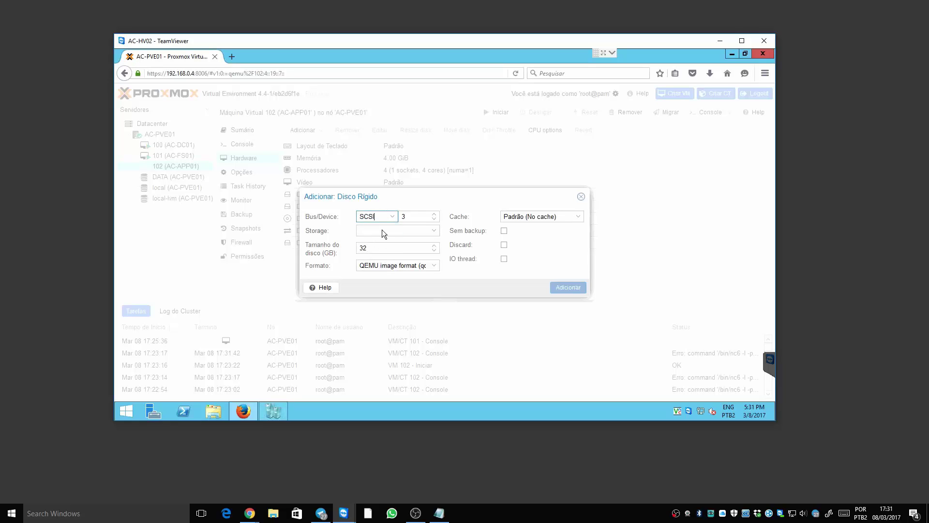
pyautogui.click(382, 230)
pyautogui.click(371, 257)
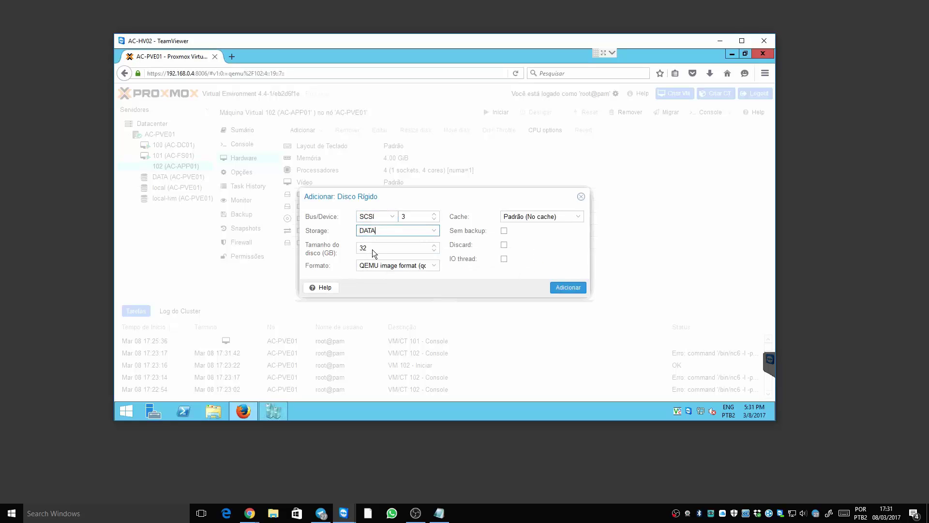
pyautogui.doubleClick(373, 248)
pyautogui.write('1')
pyautogui.click(567, 288)
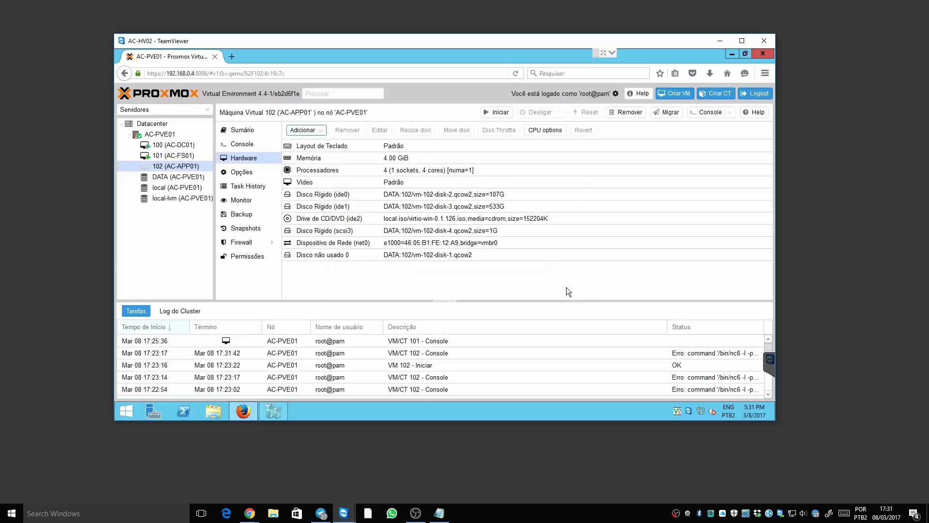
# Enable the Qemu Agent option for VM 102
pyautogui.click(241, 172)
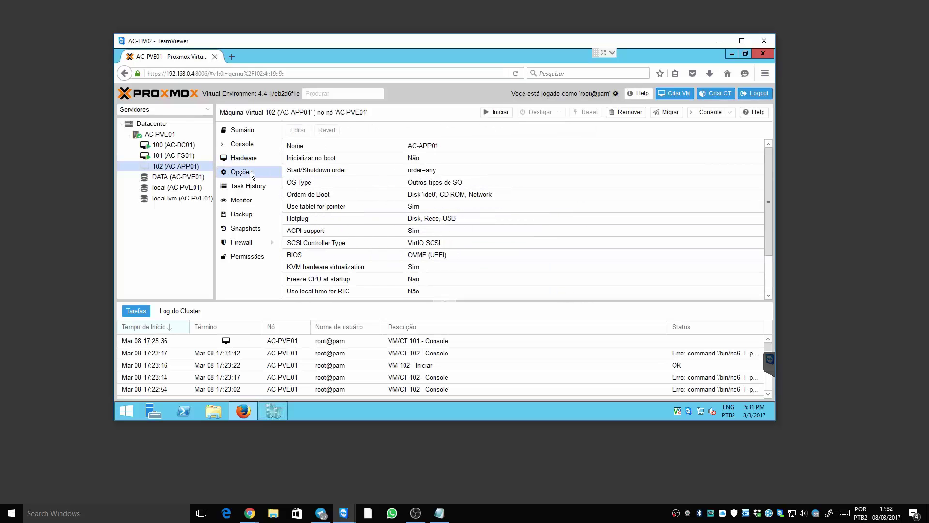
pyautogui.scroll(-2, 770, 276)
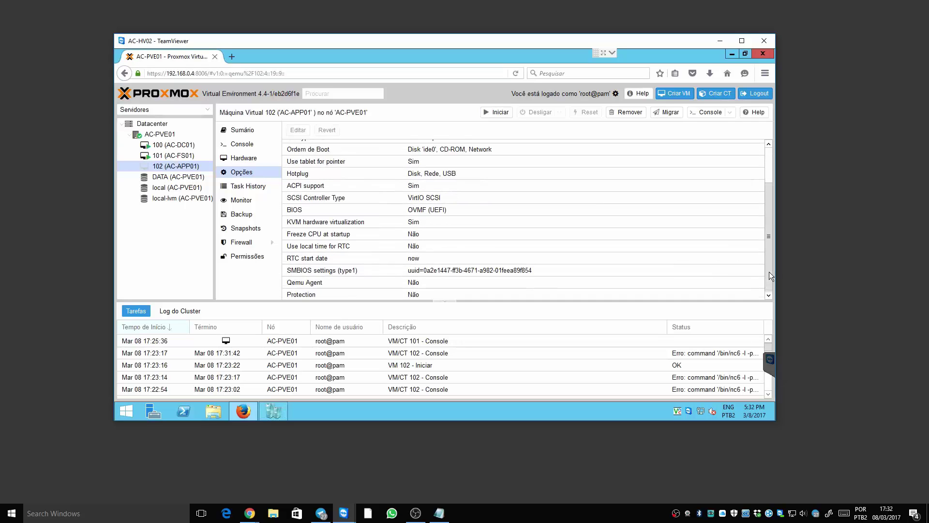
pyautogui.doubleClick(412, 279)
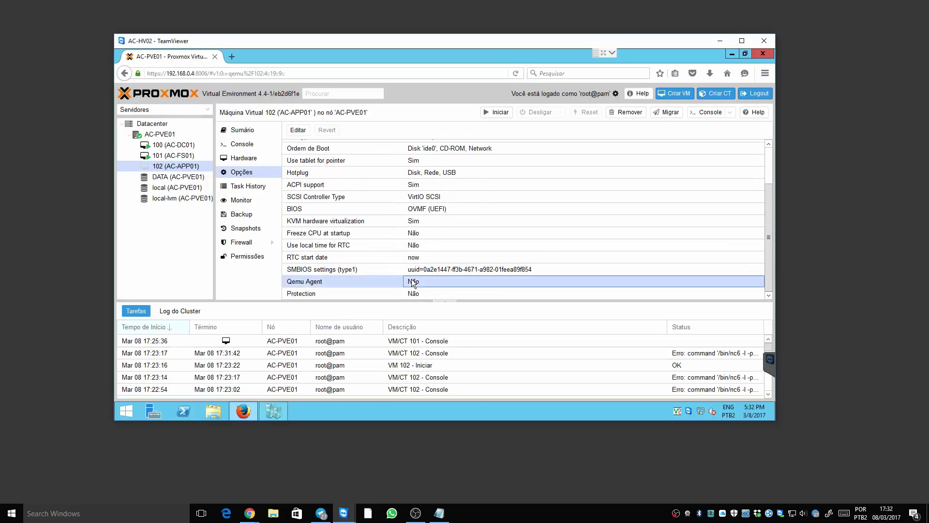
pyautogui.click(432, 242)
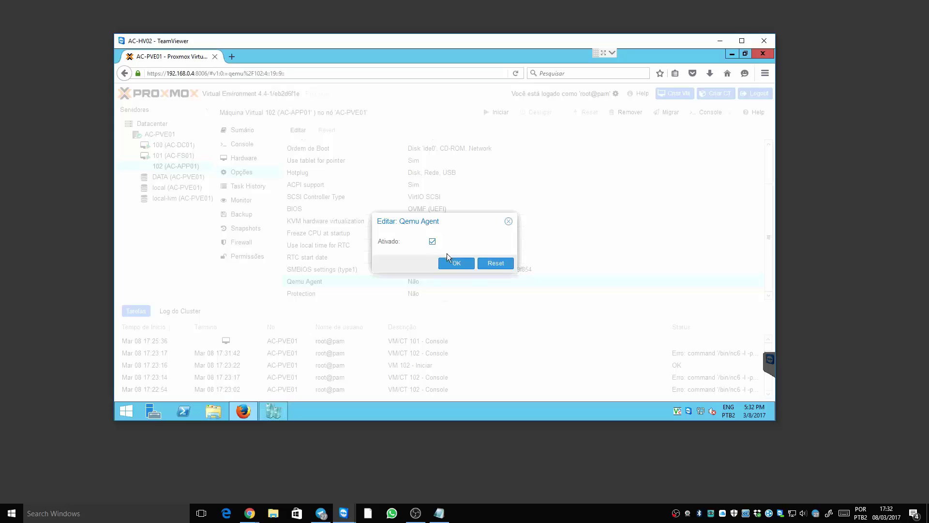
pyautogui.click(454, 263)
# Open the console of VM 102 and start the virtual machine from it
pyautogui.click(708, 112)
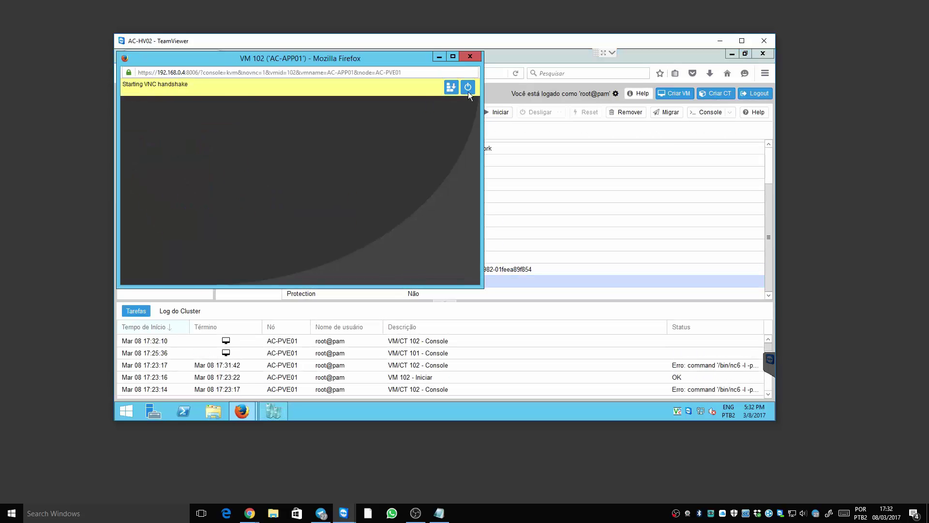
pyautogui.click(469, 91)
pyautogui.click(428, 129)
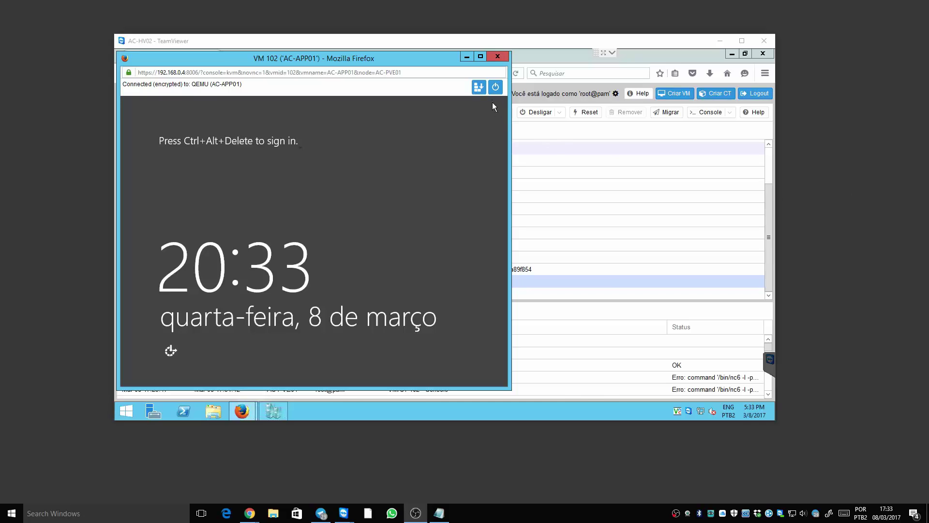
# Send Ctrl-Alt-Delete to the guest and sign in to Windows as the domain Administrator with the account password
pyautogui.click(482, 88)
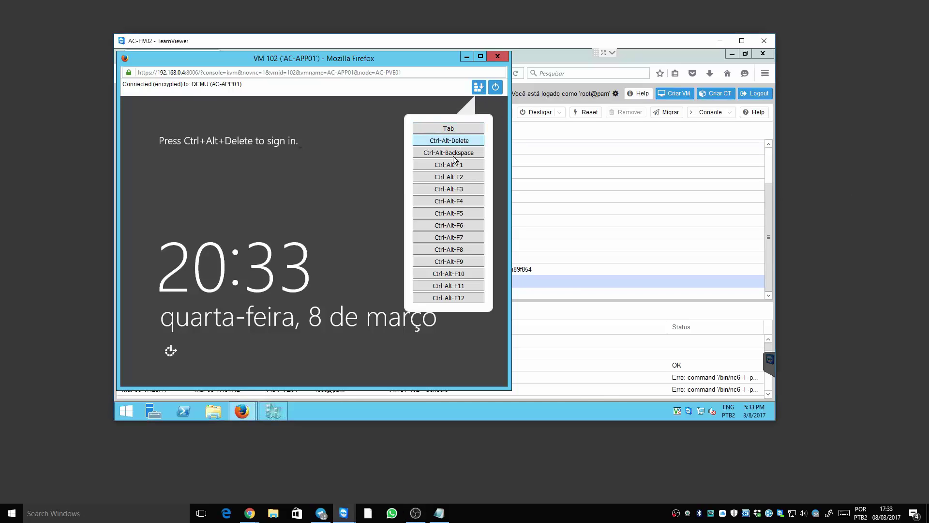
pyautogui.click(452, 139)
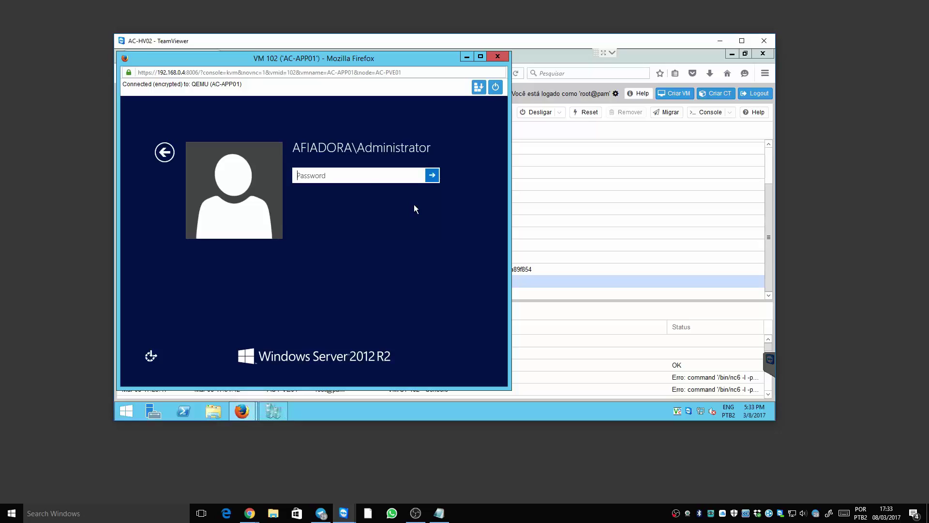
pyautogui.write('************')
pyautogui.press('Return')
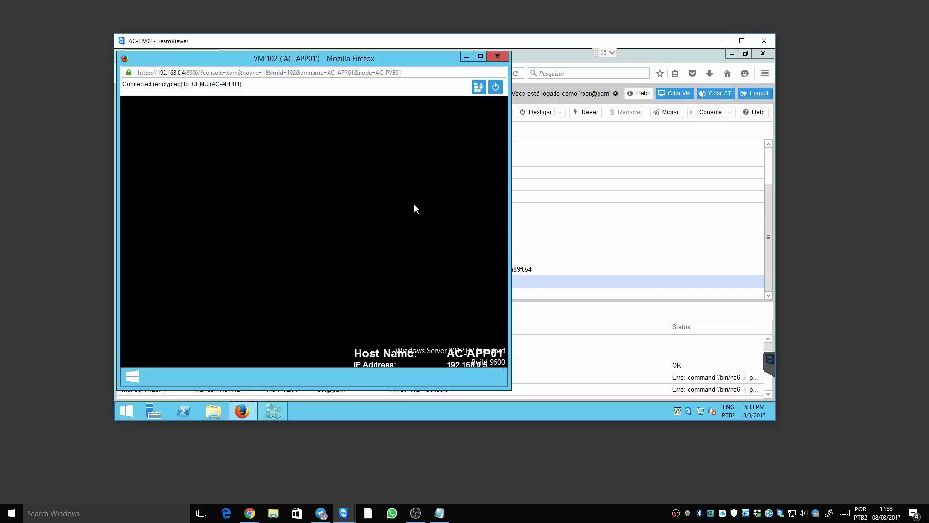
# Open the guest's Services console, check the QEMU services, and try to start the QEMU Guest Agent service
pyautogui.click(131, 377)
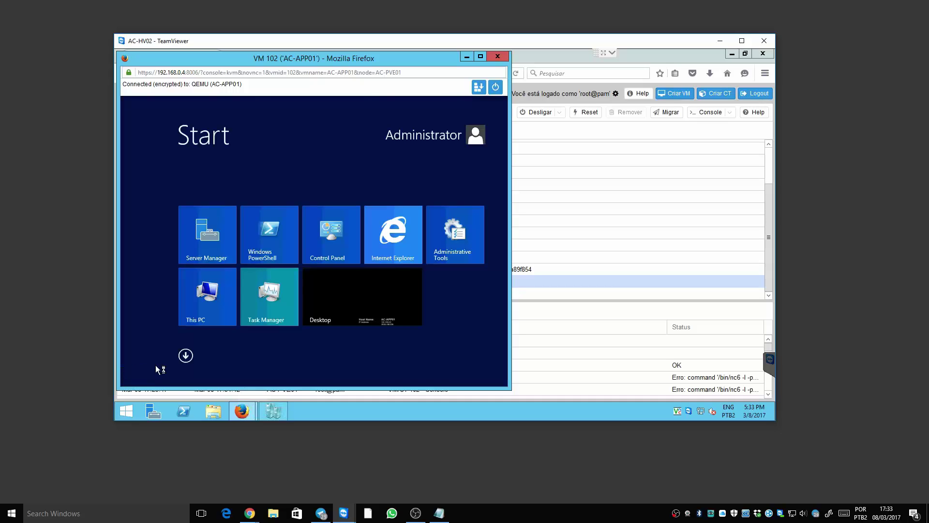
pyautogui.write('services')
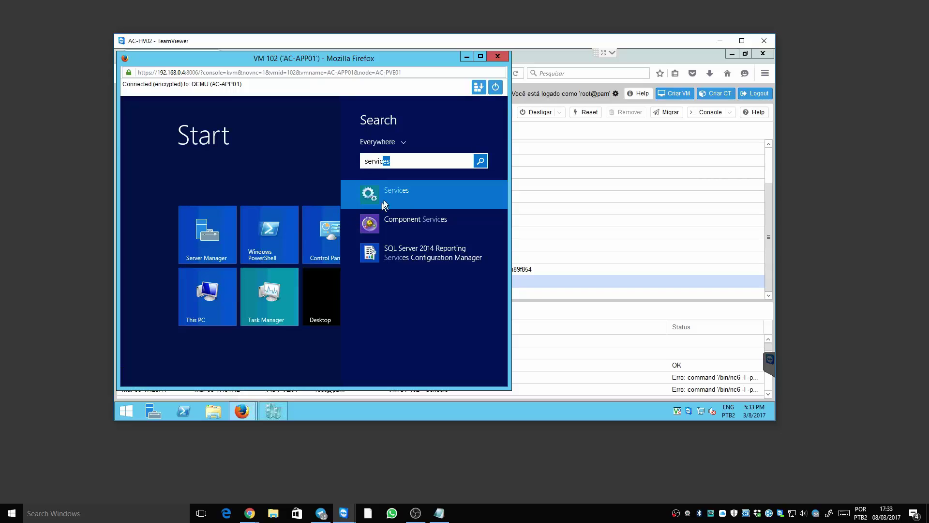
pyautogui.click(384, 199)
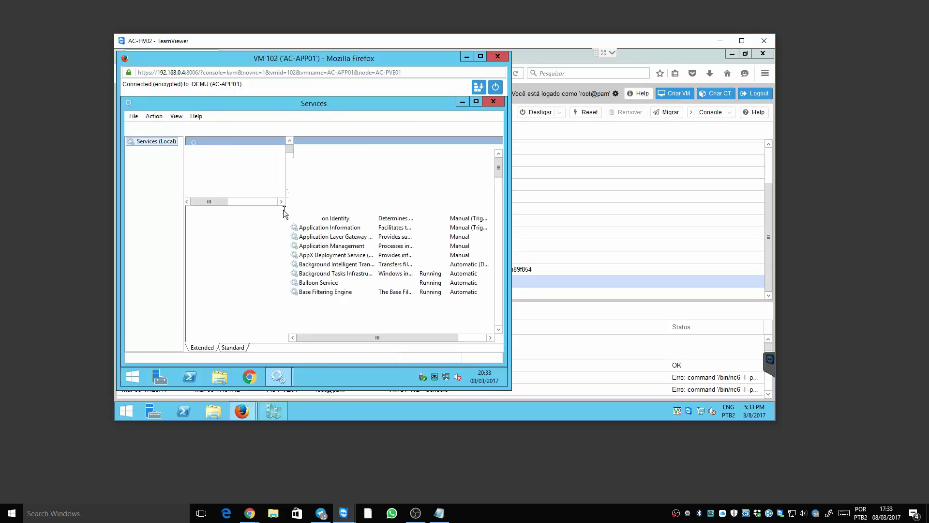
pyautogui.click(324, 219)
pyautogui.press('q')
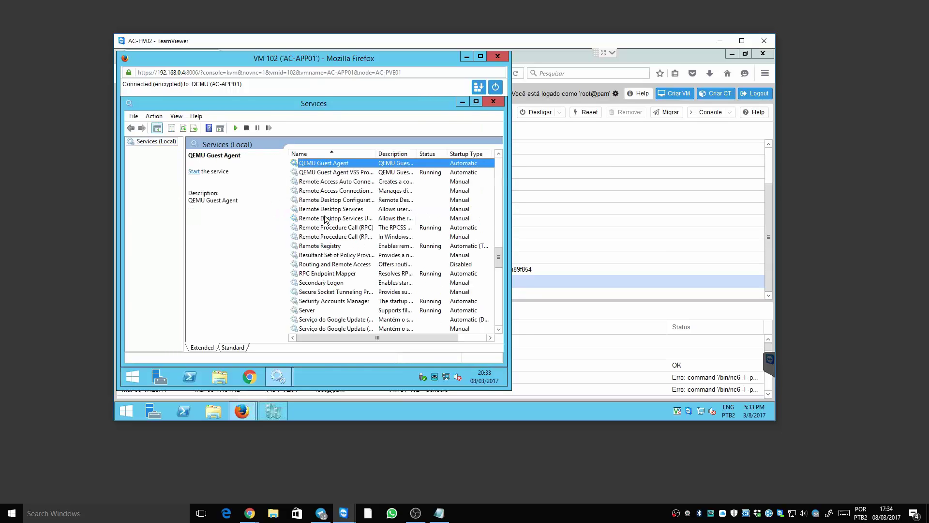
pyautogui.click(361, 173)
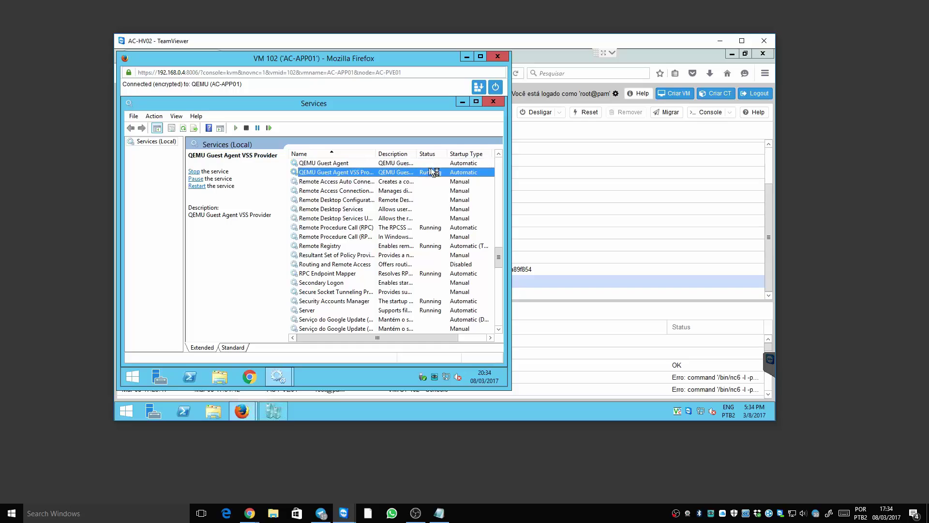
pyautogui.rightClick(367, 164)
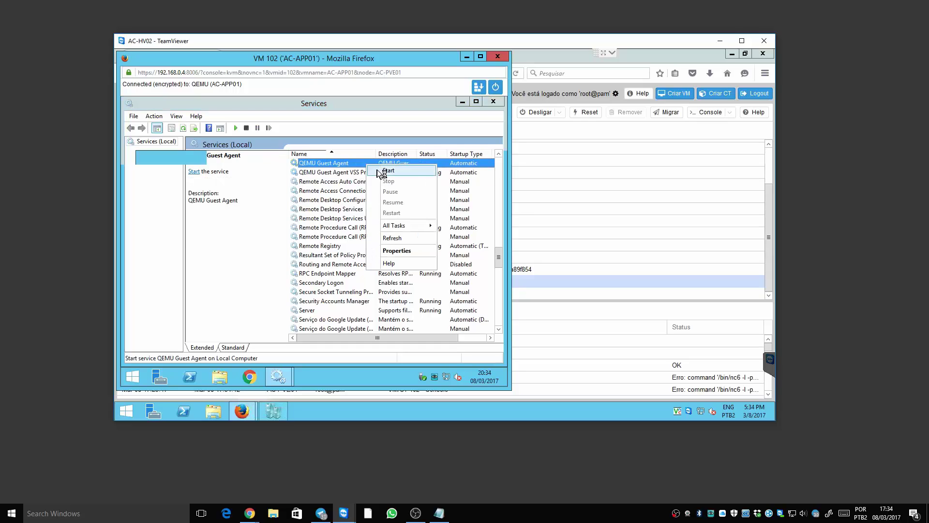
pyautogui.click(378, 171)
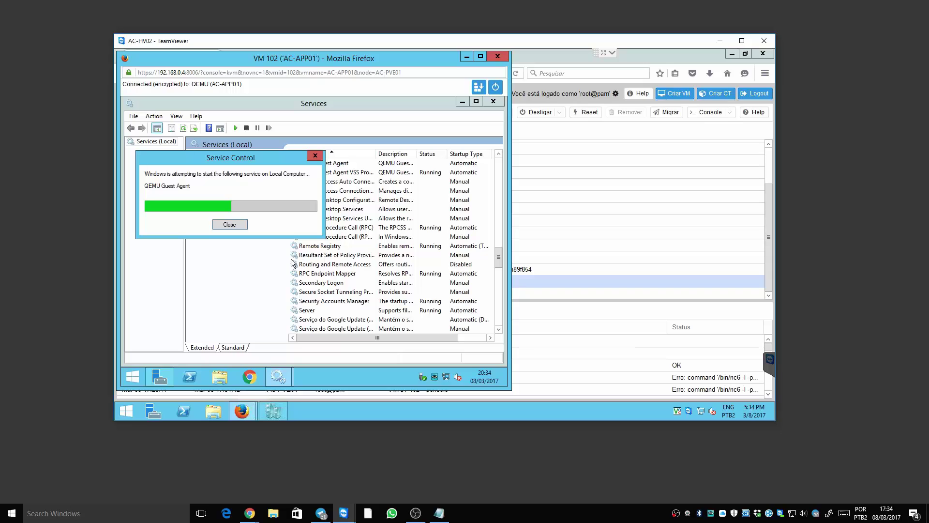
# Open File Explorer in the guest and open the properties of This PC
pyautogui.click(221, 378)
pyautogui.click(221, 378)
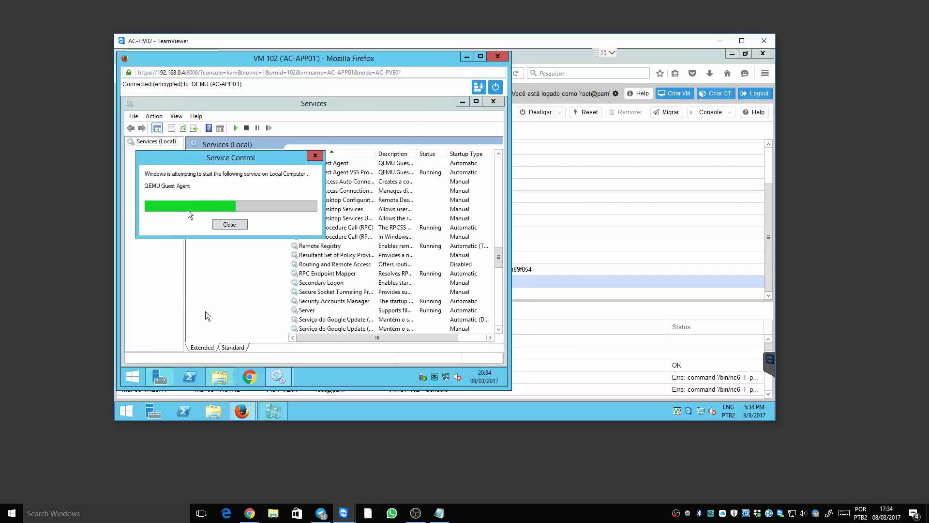
pyautogui.click(212, 375)
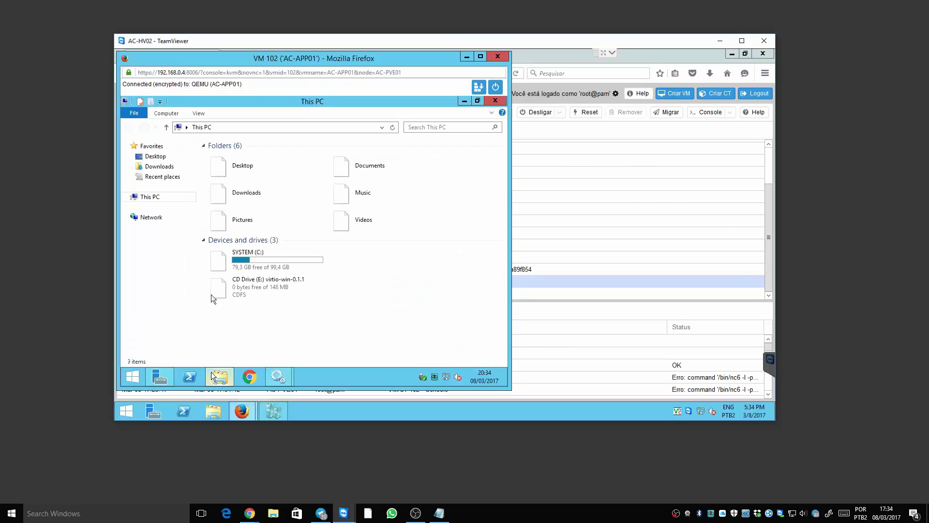
pyautogui.rightClick(158, 199)
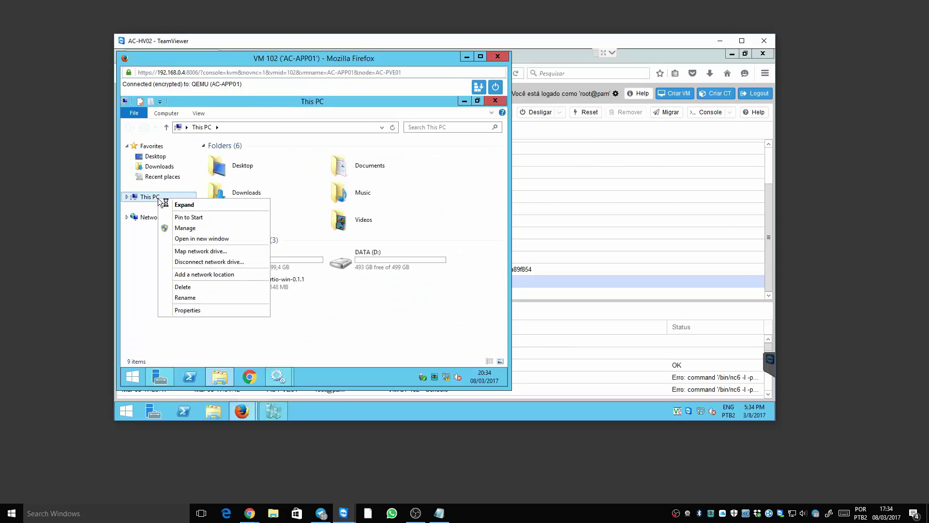
pyautogui.click(192, 310)
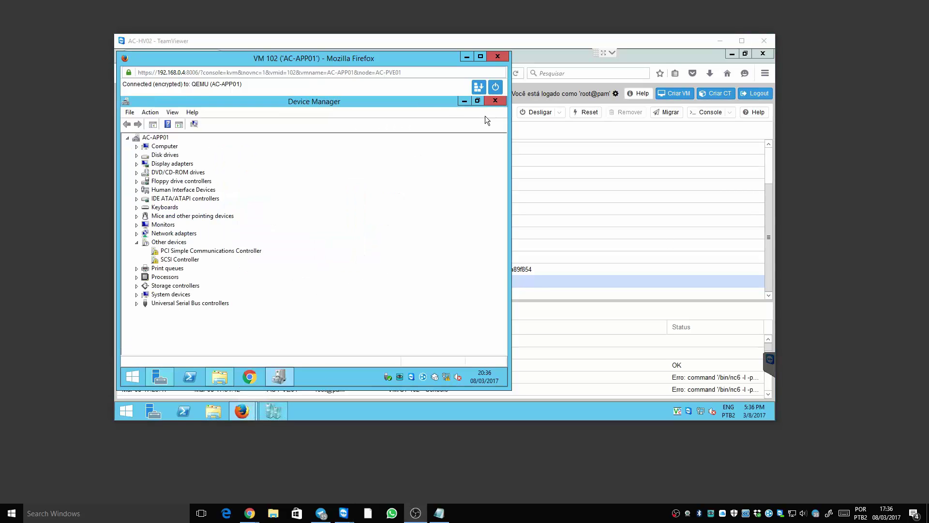
# Install the driver for the PCI Simple Communications Controller from the virtio-win CD (E:), including subfolders, and close its properties
pyautogui.doubleClick(174, 251)
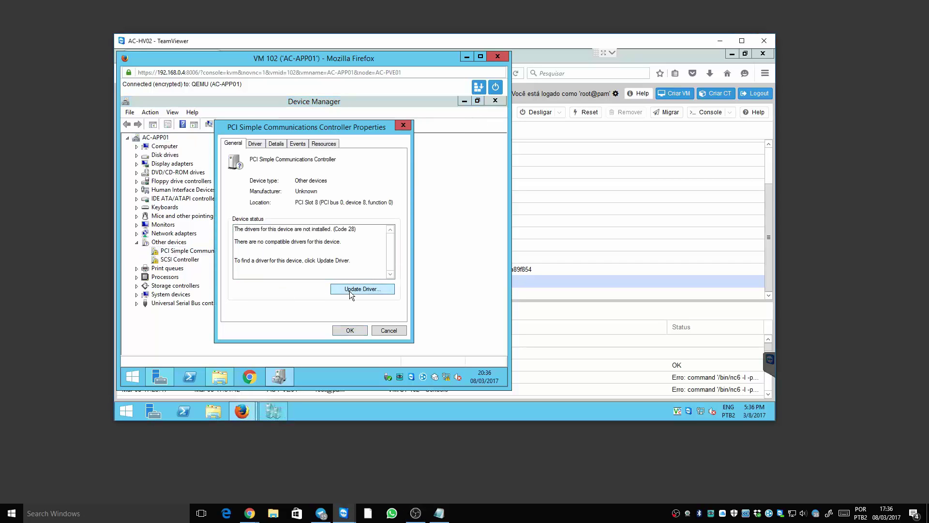
pyautogui.click(350, 289)
pyautogui.click(320, 246)
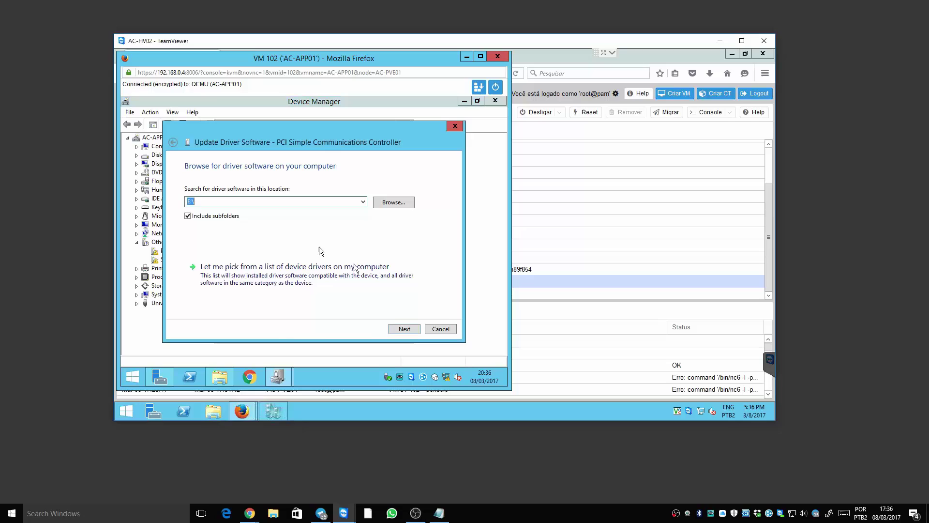
pyautogui.click(400, 327)
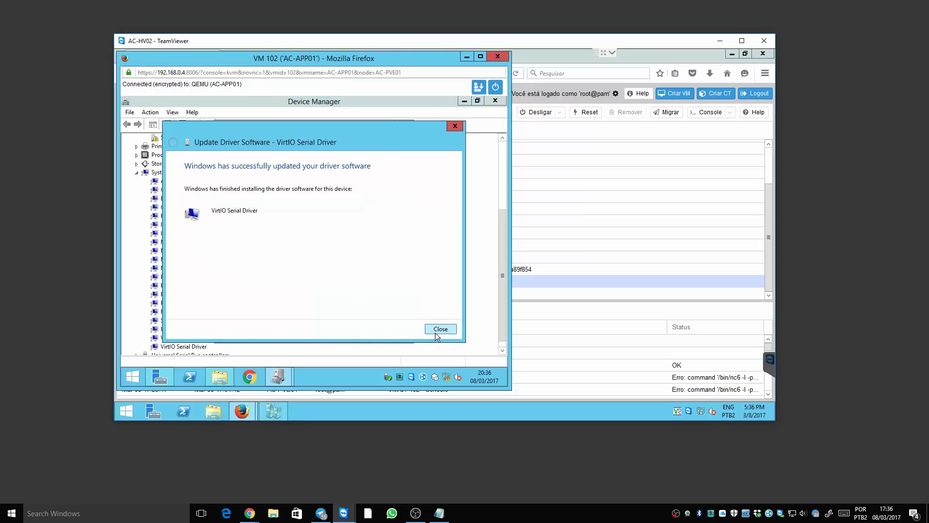
pyautogui.click(435, 332)
pyautogui.click(348, 332)
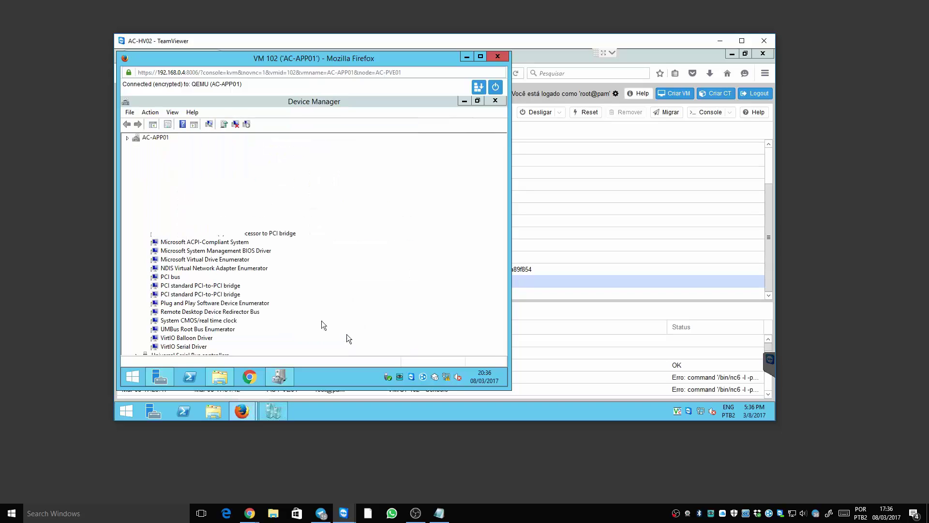
# Install the driver for the SCSI Controller from the virtio-win CD (E:), including subfolders
pyautogui.doubleClick(174, 138)
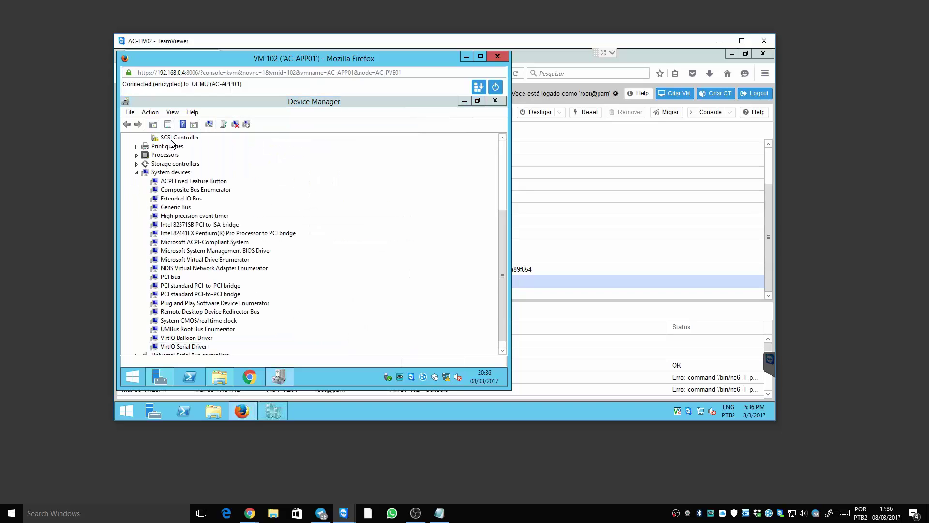
pyautogui.click(348, 290)
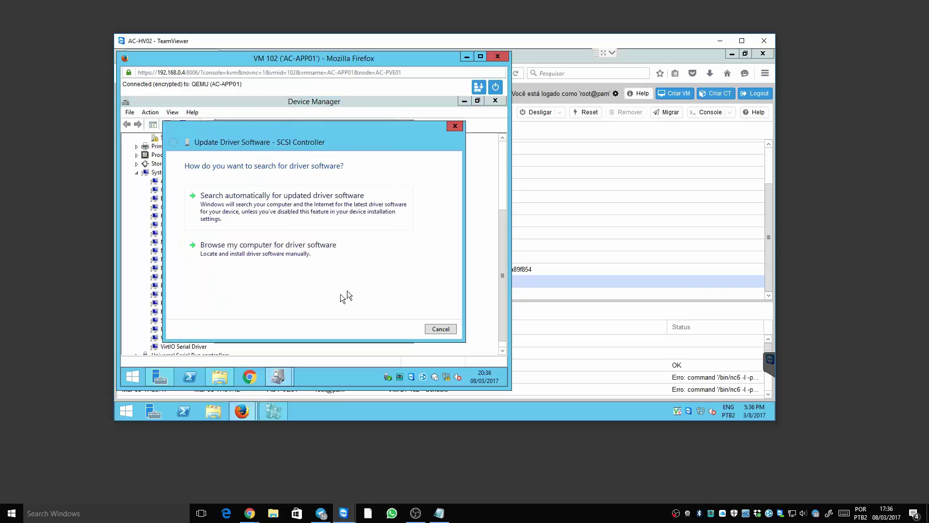
pyautogui.click(271, 248)
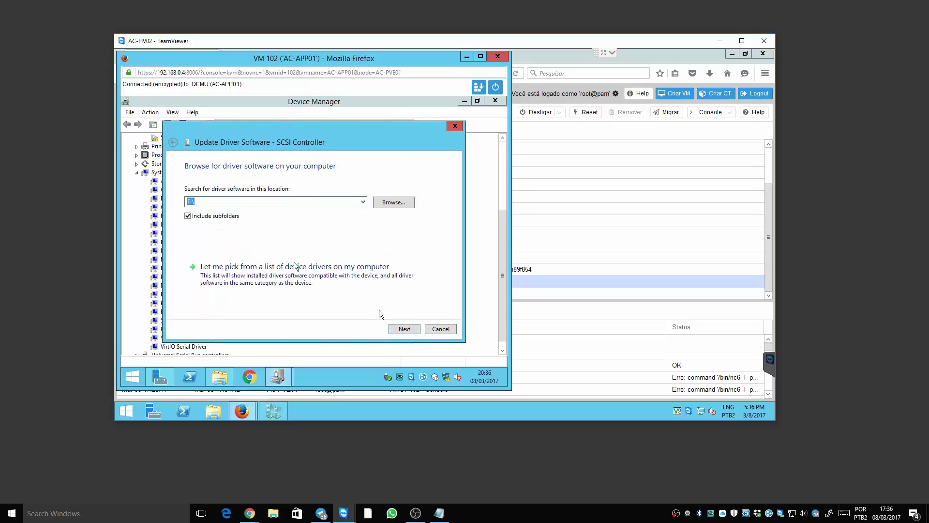
pyautogui.click(403, 329)
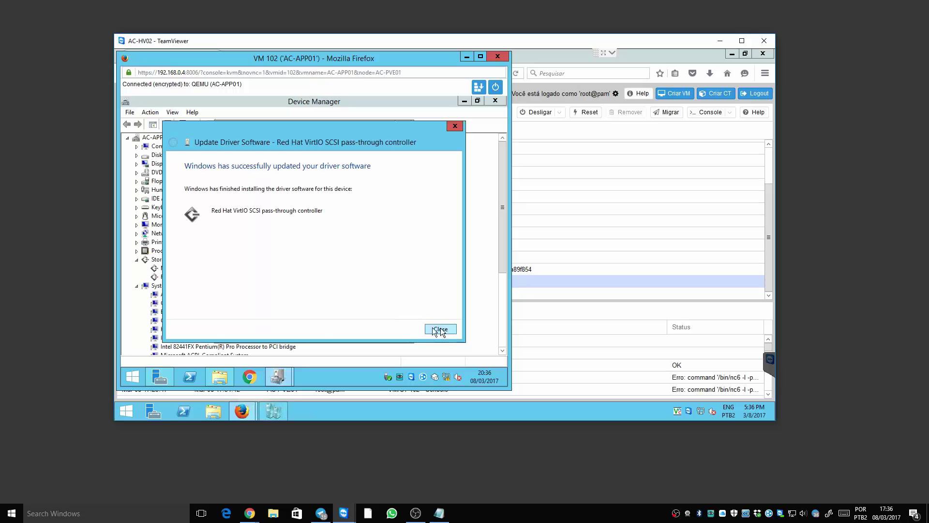
# Finish the SCSI driver update and close the controller's properties, Device Manager, File Explorer and Server Manager in the guest
pyautogui.click(438, 330)
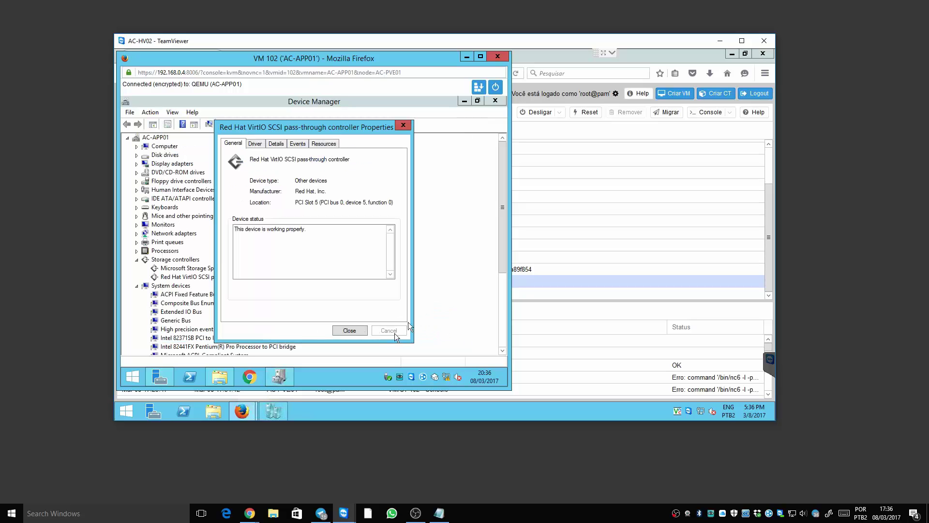
pyautogui.click(358, 330)
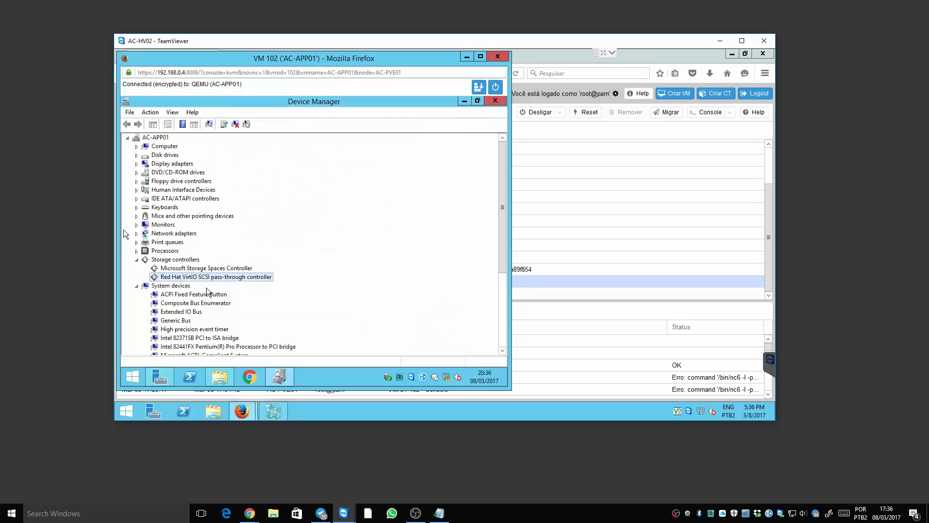
pyautogui.click(137, 259)
pyautogui.click(137, 269)
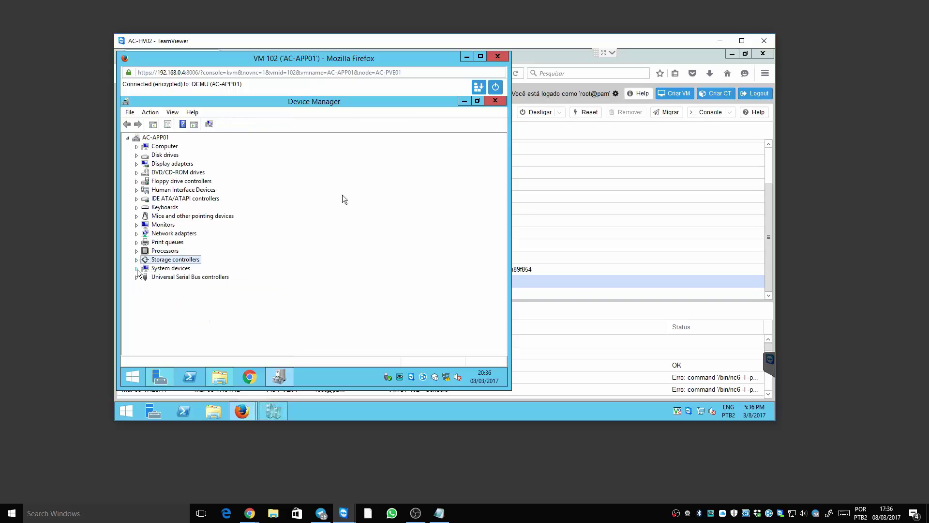
pyautogui.click(490, 102)
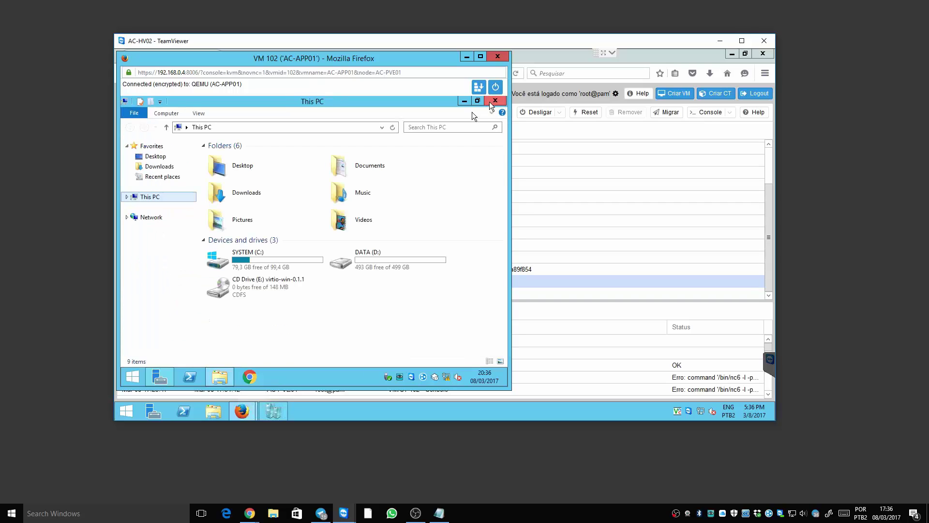
pyautogui.click(492, 102)
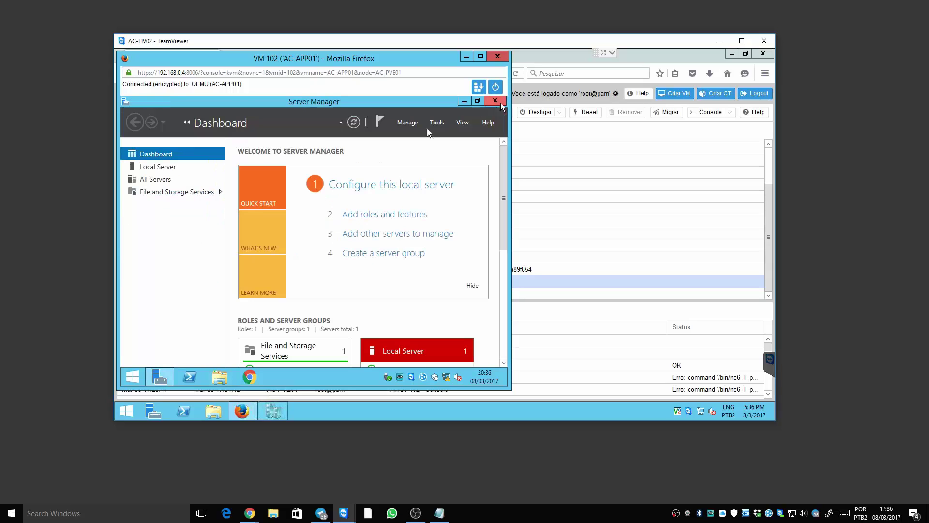
pyautogui.click(493, 101)
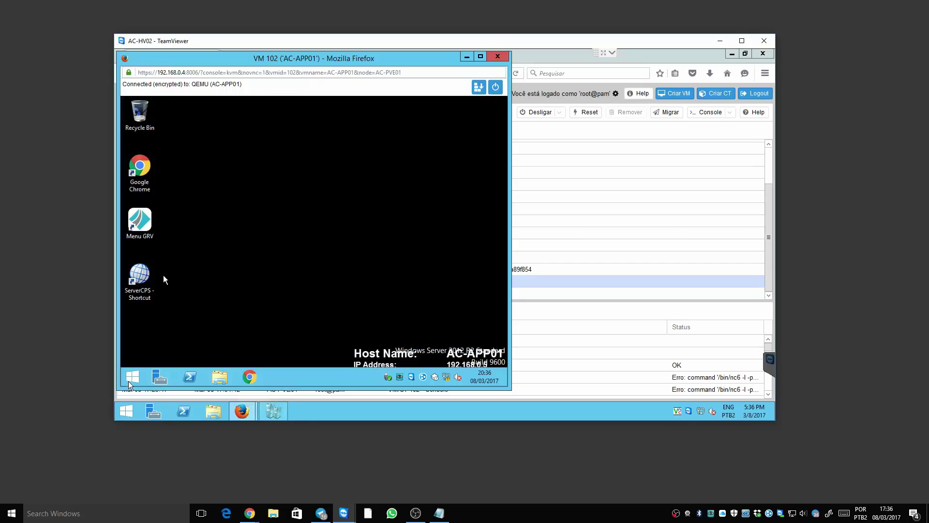
# Find the power options by searching for "turn" in the guest and shut down AC-APP01
pyautogui.click(133, 377)
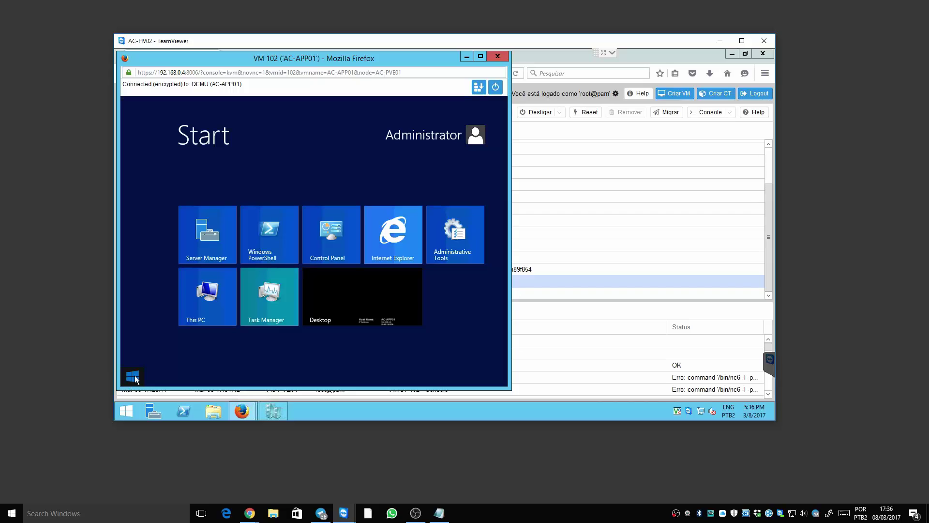
pyautogui.write('turn')
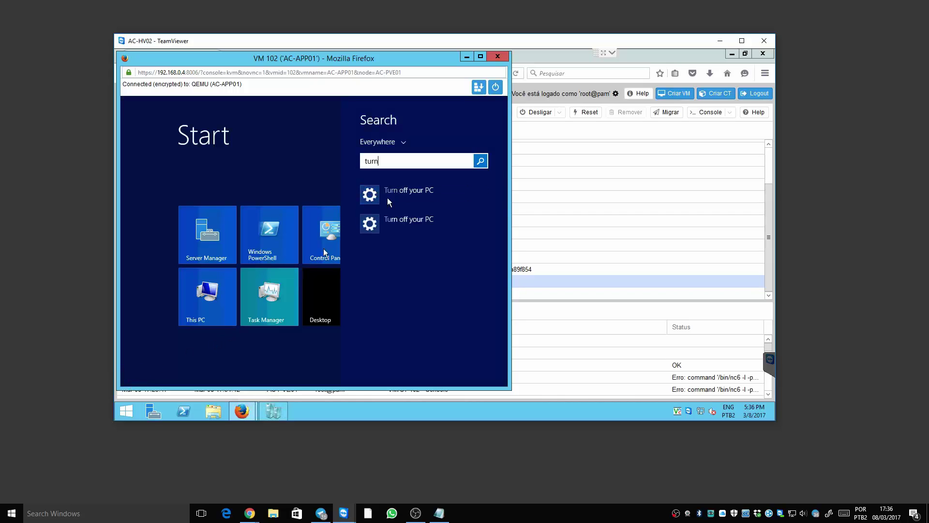
pyautogui.click(388, 196)
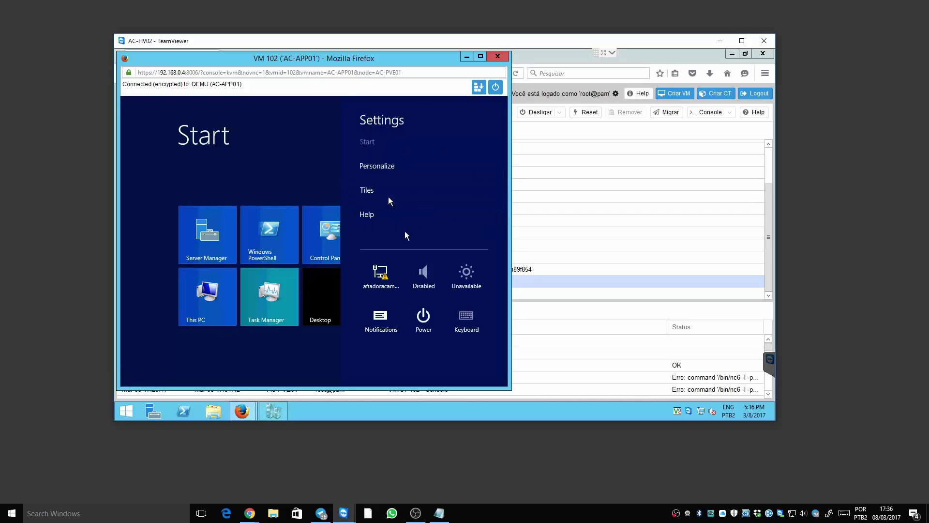
pyautogui.click(424, 320)
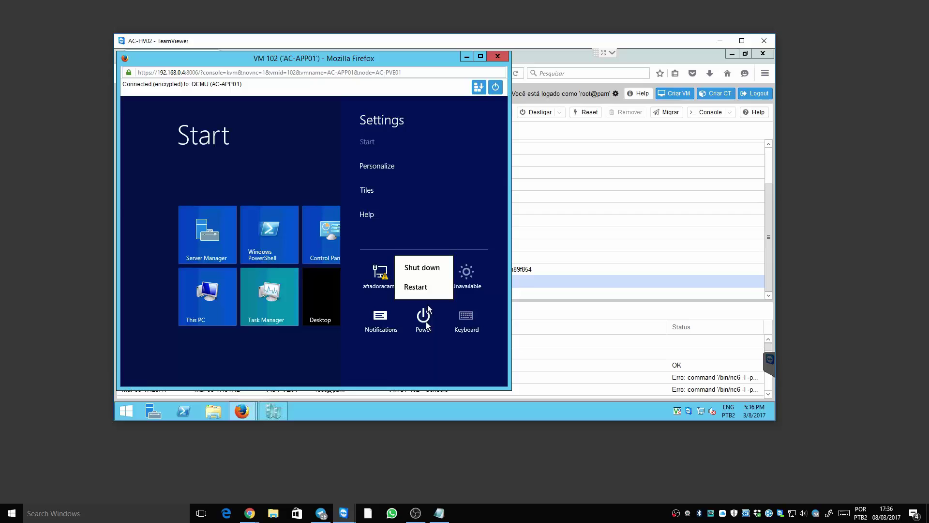
pyautogui.click(443, 266)
pyautogui.click(471, 277)
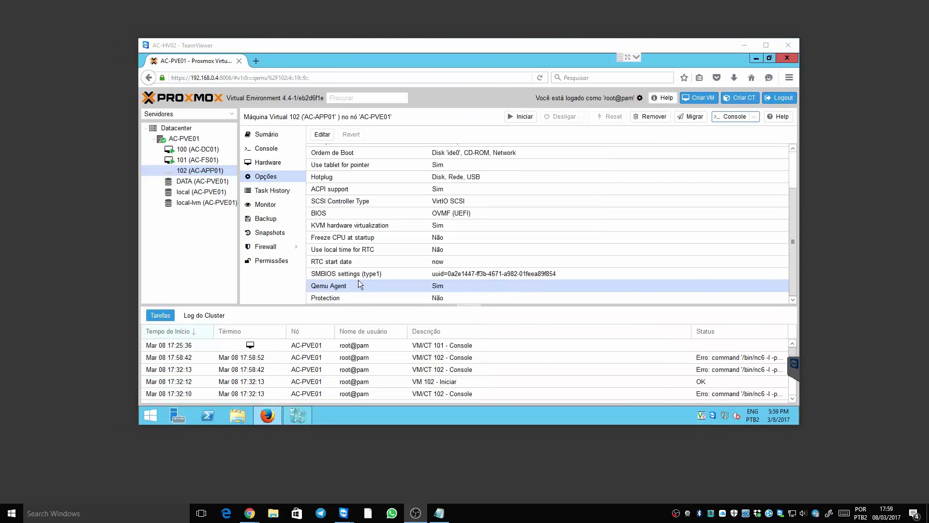
# Open the hardware list of virtual machine 102 and detach the scsi3 hard disk
pyautogui.click(284, 174)
pyautogui.click(277, 163)
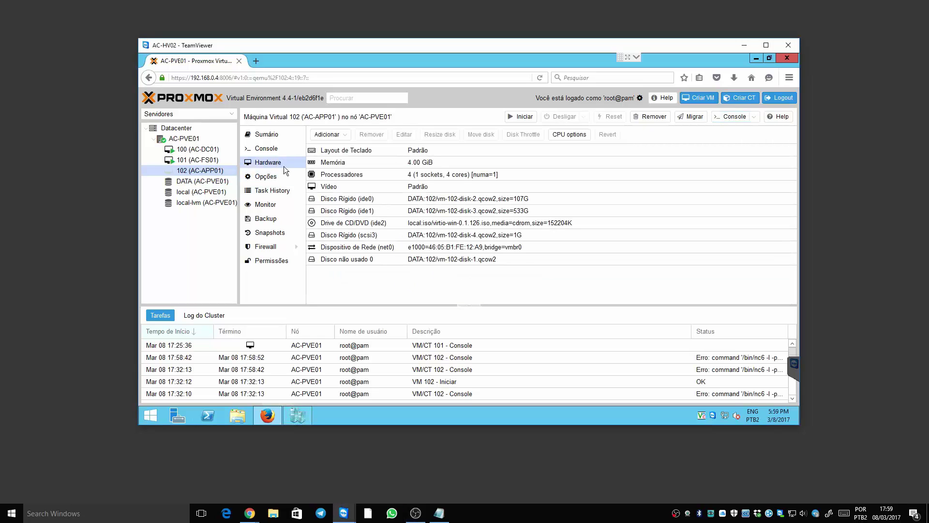
pyautogui.click(352, 262)
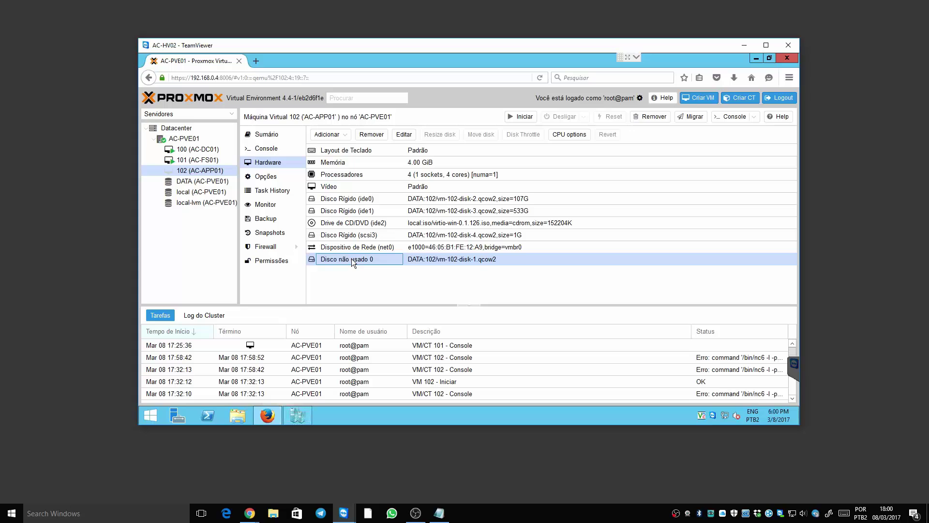
pyautogui.click(444, 199)
pyautogui.click(455, 212)
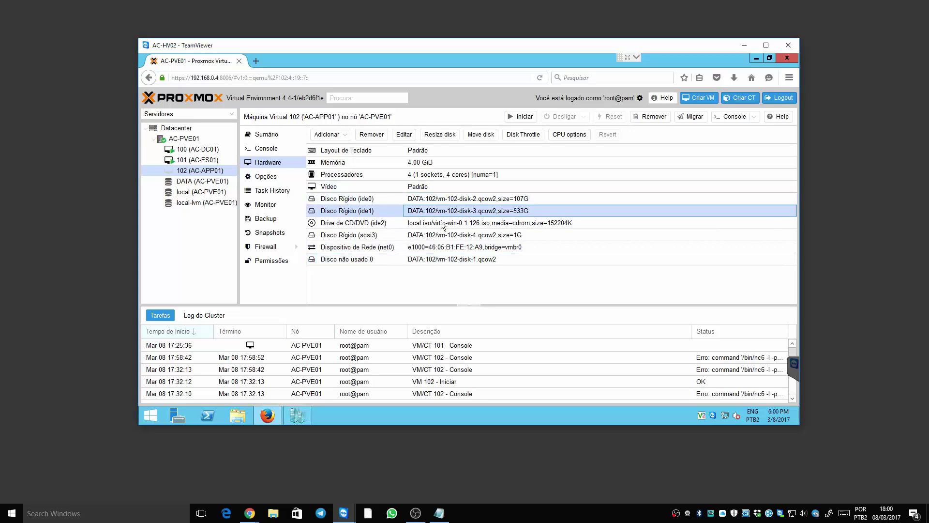
pyautogui.click(449, 237)
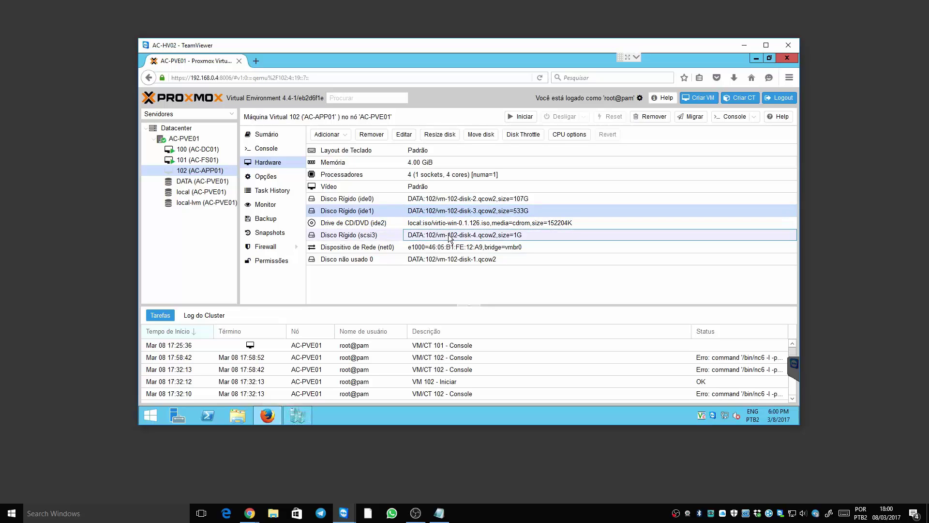
pyautogui.click(376, 200)
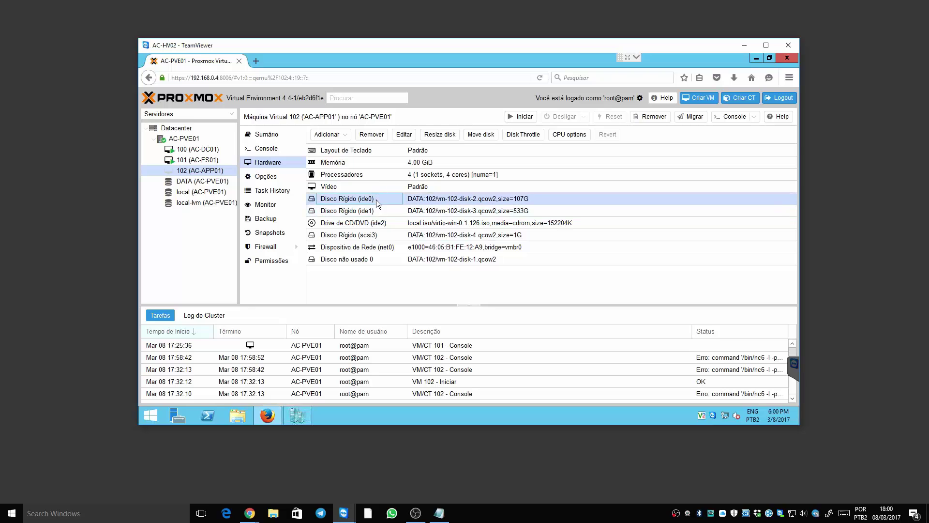
pyautogui.click(367, 234)
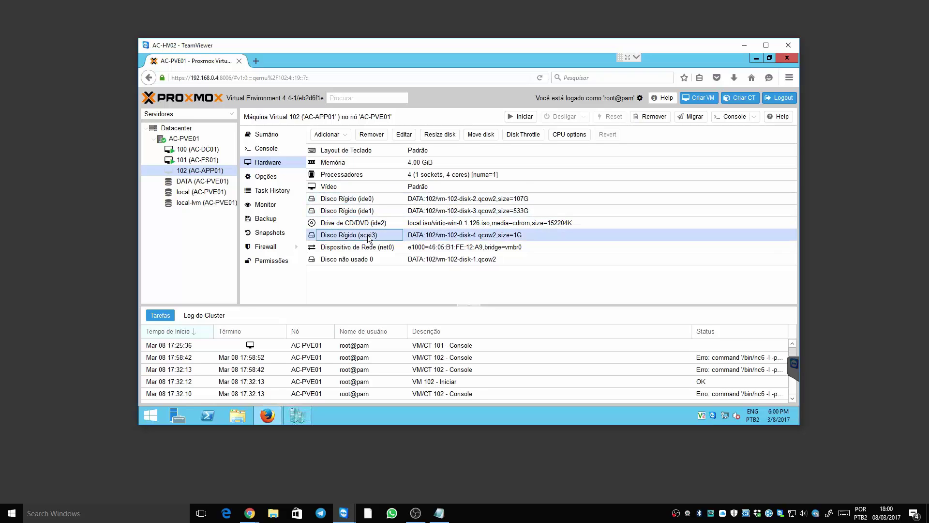
pyautogui.click(373, 138)
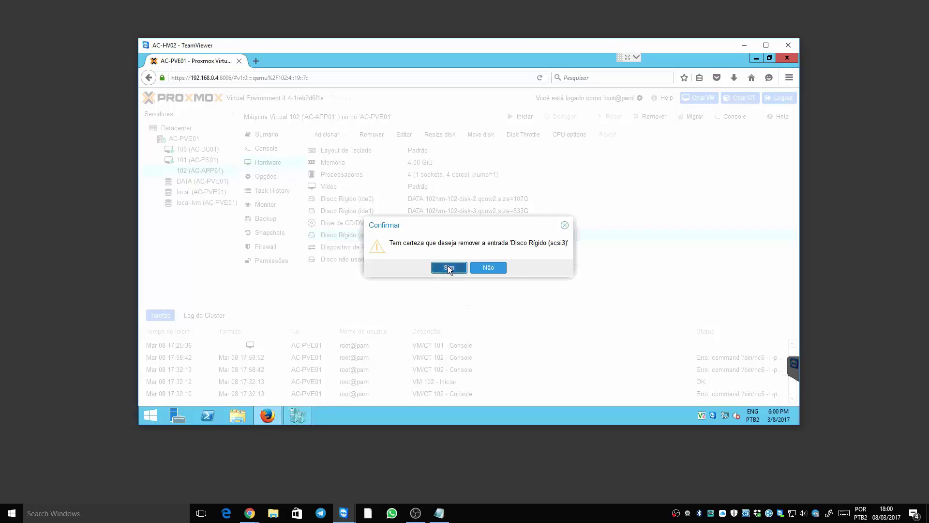
pyautogui.click(448, 267)
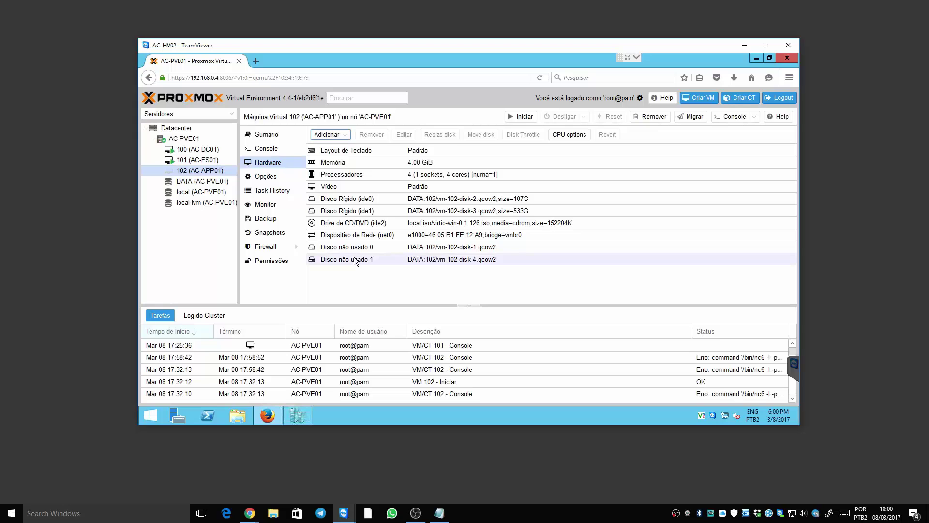
# Permanently remove both unused disks, vm-102-disk-4.qcow2 and vm-102-disk-1.qcow2, from virtual machine 102
pyautogui.click(354, 259)
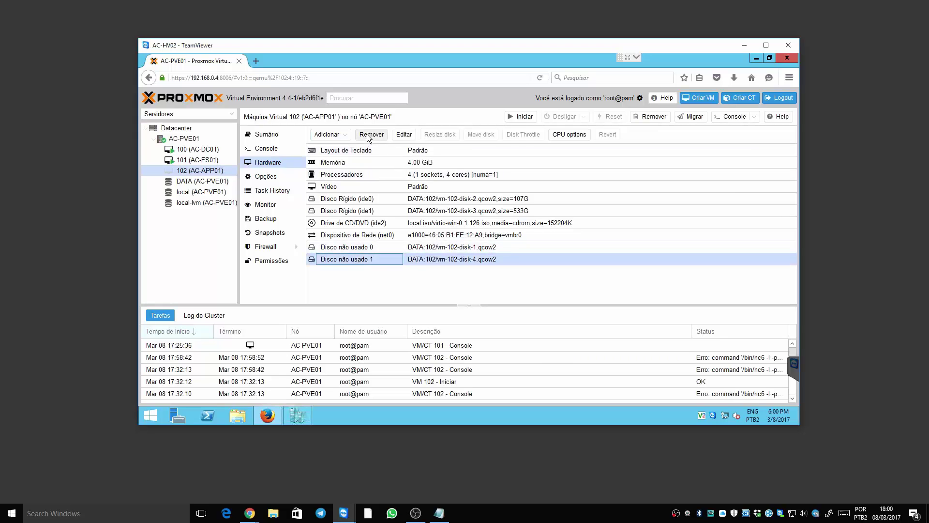
pyautogui.click(367, 135)
pyautogui.click(448, 267)
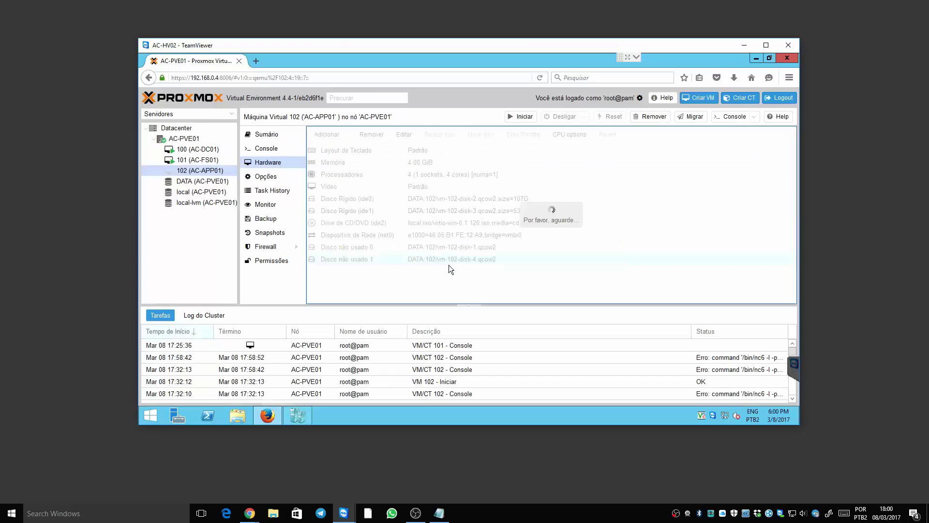
pyautogui.click(355, 248)
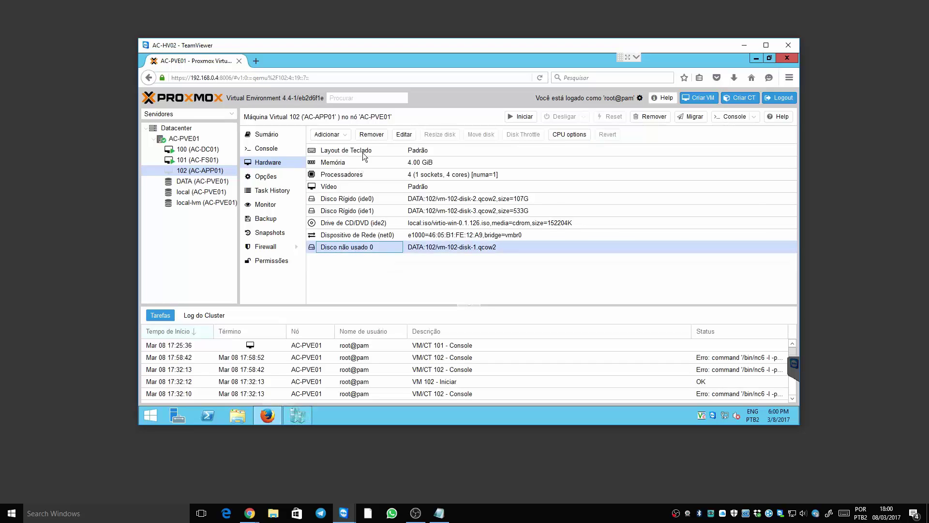
pyautogui.click(371, 135)
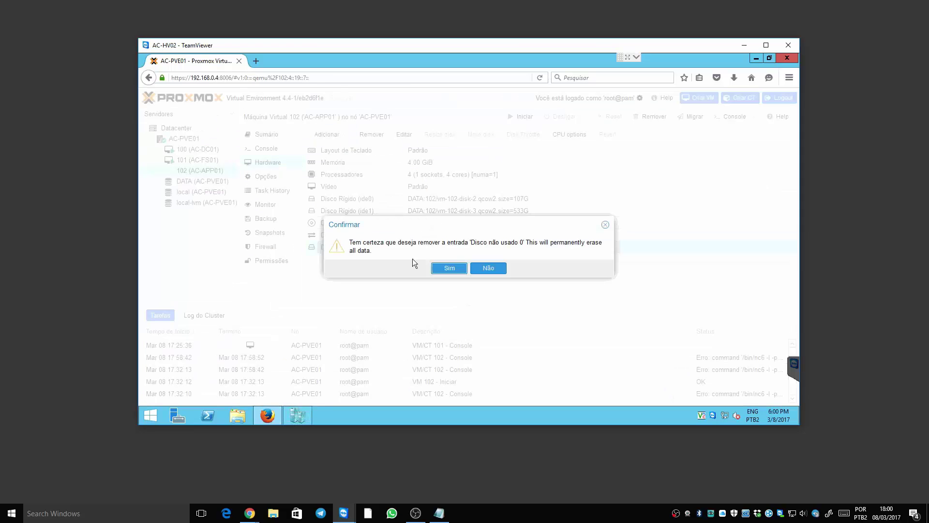
pyautogui.click(452, 268)
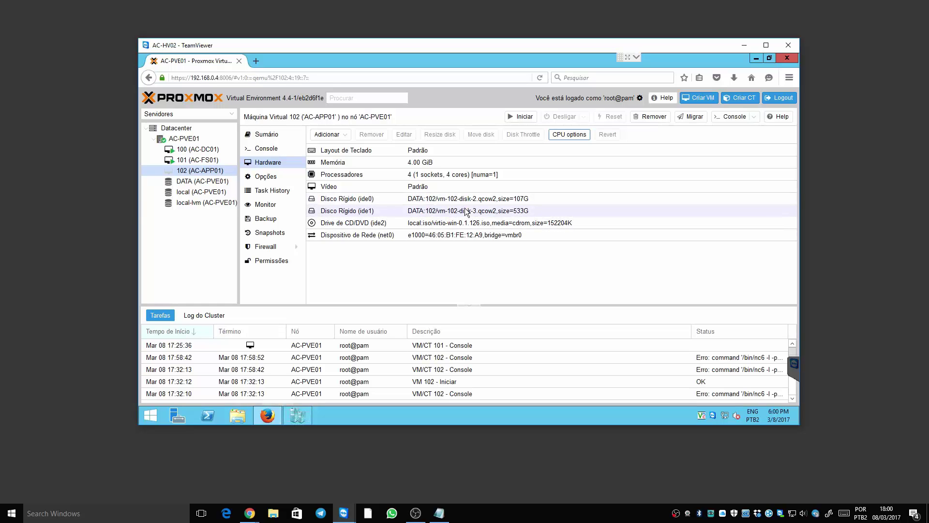
# Check the settings of the ide0 hard disk without changing them and detach that disk from virtual machine 102
pyautogui.doubleClick(370, 202)
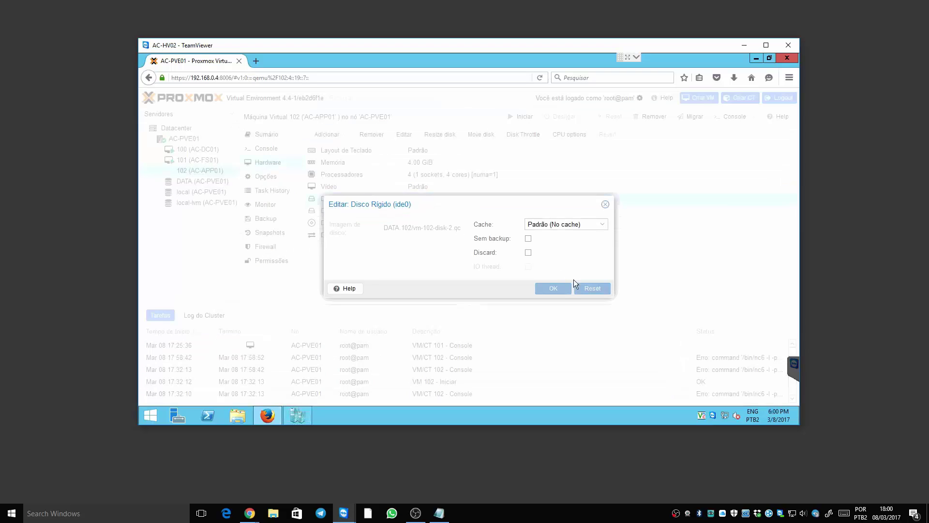
pyautogui.click(605, 205)
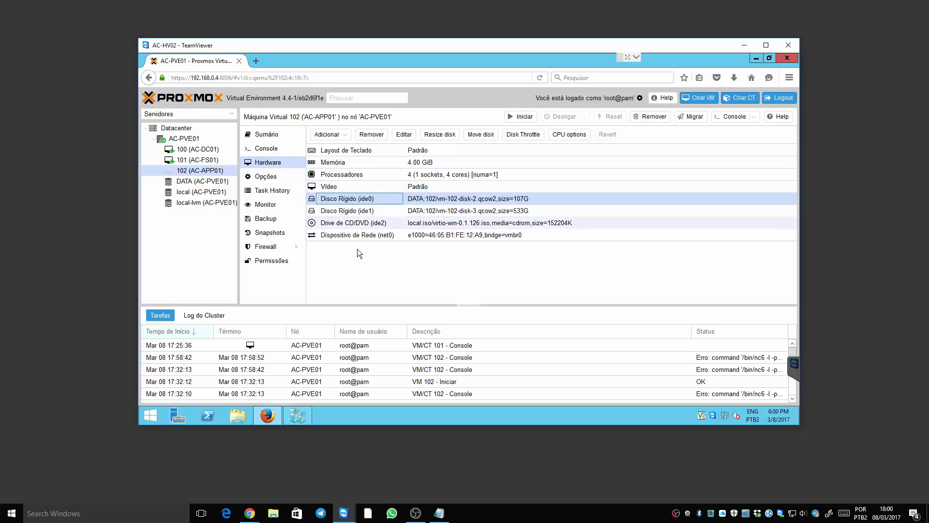
pyautogui.click(373, 137)
pyautogui.click(448, 270)
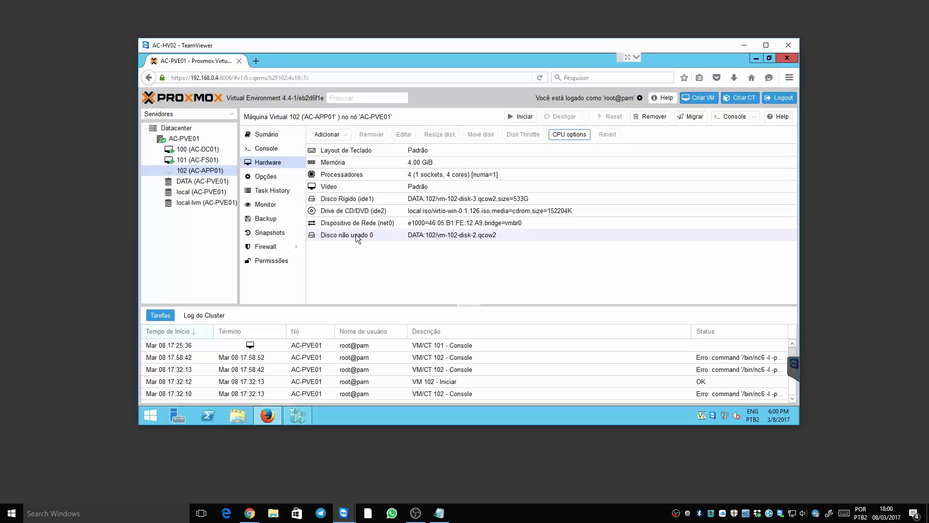
# Reattach the unused disk vm-102-disk-2.qcow2 on bus SCSI, device 0, with Discard enabled
pyautogui.doubleClick(356, 234)
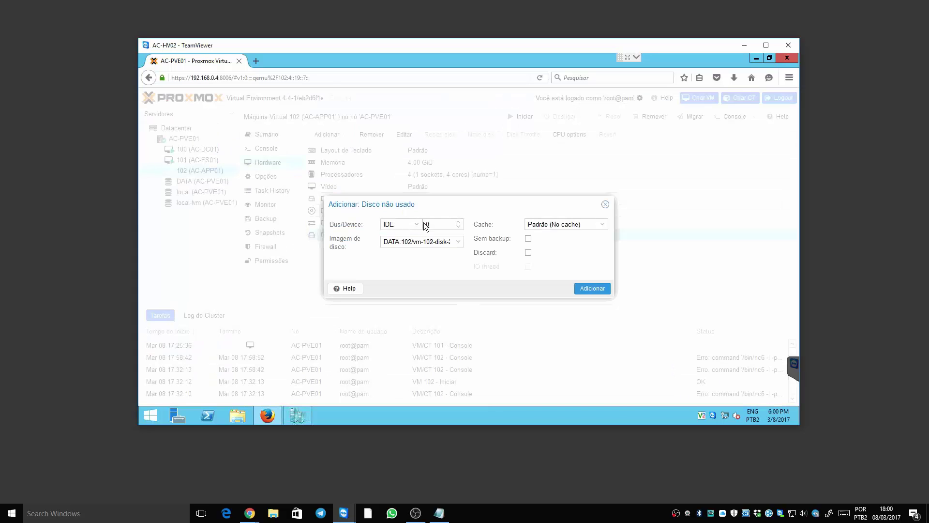
pyautogui.click(417, 222)
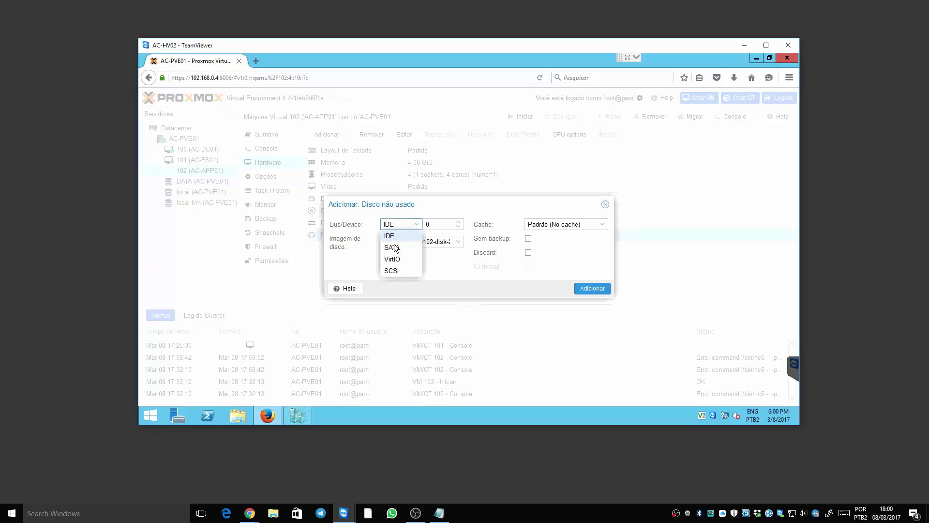
pyautogui.click(398, 271)
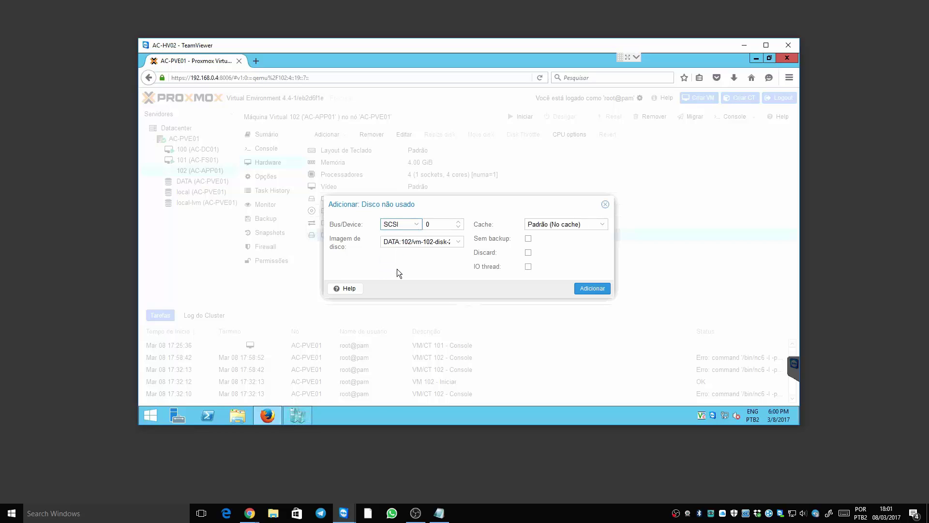
pyautogui.click(527, 251)
pyautogui.click(591, 288)
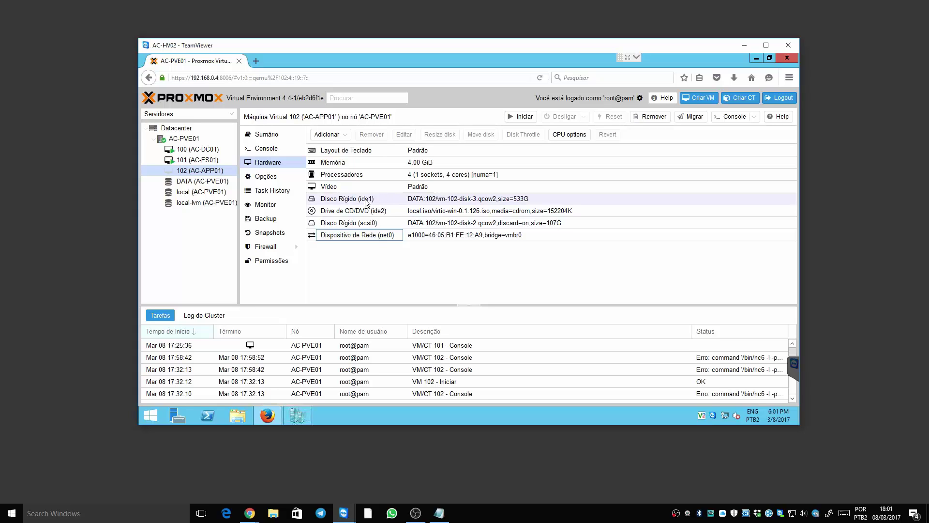
pyautogui.click(371, 224)
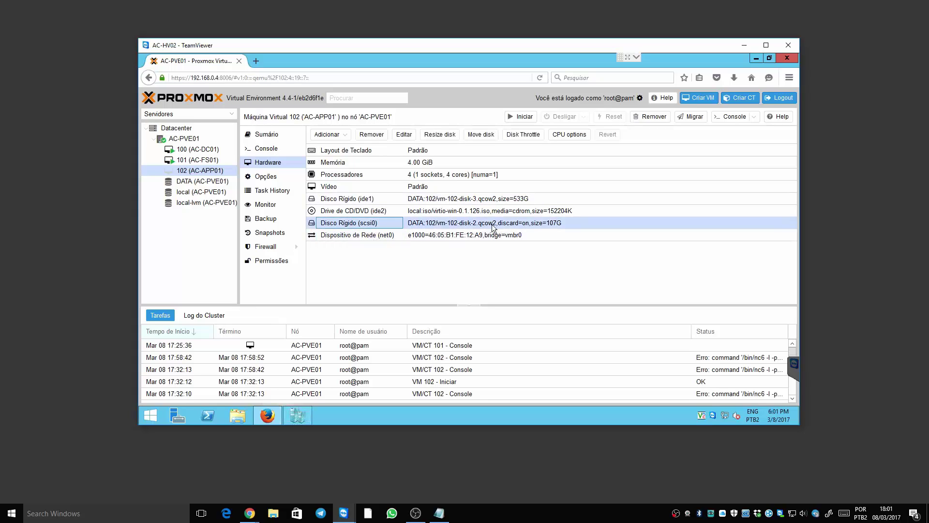
# Detach the ide1 hard disk and reattach vm-102-disk-3.qcow2 on bus SCSI, device 1, with Discard enabled
pyautogui.click(355, 200)
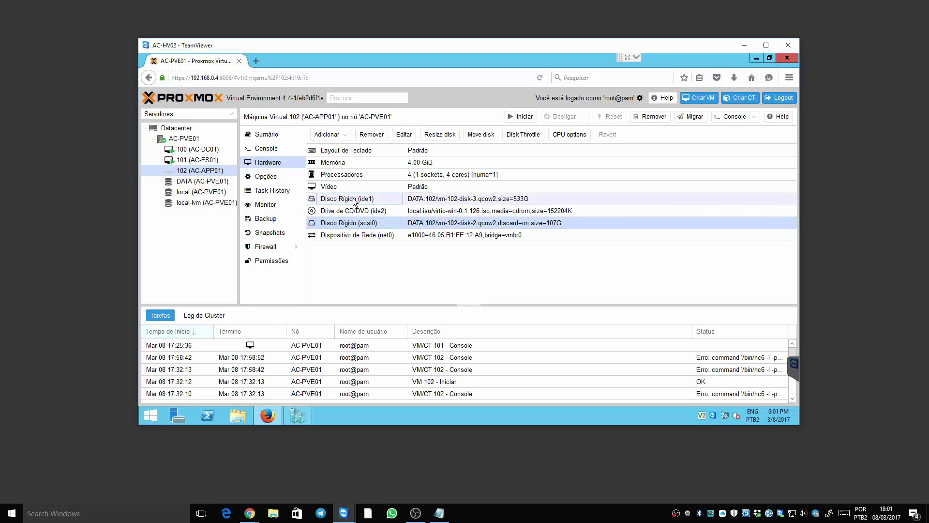
pyautogui.click(370, 135)
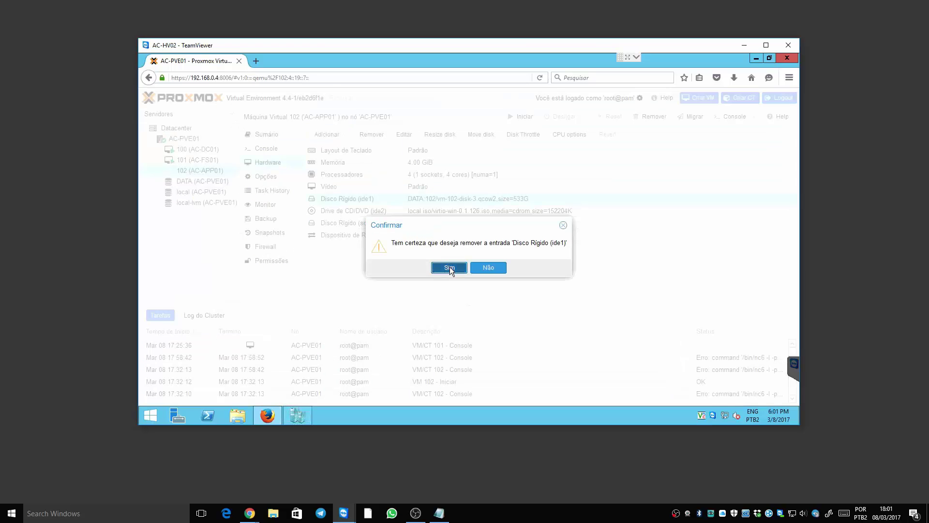
pyautogui.click(449, 267)
pyautogui.doubleClick(362, 235)
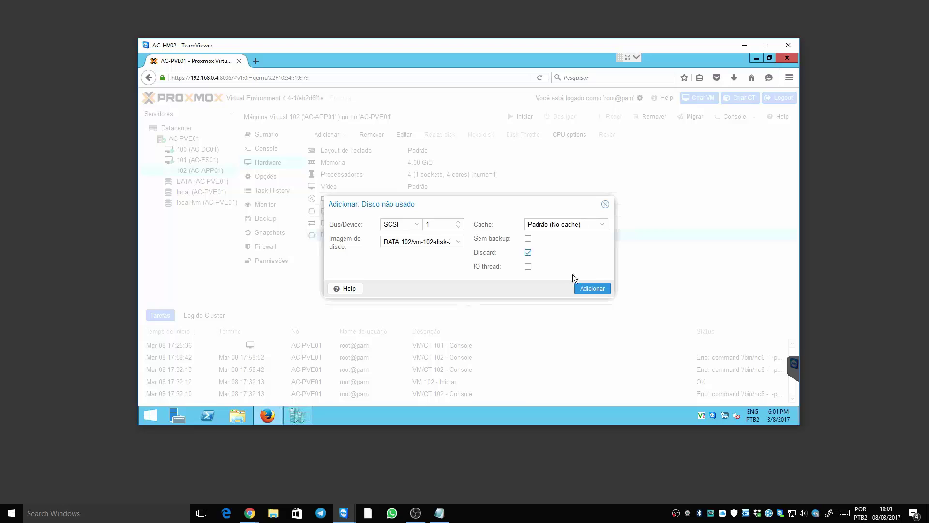
pyautogui.click(587, 289)
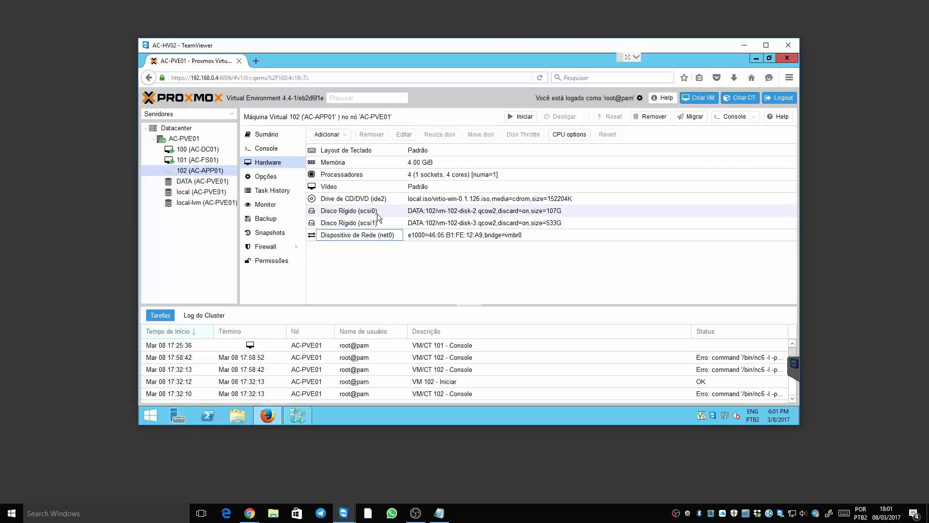
pyautogui.click(540, 213)
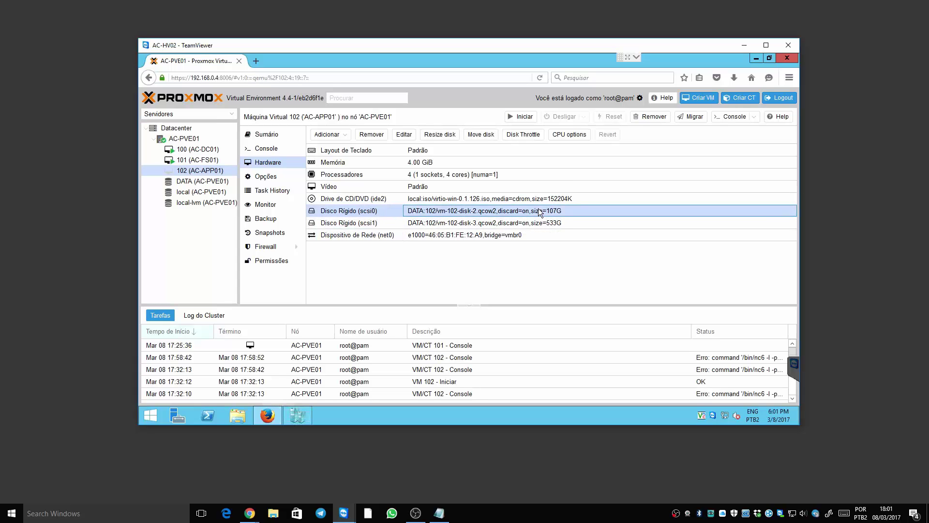
pyautogui.click(540, 225)
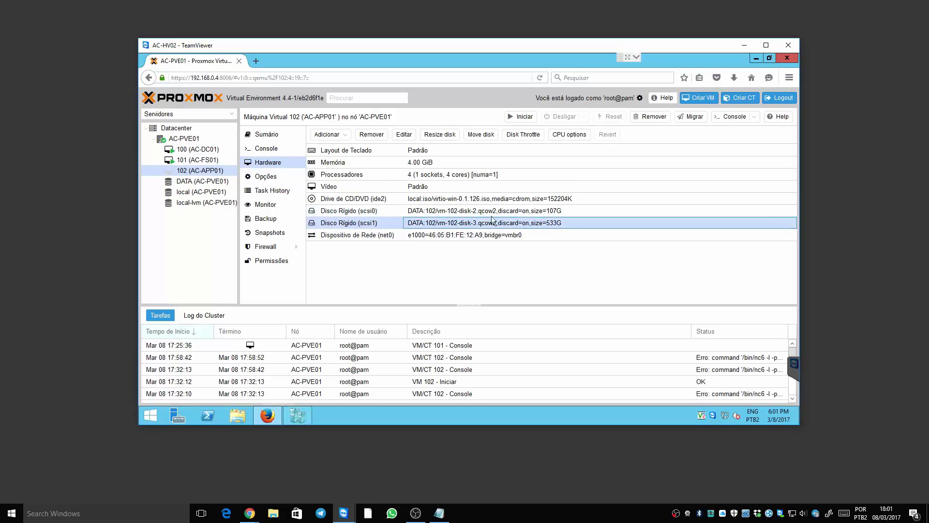
# Set the CD/DVD drive (ide2) of virtual machine 102 to use no media
pyautogui.doubleClick(370, 198)
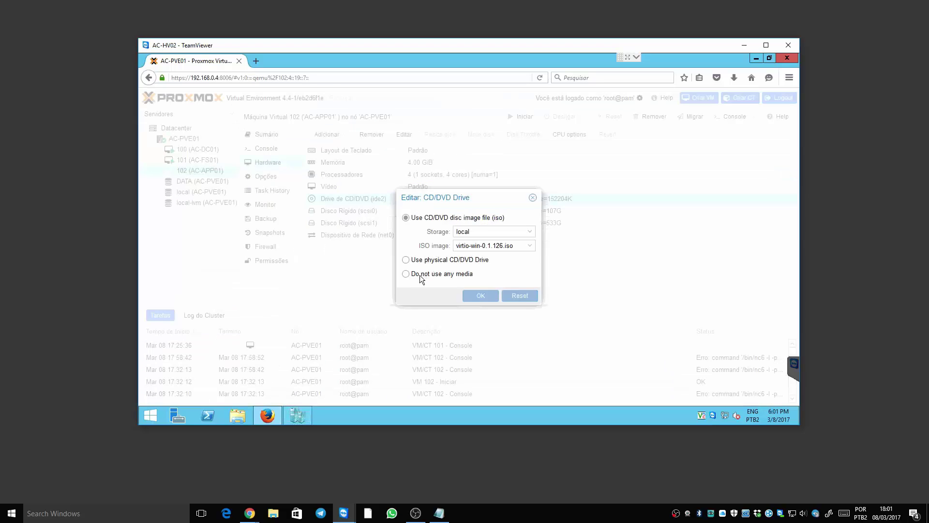
pyautogui.click(423, 274)
pyautogui.click(481, 296)
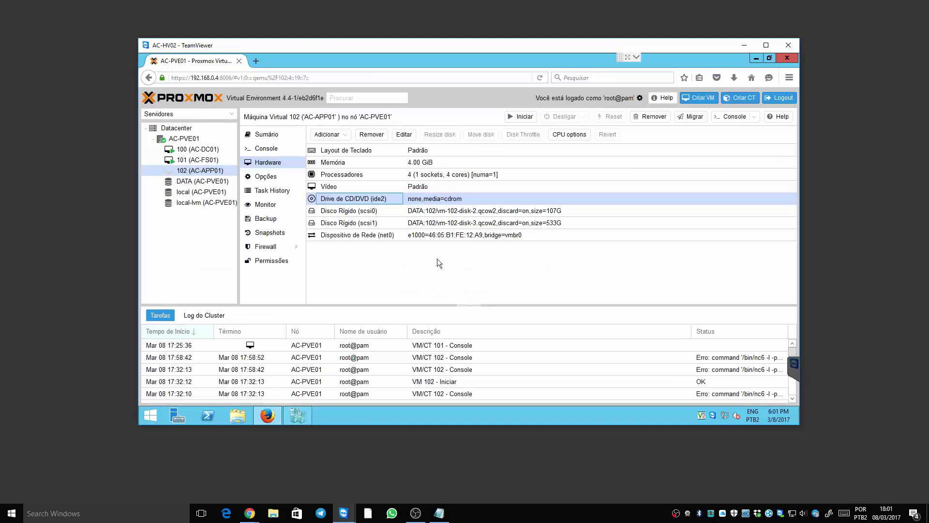
# Start virtual machine 102 and open its console
pyautogui.click(520, 118)
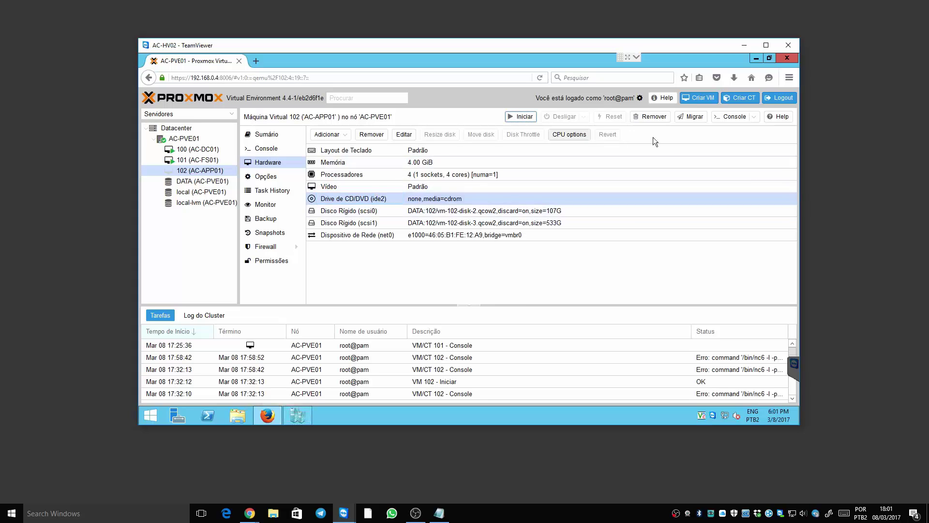
pyautogui.click(733, 116)
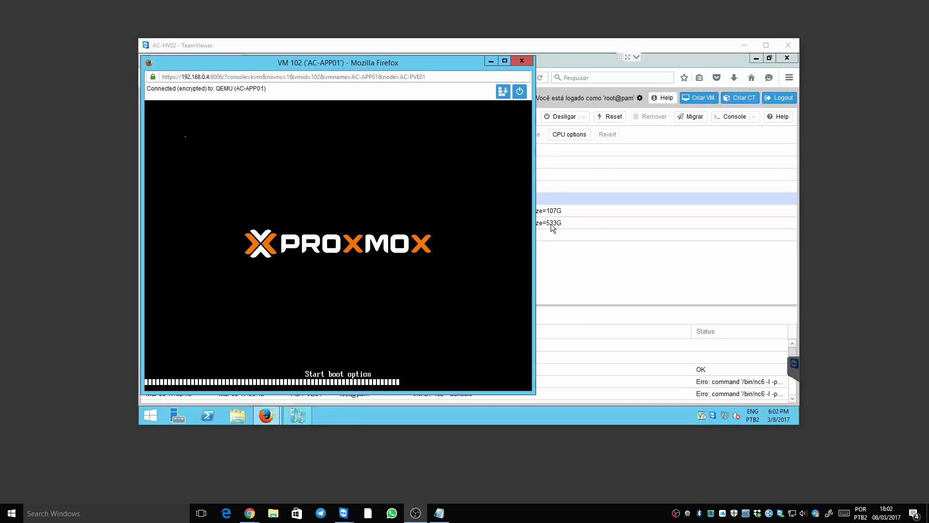
# Force virtual machine 102 to stop from its console and close the console window
pyautogui.click(517, 92)
pyautogui.click(517, 92)
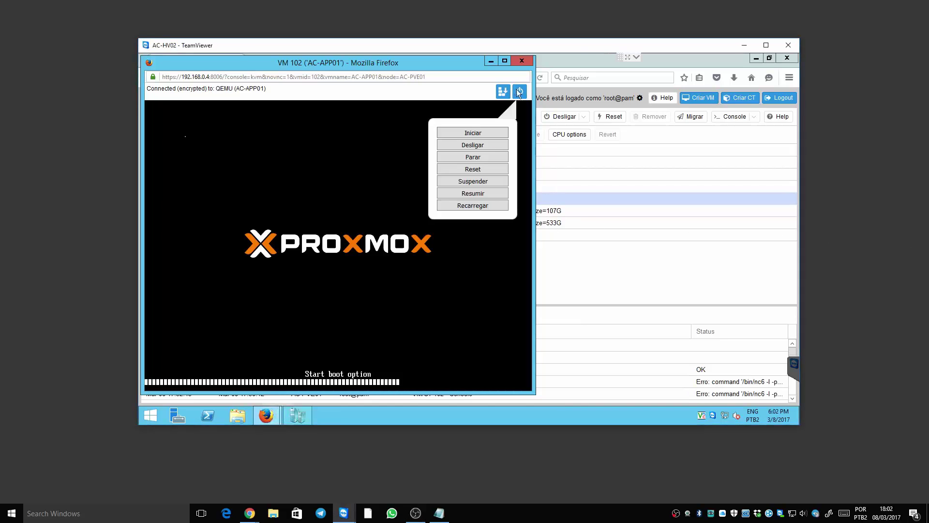
pyautogui.click(471, 160)
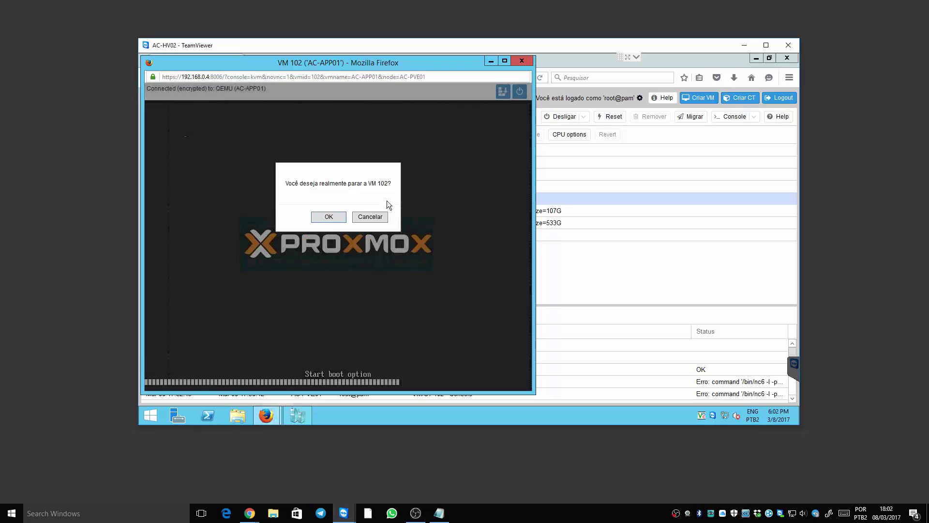
pyautogui.click(324, 215)
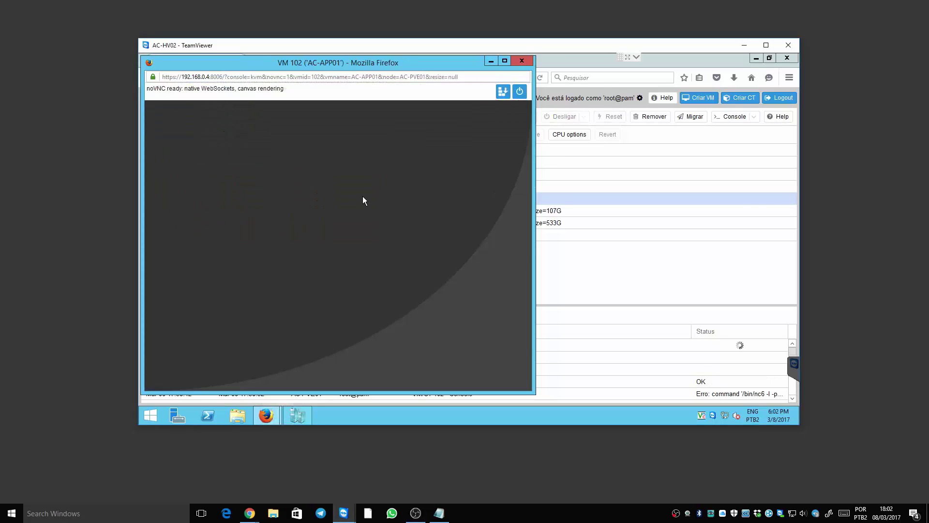
pyautogui.click(521, 61)
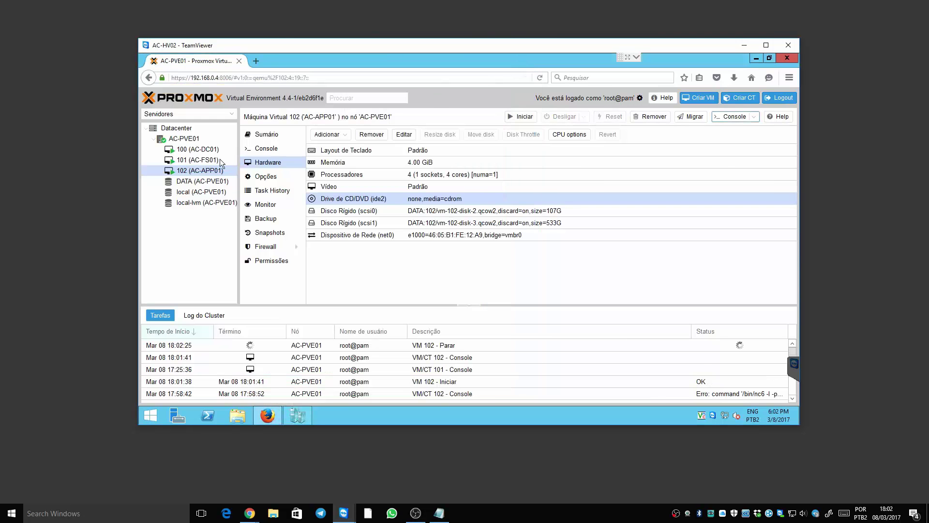
# Set the first boot device of virtual machine 102 to disk scsi0 in its boot order options
pyautogui.click(259, 178)
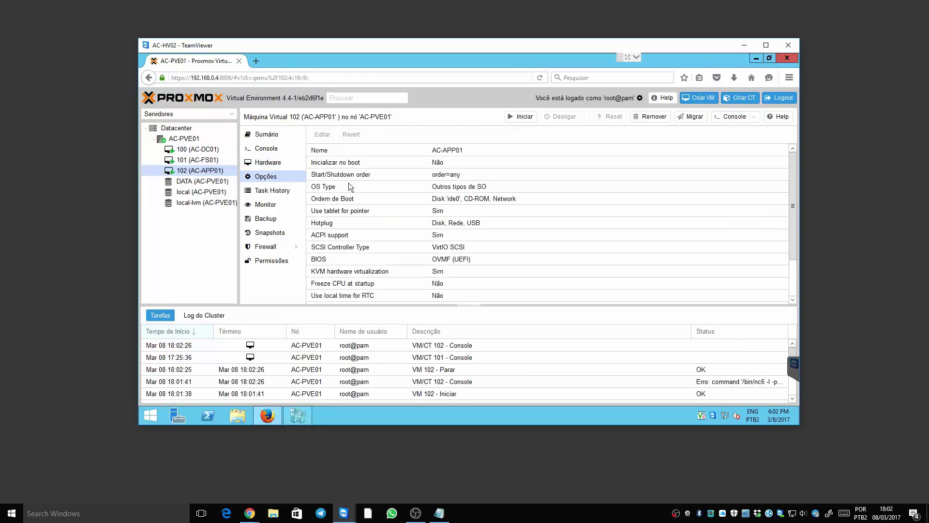
pyautogui.click(426, 198)
pyautogui.doubleClick(426, 198)
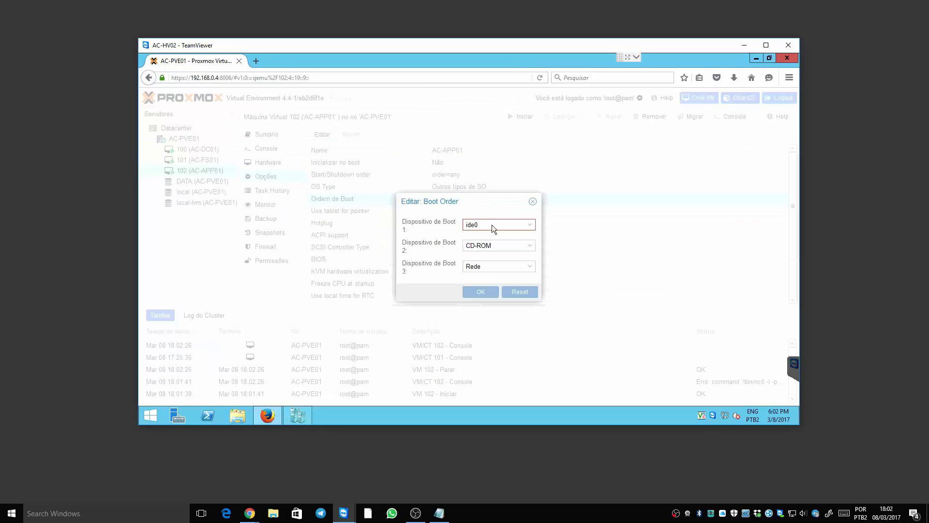
pyautogui.click(498, 225)
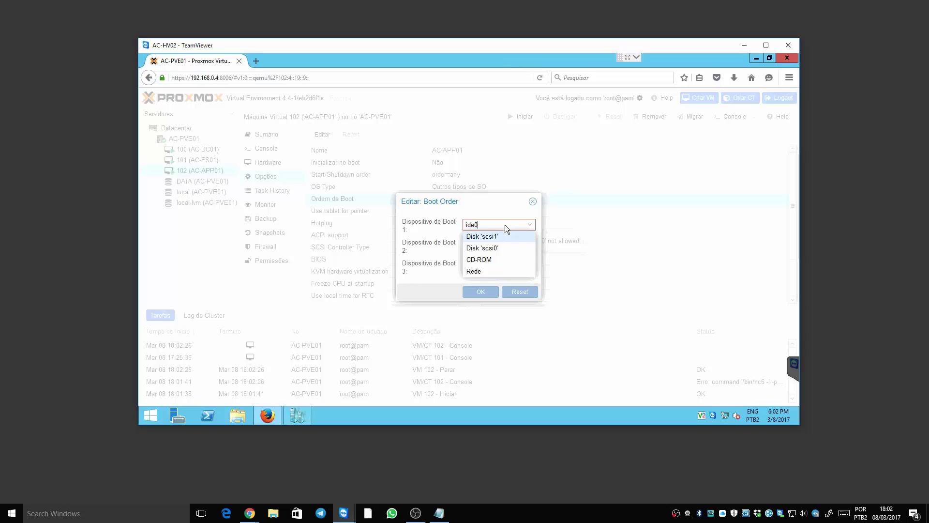
pyautogui.click(491, 246)
pyautogui.click(482, 293)
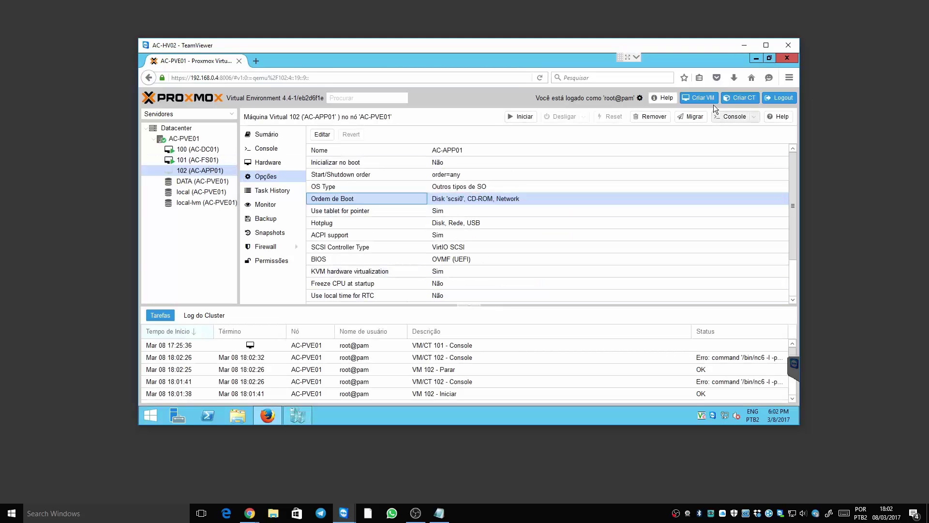
# Open the console of virtual machine 102 and start the machine from there
pyautogui.click(736, 115)
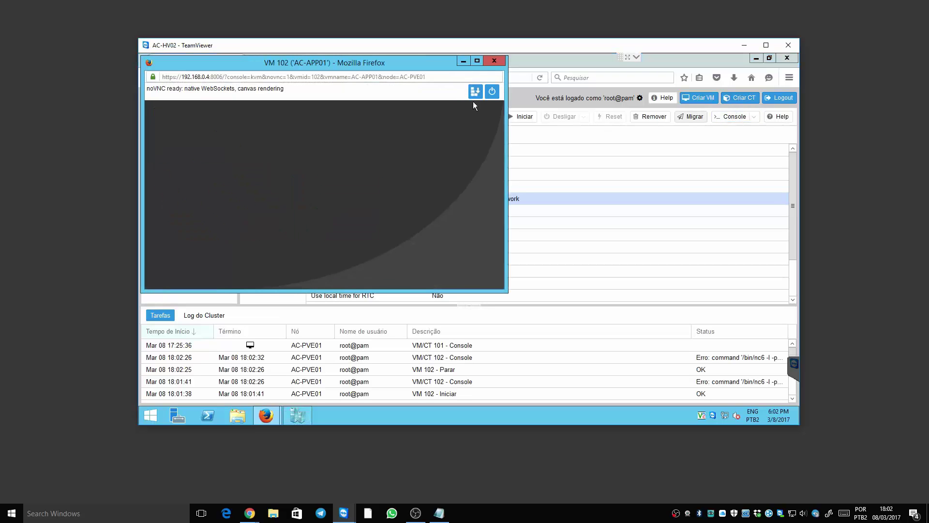
pyautogui.click(491, 91)
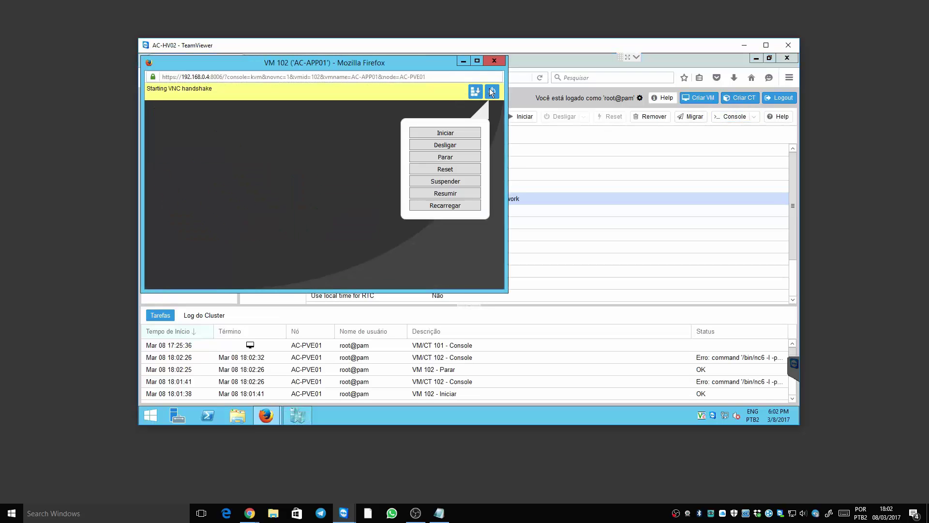
pyautogui.click(461, 129)
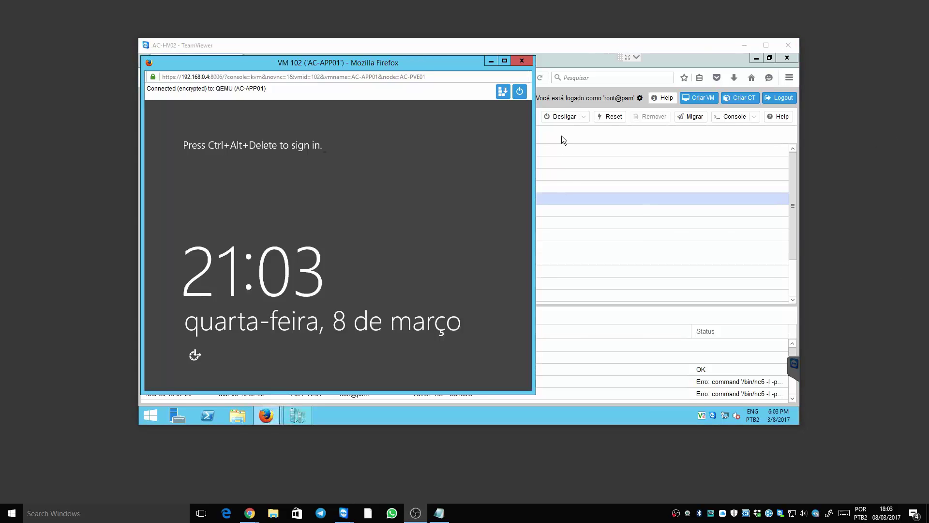
# Send Ctrl-Alt-Delete to the guest and sign in to Windows Server with the administrator account password
pyautogui.click(502, 93)
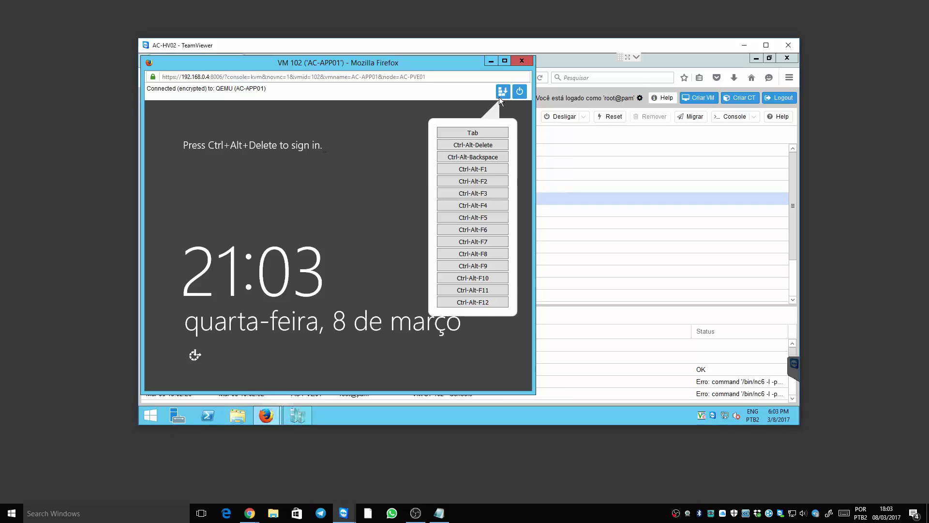
pyautogui.click(472, 146)
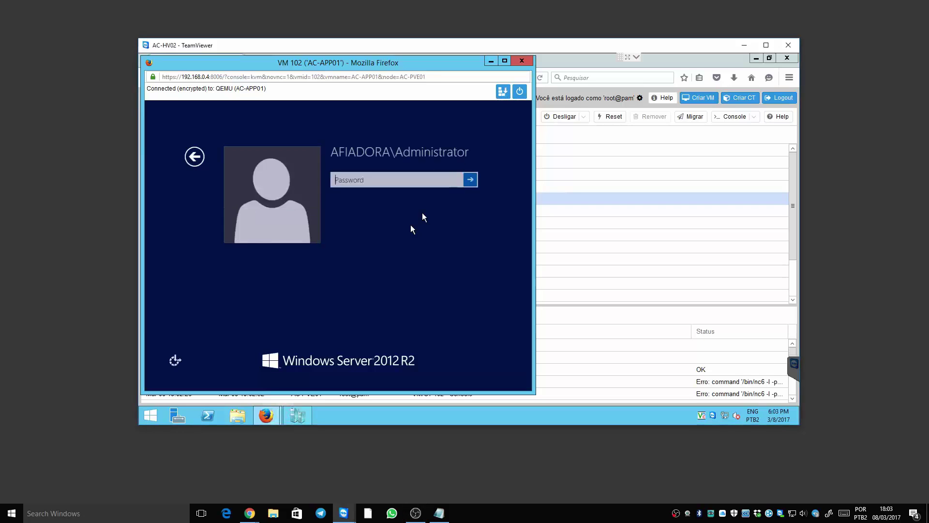
pyautogui.write('***')
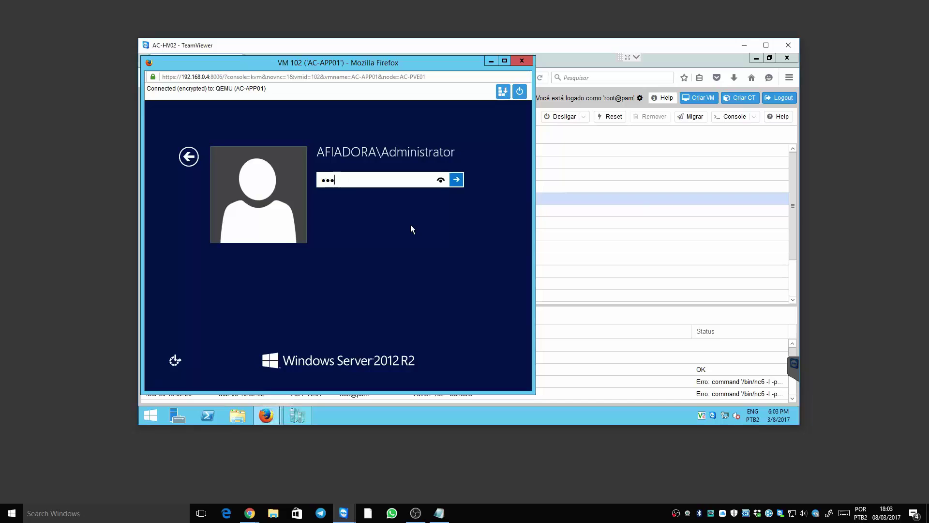
pyautogui.write('**********')
pyautogui.press('Return')
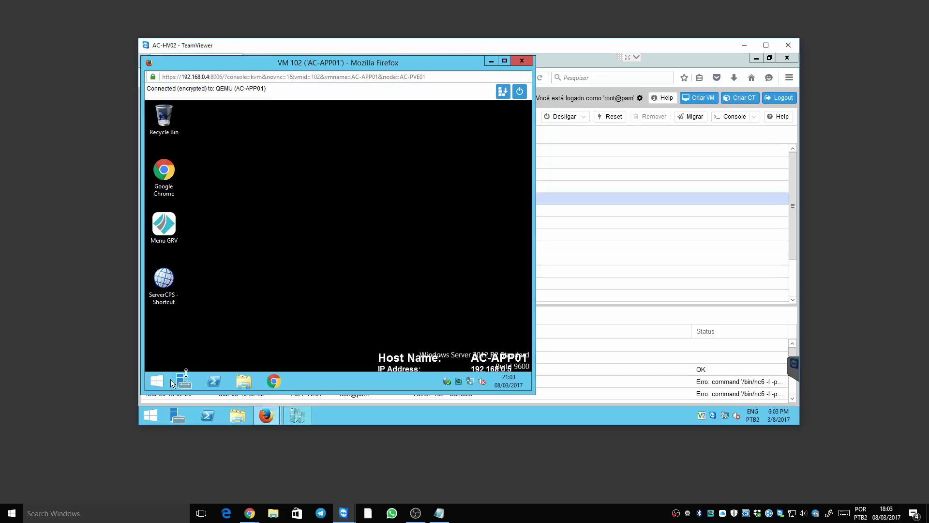
# Check the disk drives in the guest's Device Manager through the This PC properties, and close the system windows
pyautogui.click(246, 383)
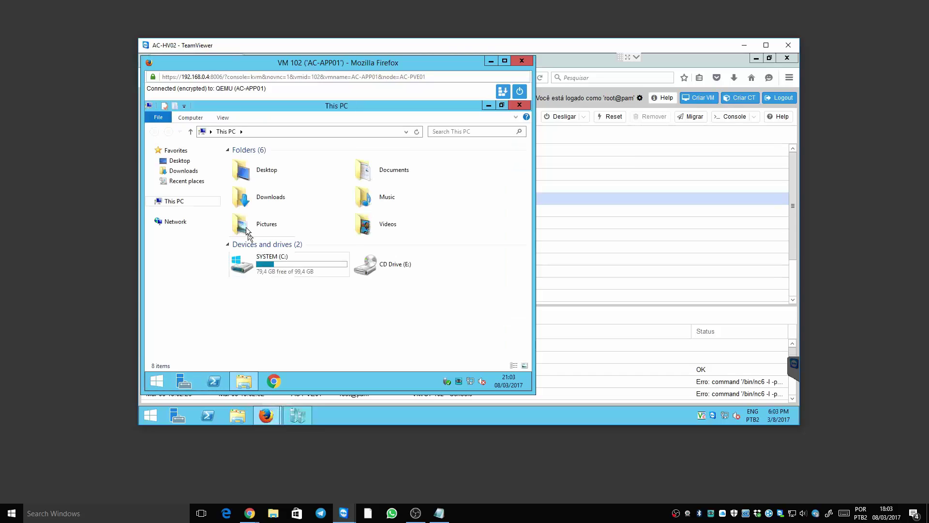
pyautogui.rightClick(174, 201)
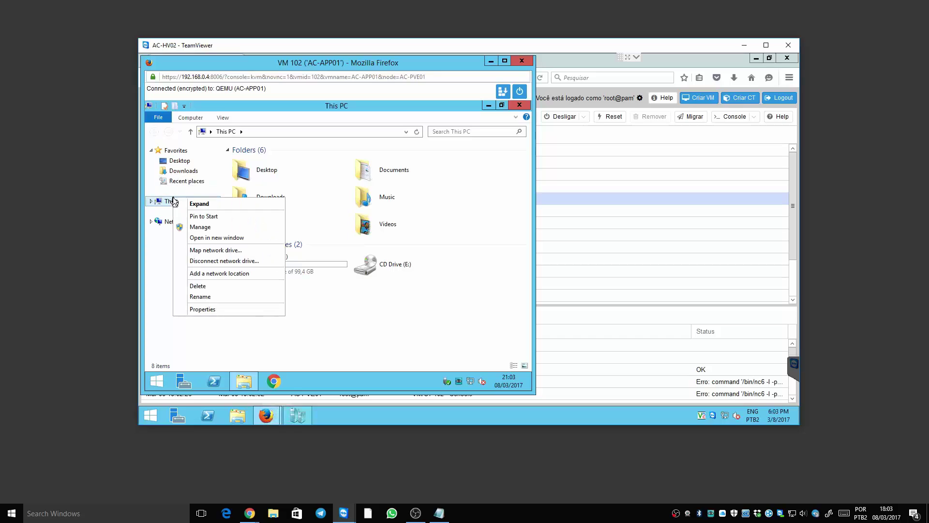
pyautogui.click(202, 308)
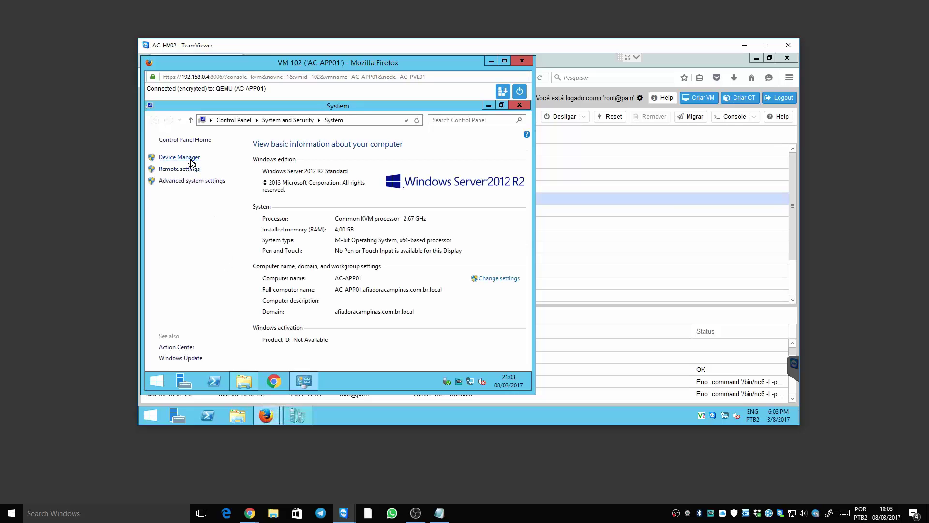
pyautogui.click(179, 157)
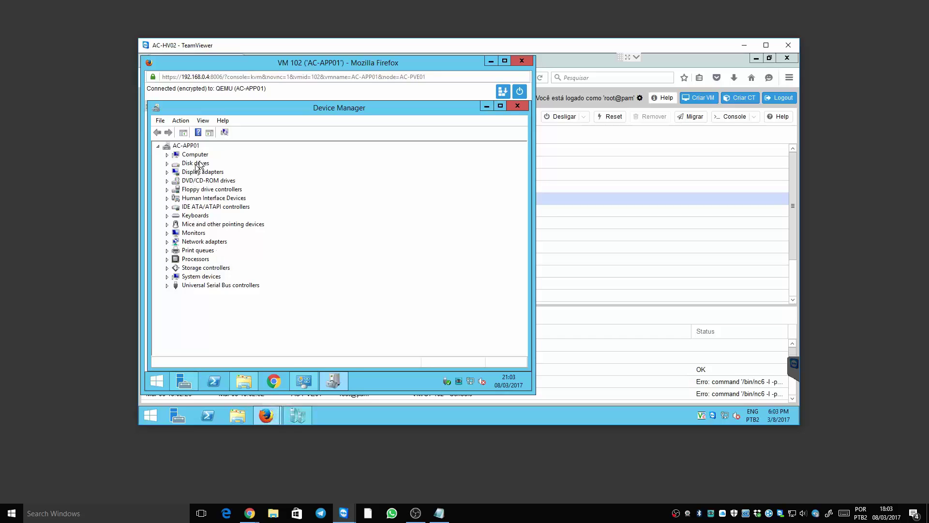
pyautogui.doubleClick(200, 163)
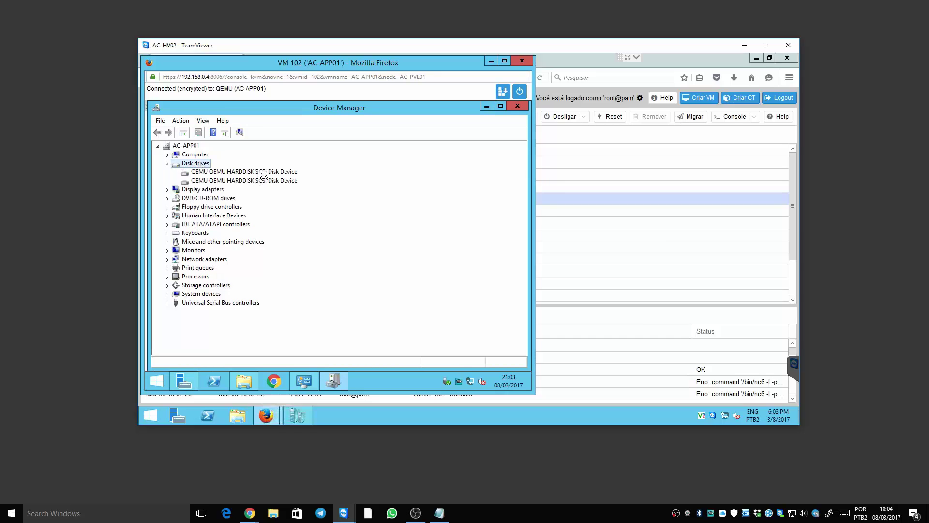
pyautogui.click(518, 107)
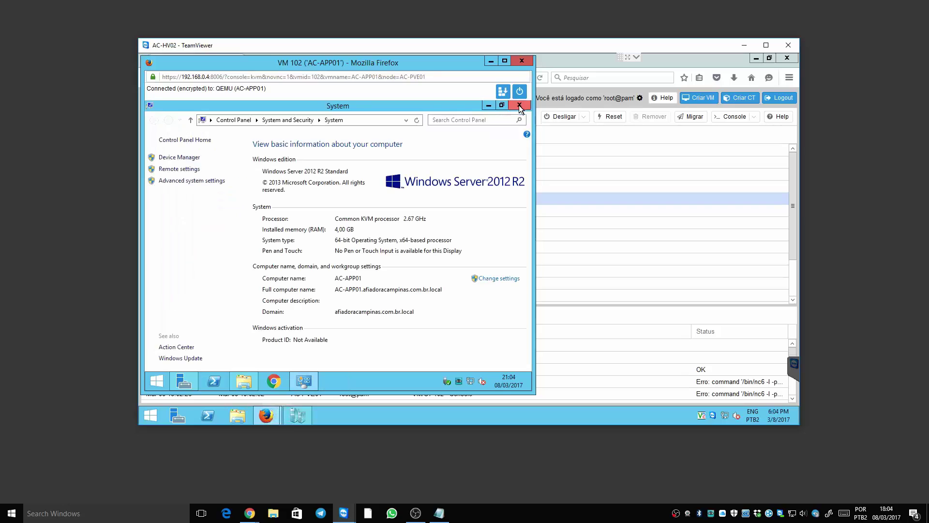
pyautogui.click(517, 106)
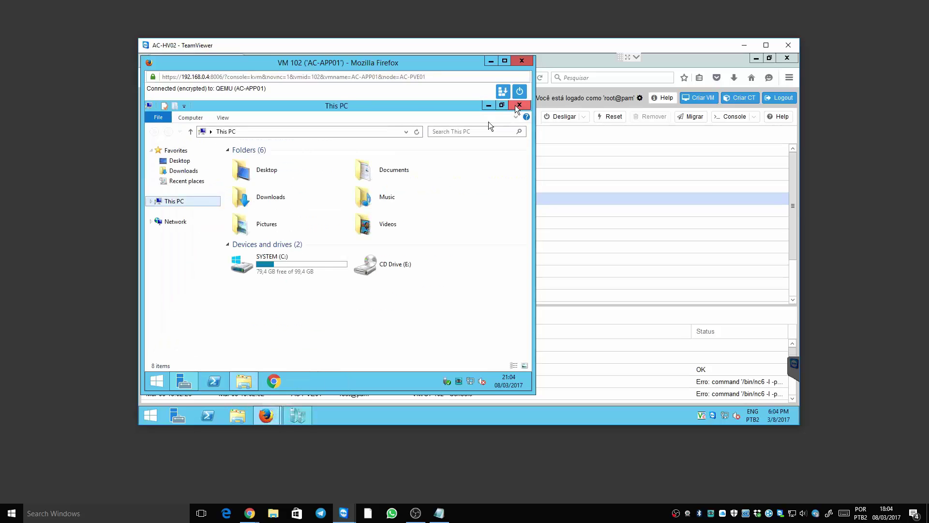
# Open Disk Management in the guest's Computer Management administrative tool, maximize the window and dismiss the Windows Security credential prompt
pyautogui.rightClick(185, 203)
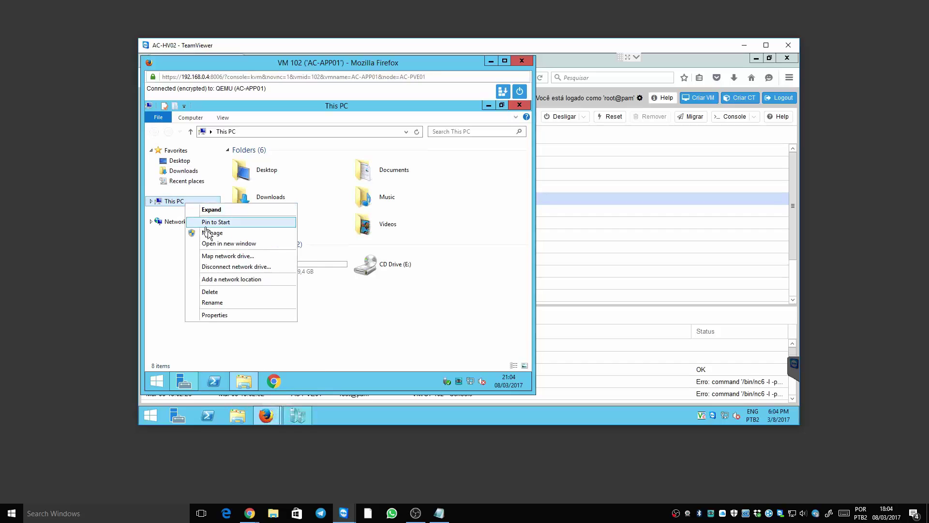
pyautogui.click(156, 380)
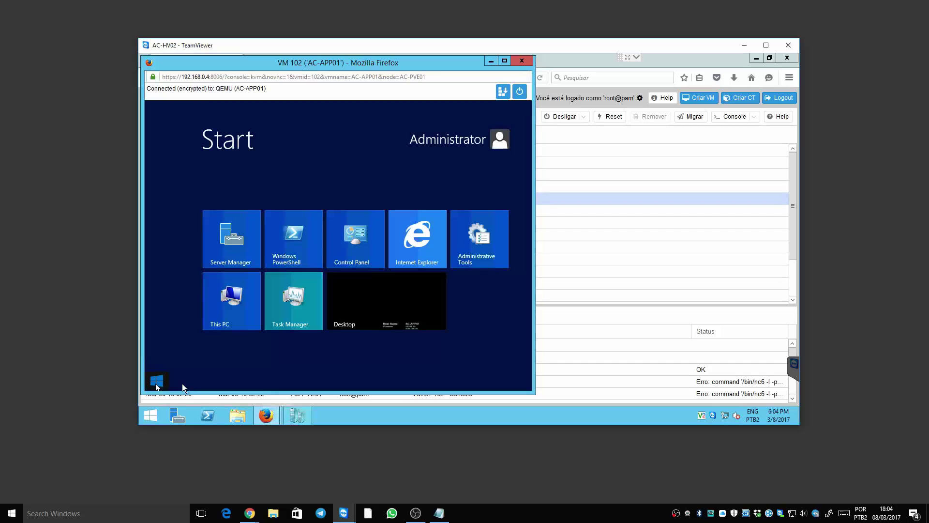
pyautogui.click(468, 237)
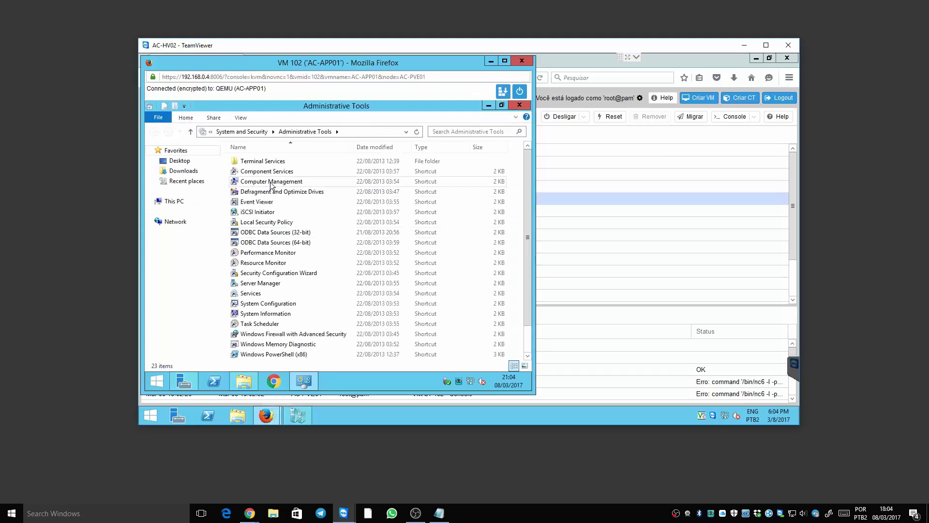
pyautogui.click(274, 183)
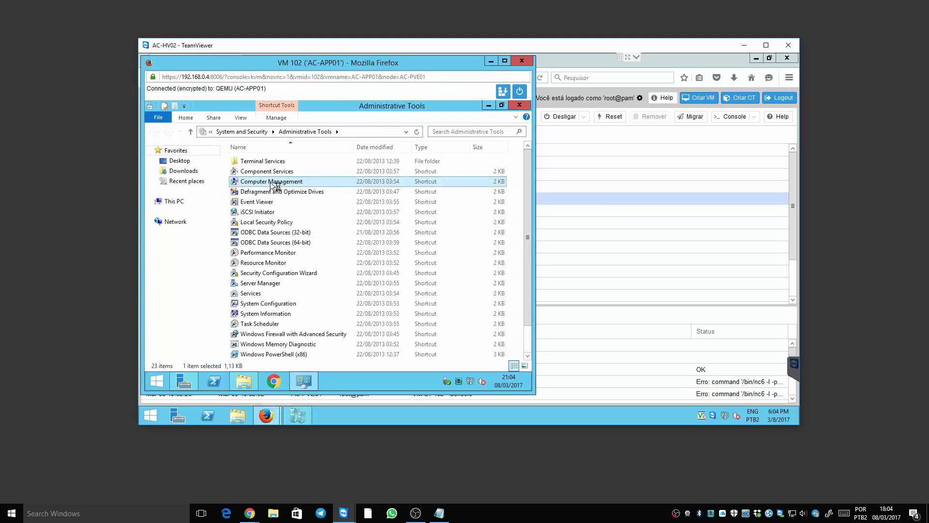
pyautogui.doubleClick(271, 183)
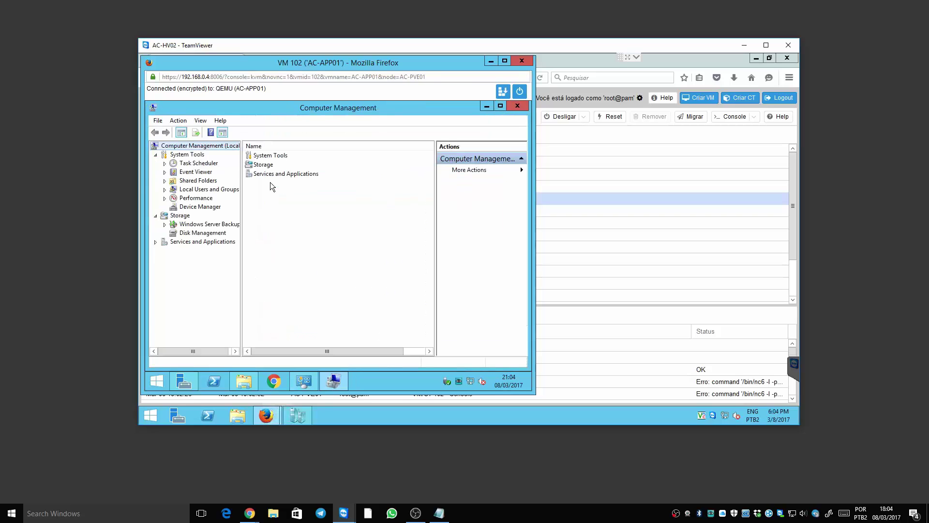
pyautogui.click(204, 234)
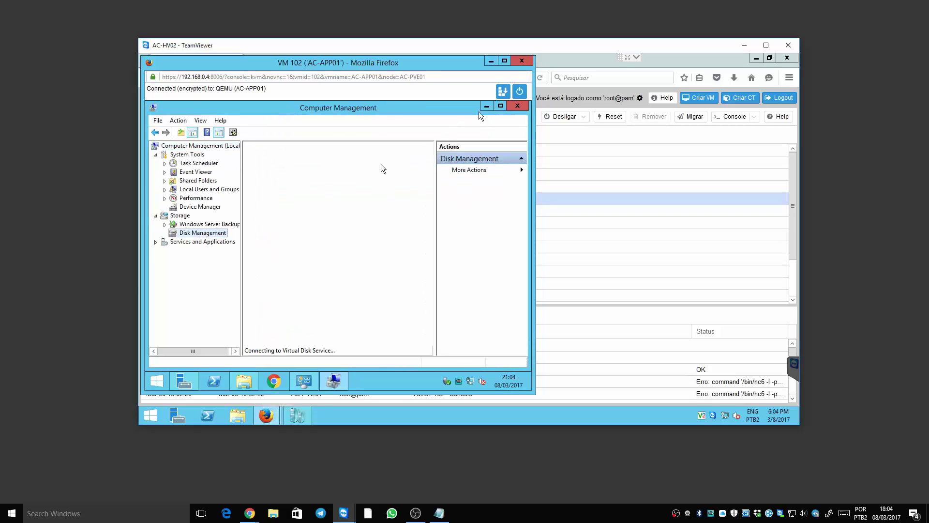
pyautogui.click(501, 108)
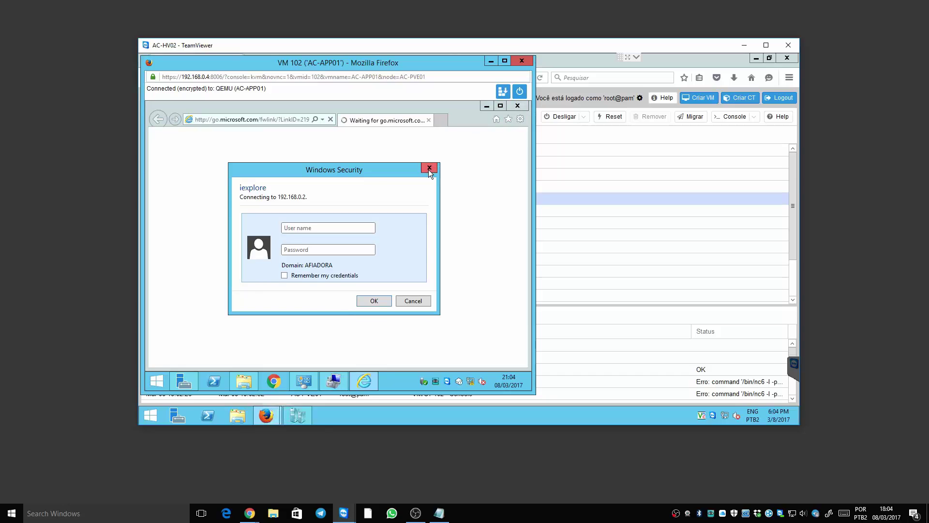
pyautogui.click(429, 168)
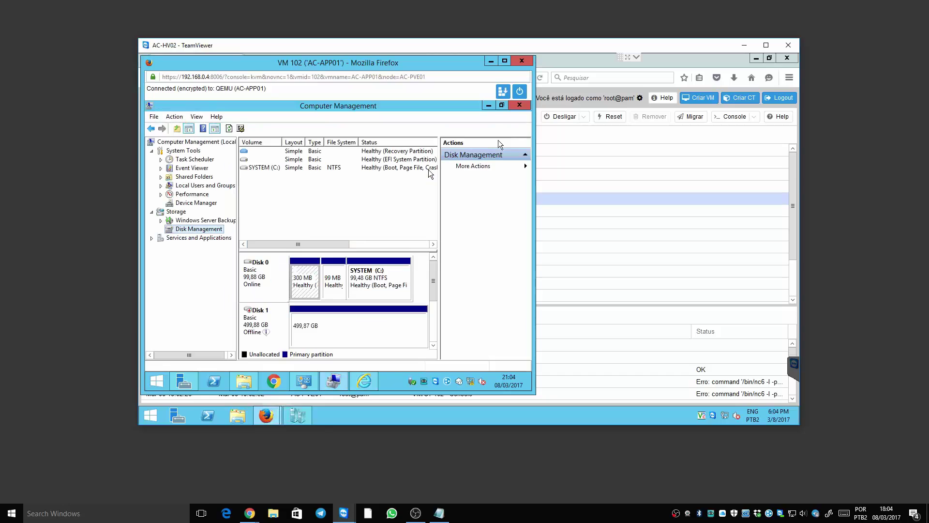
# Bring the offline Disk 1 online in Disk Management and close Computer Management
pyautogui.click(269, 308)
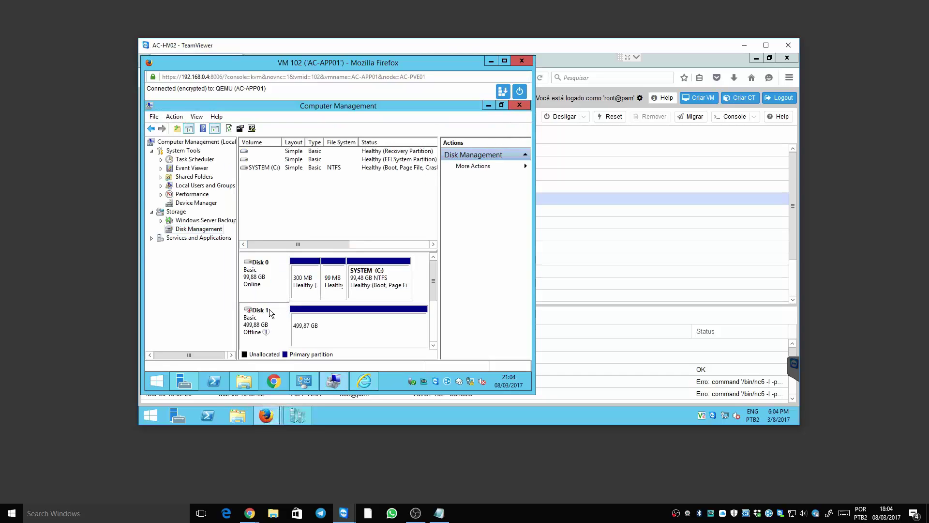
pyautogui.click(431, 307)
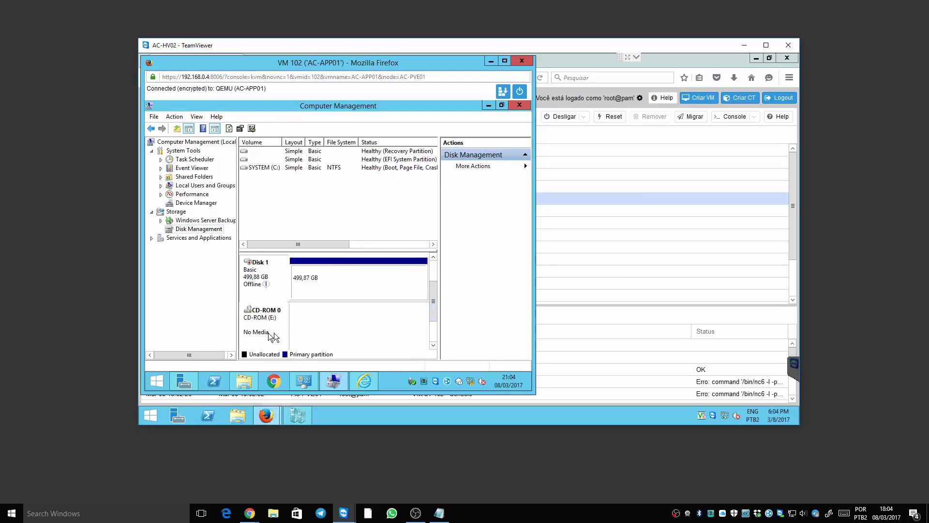
pyautogui.rightClick(257, 280)
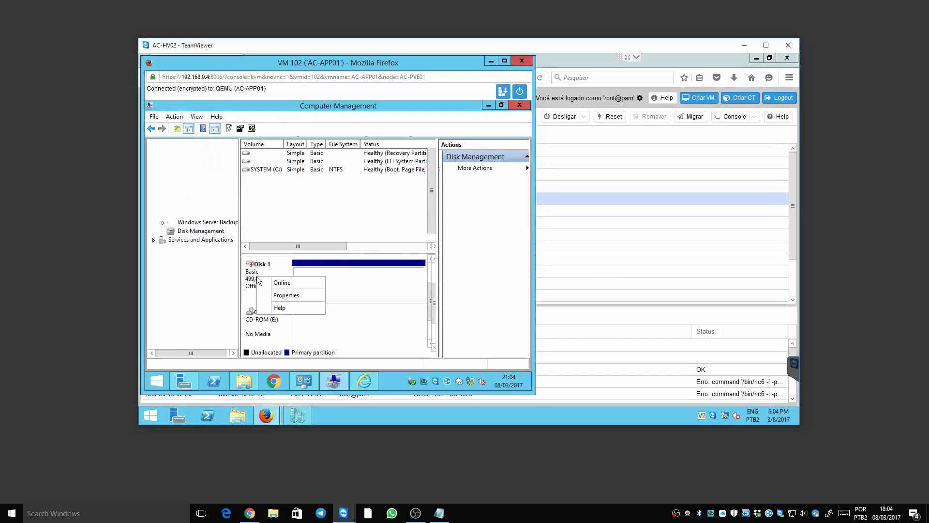
pyautogui.click(277, 282)
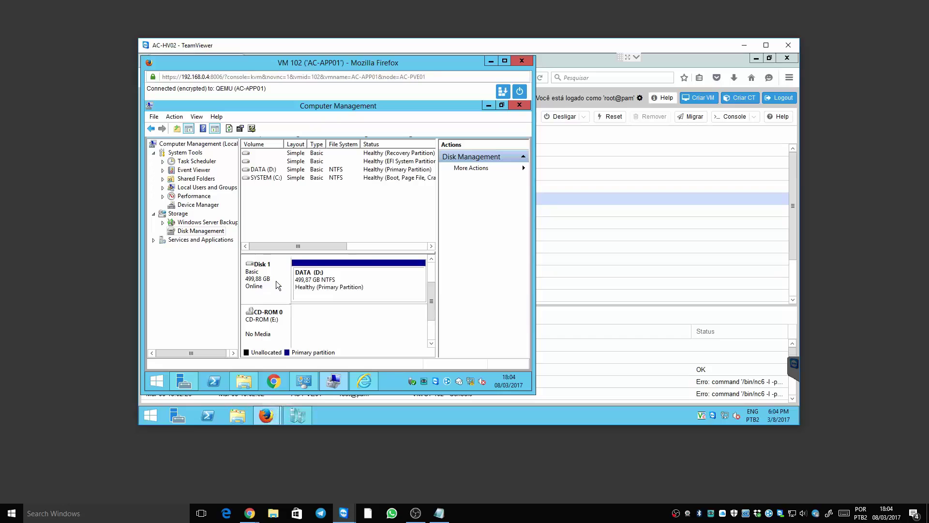
pyautogui.click(520, 103)
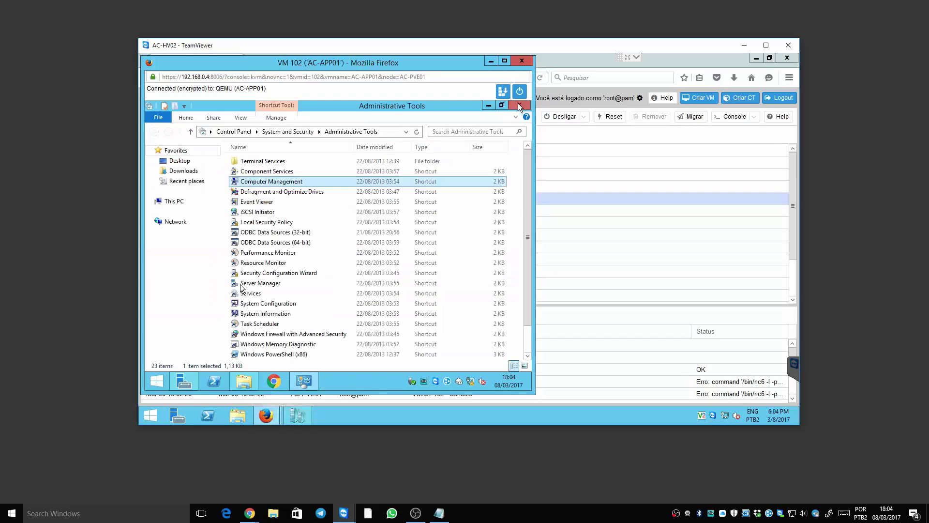
# Check the guest's available drives in This PC, and close the This PC and Administrative Tools windows
pyautogui.click(243, 381)
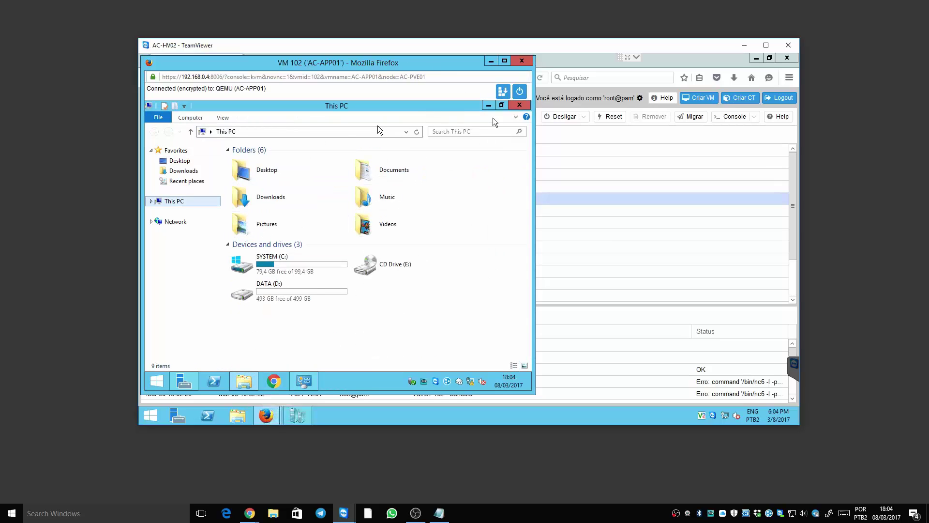
pyautogui.click(520, 105)
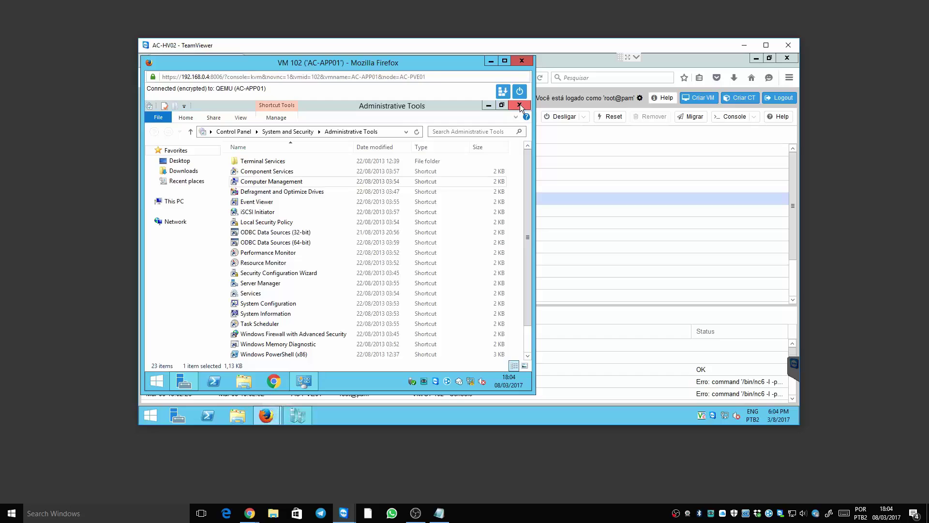
pyautogui.click(519, 106)
pyautogui.click(519, 105)
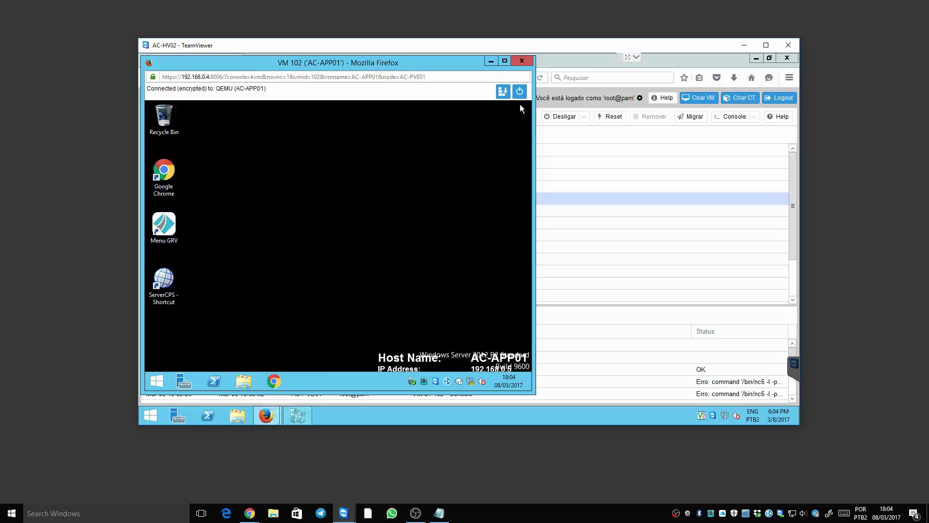